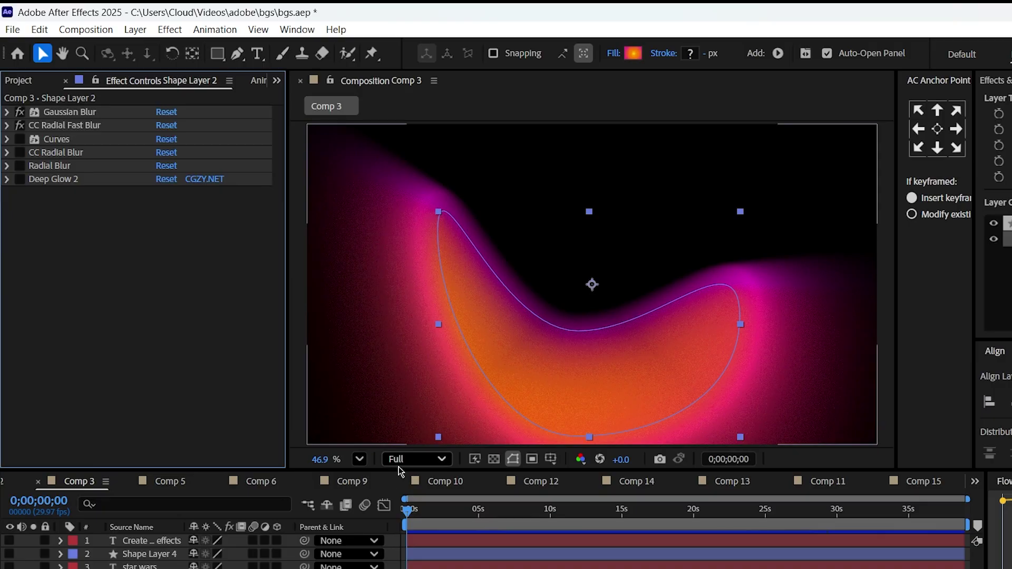
- Turn on the Curves, CC Radial Blur, Radial Blur and Deep Glow 2 effects of Shape Layer 2
left_click(391, 552)
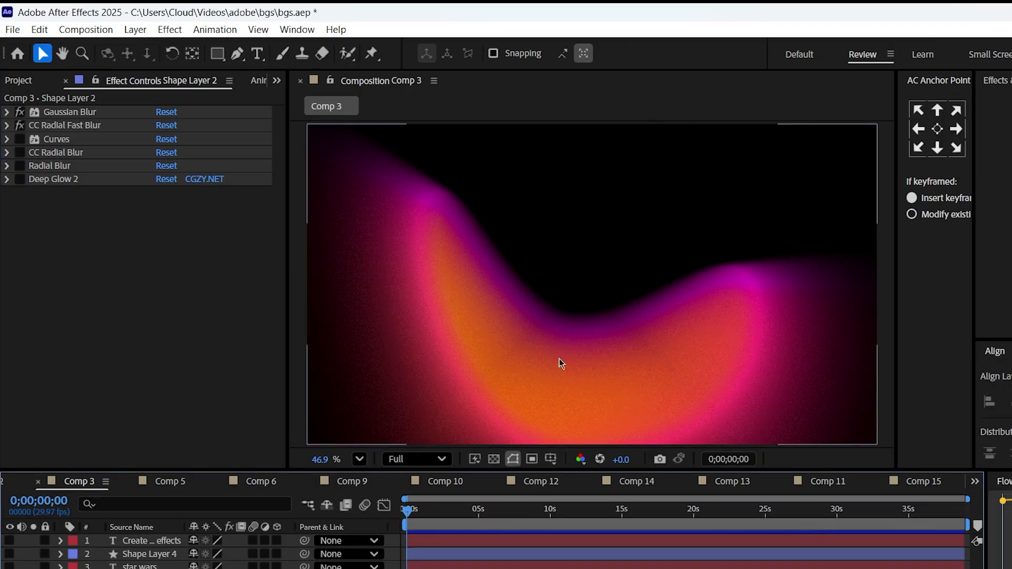
left_click(19, 139)
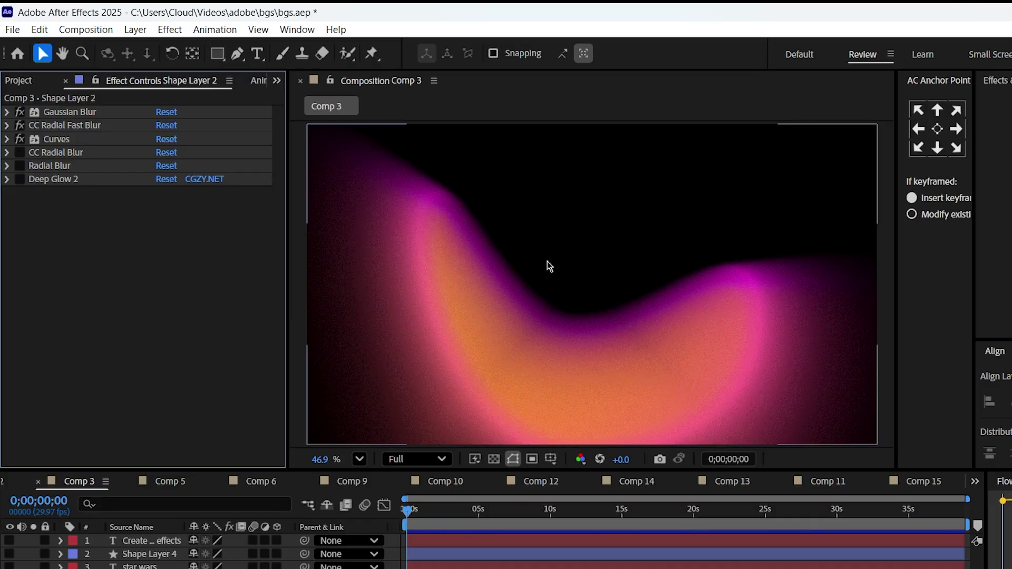
left_click(20, 153)
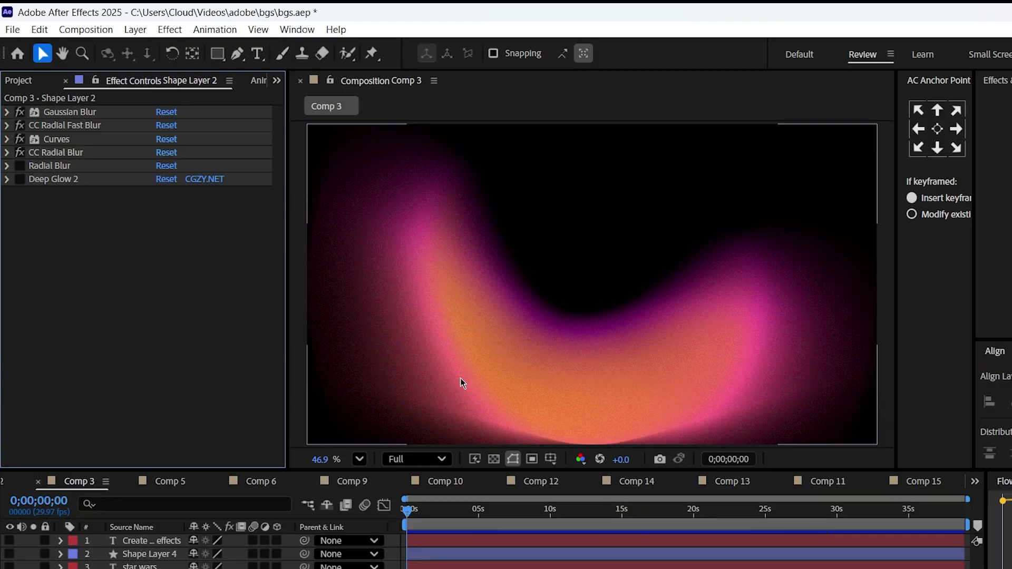
left_click(20, 166)
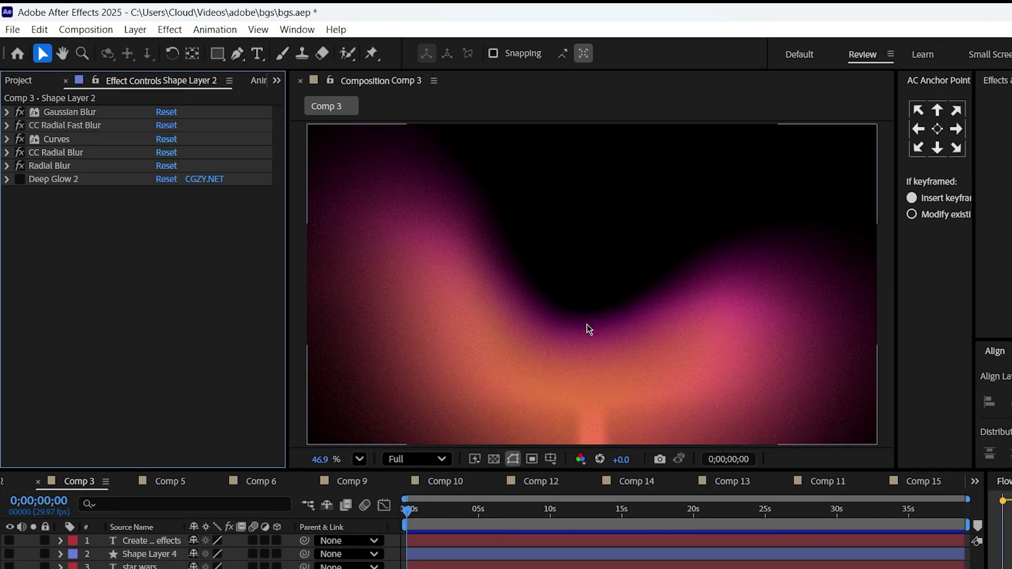
left_click(20, 179)
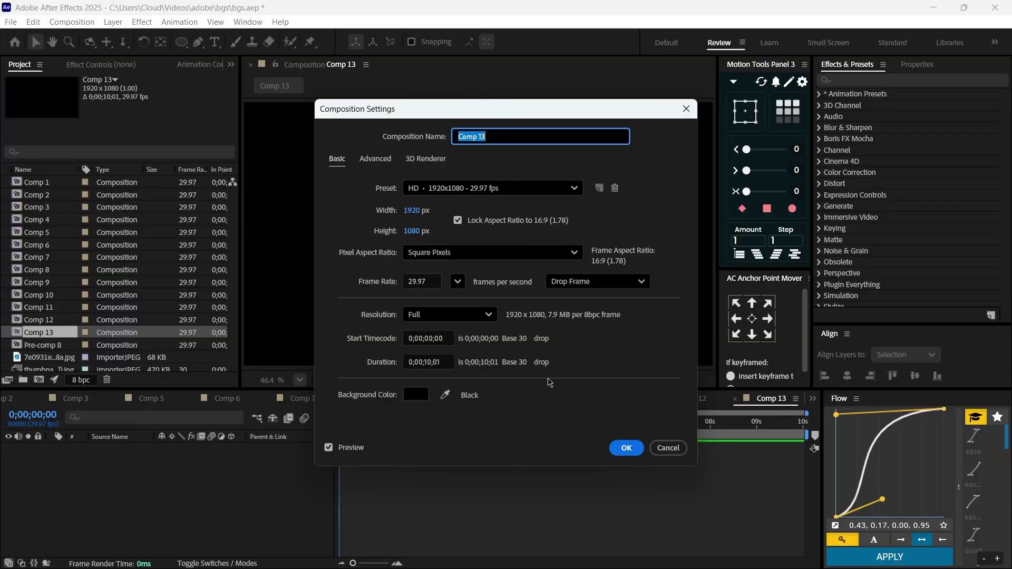
- Accept Comp 13's settings of 1920 x 1080 at 29.97 fps and add a full-size black solid layer
left_click(626, 446)
right_click(202, 476)
right_click(185, 468)
mouse_move(274, 314)
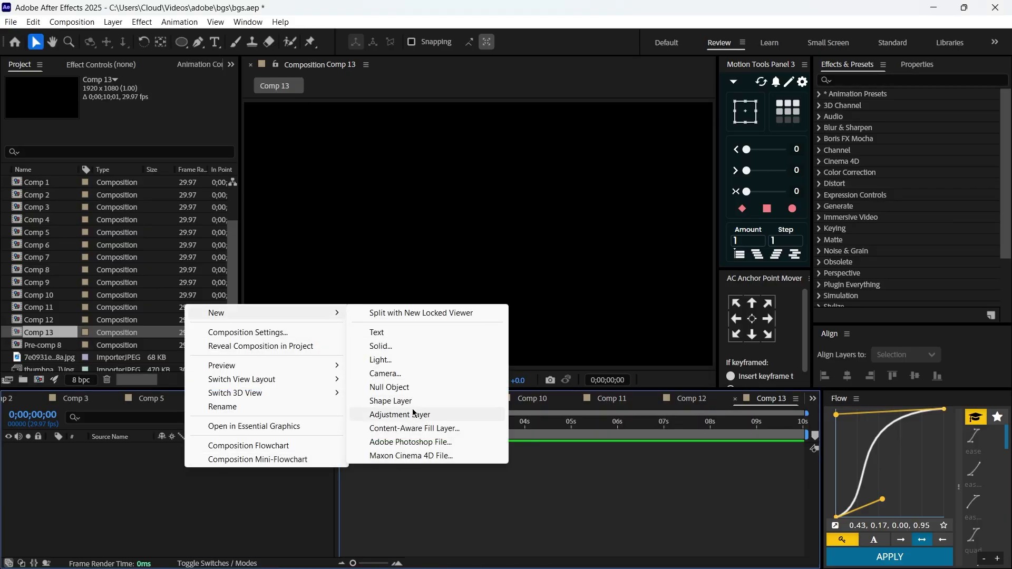
left_click(464, 346)
left_click(594, 414)
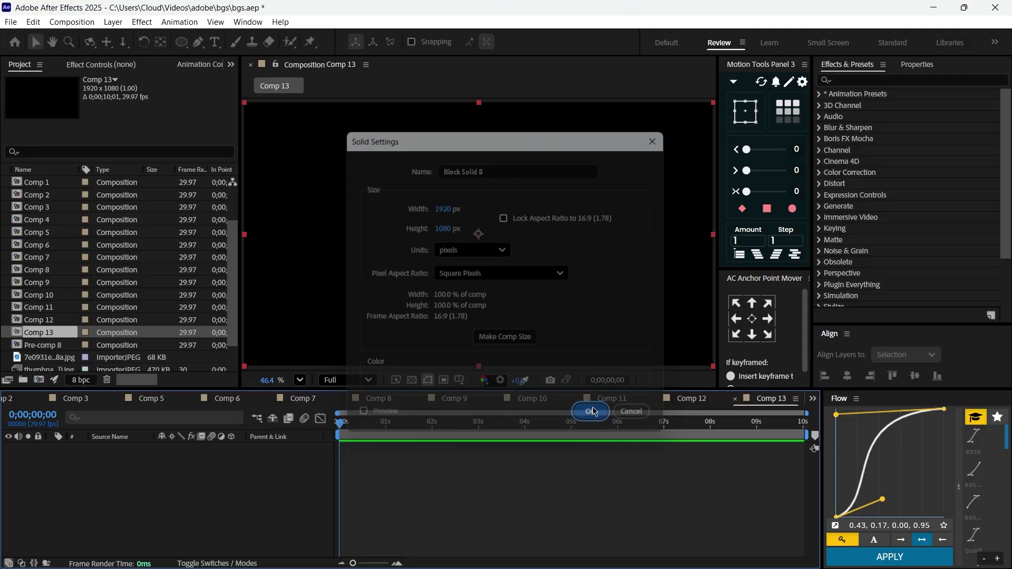
- Find the 4-Color Gradient effect and apply it to the black solid
key("ctrl+5")
type("4")
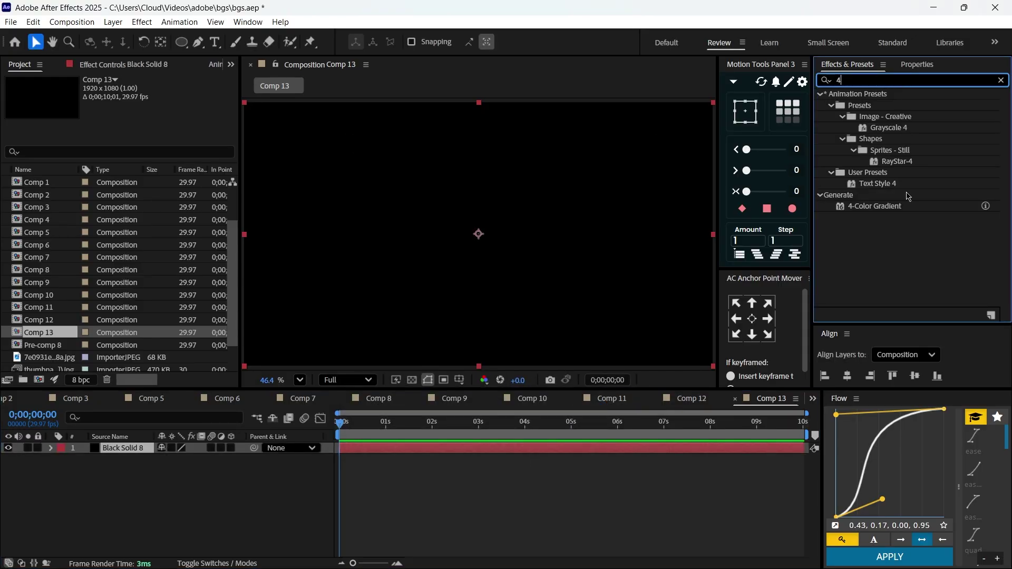
left_click(872, 207)
left_click_drag(876, 207, 127, 448)
- Set the gradient's Color 1 to a muted blue and Color 2 to purple
left_click(138, 125)
left_click(537, 267)
left_click(454, 241)
key("Return")
left_click(138, 147)
left_click(528, 348)
left_click(450, 307)
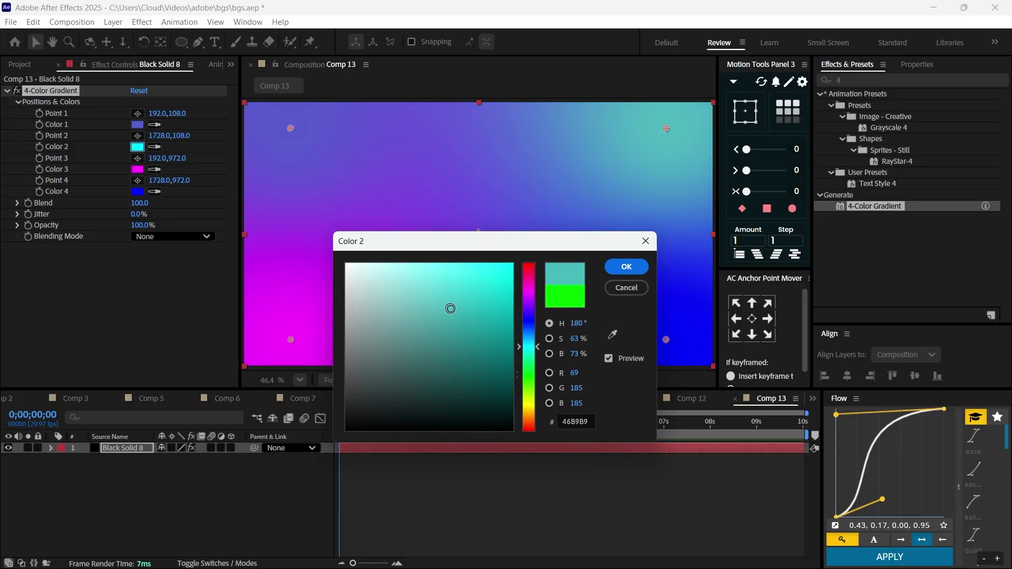
key("Return")
- Set the gradient's Color 3 to turquoise and Color 4 to the muted red C64B53
left_click(138, 169)
left_click(539, 291)
left_click(471, 241)
key("Return")
left_click(138, 192)
left_click(540, 212)
left_click(461, 246)
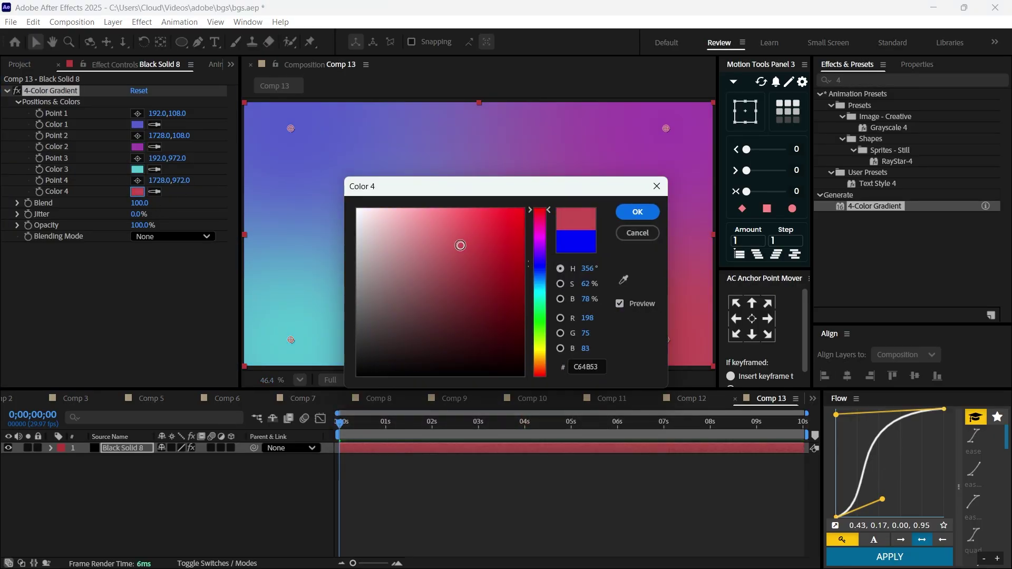
key("Return")
- Sample Color 3's turquoise into Color 4 and set Color 3 to a coral red
left_click(154, 192)
left_click(139, 171)
left_click(138, 169)
left_click(540, 211)
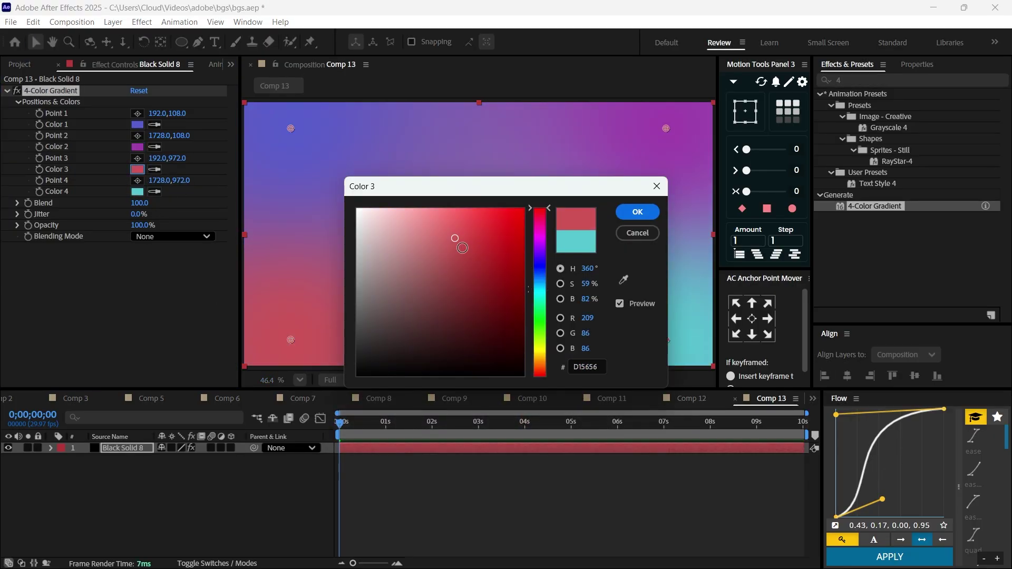
left_click(464, 236)
key("Return")
- Enable keyframes for Points 1–4 and place them near the centre at about 795,471; 1056,465; 816,711 and 1095,672
left_click(241, 487)
left_click(327, 448)
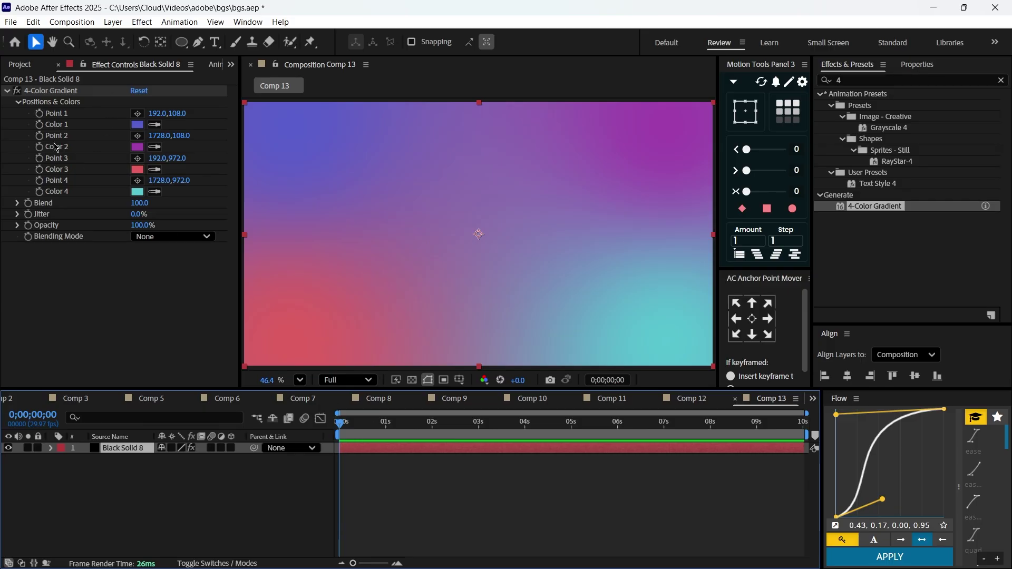
left_click(39, 116)
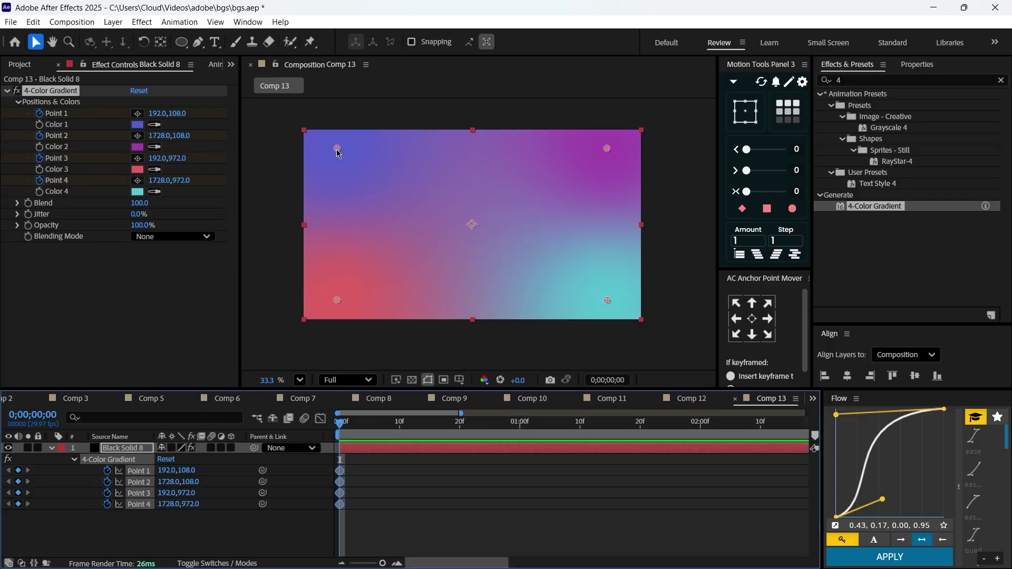
left_click_drag(337, 148, 443, 212)
left_click_drag(608, 149, 489, 212)
left_click_drag(608, 302, 496, 247)
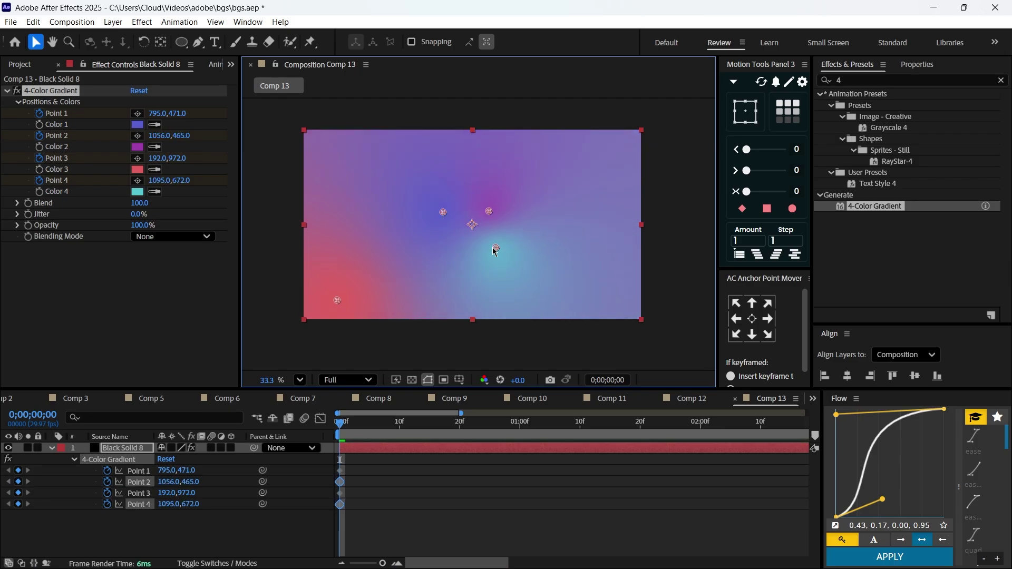
left_click_drag(338, 301, 447, 255)
- Shift the four point keyframes to frame 10, and at time 0 place each point outside its nearest corner of the composition
left_click_drag(360, 463, 333, 509)
left_click_drag(340, 504, 400, 504)
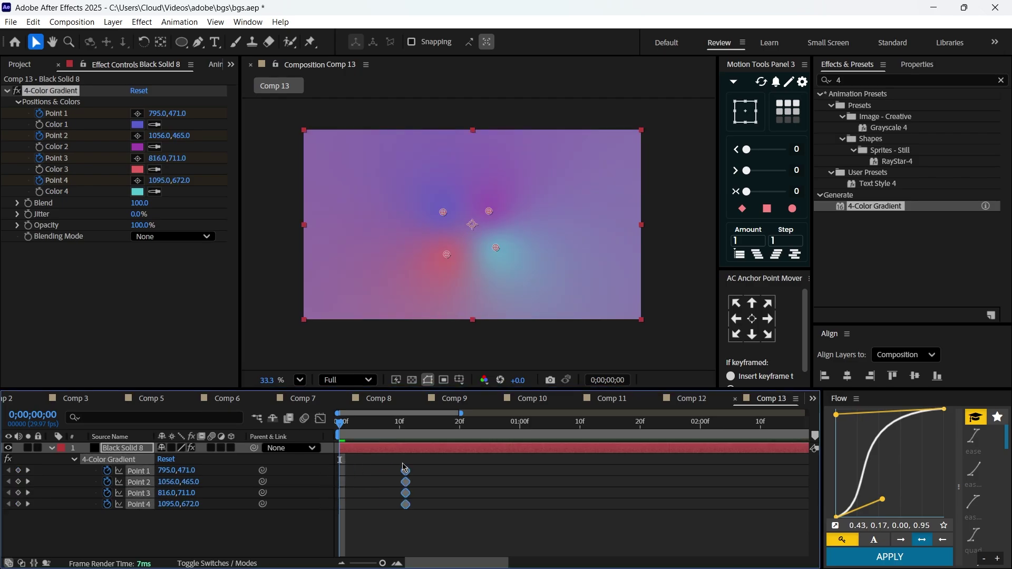
left_click_drag(444, 258, 263, 360)
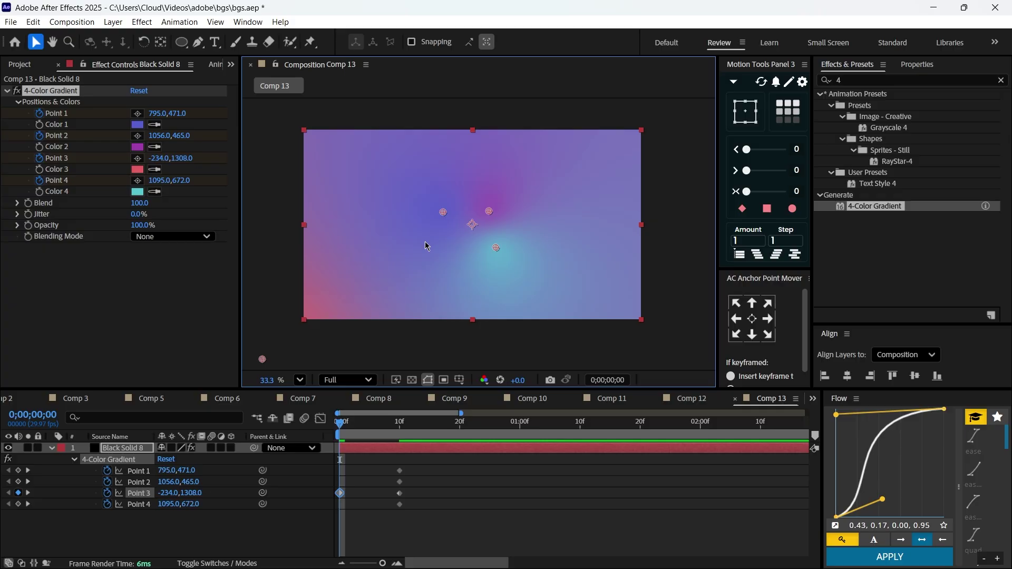
left_click_drag(444, 213, 257, 111)
left_click_drag(490, 211, 694, 113)
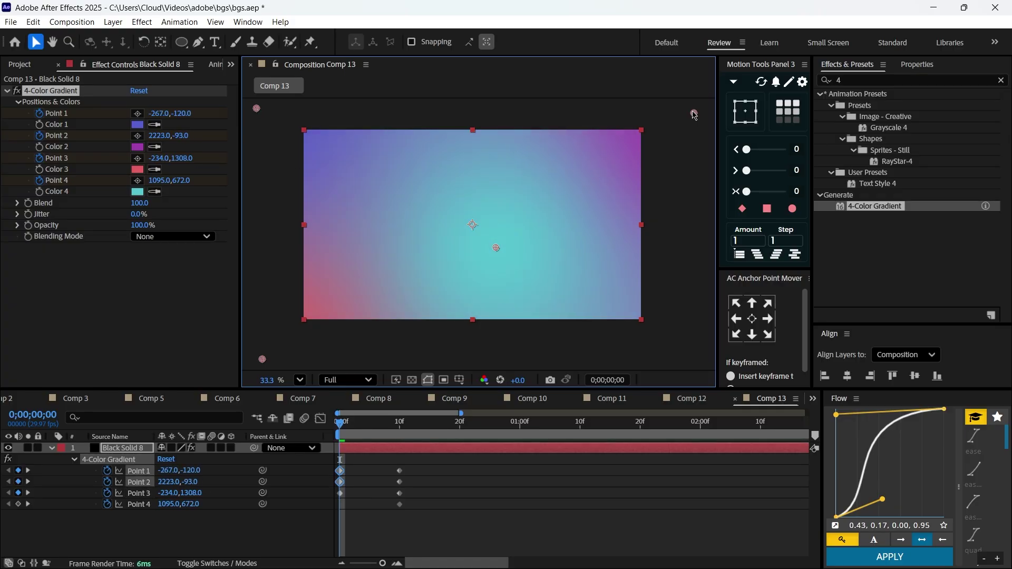
left_click_drag(496, 248, 695, 363)
- Duplicate the keyframe pairs of all four points at frame 20, 1 s 10 f and 2 s
left_click_drag(439, 467, 337, 516)
left_click(462, 424)
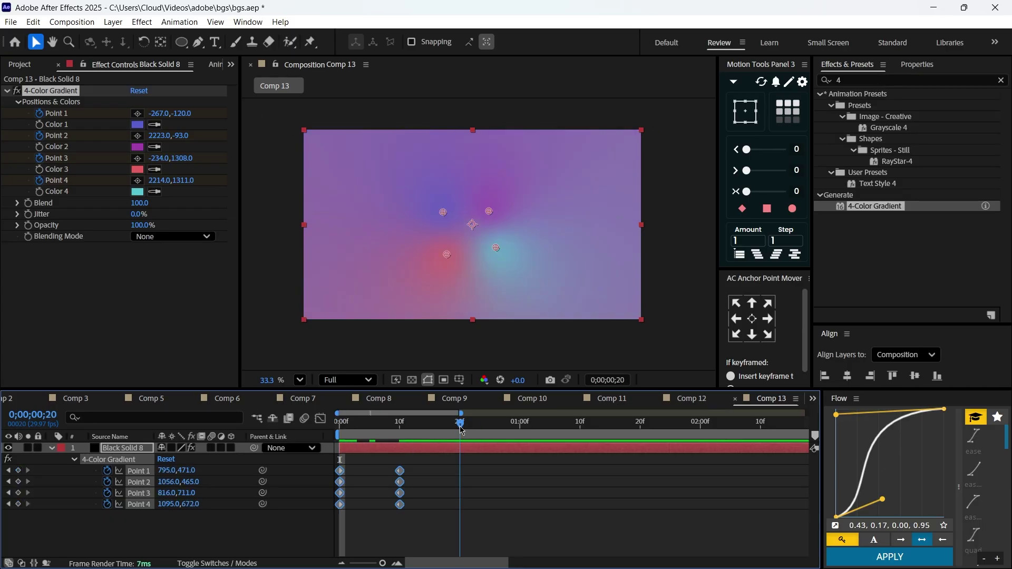
key("ctrl+v")
left_click(581, 425)
key("ctrl+v")
left_click(701, 424)
key("ctrl+v")
- Repeat the point keyframe pairs at 2 s 20 f, 3 s 10 f and 4 s, and preview the animation from the start
left_click(710, 424)
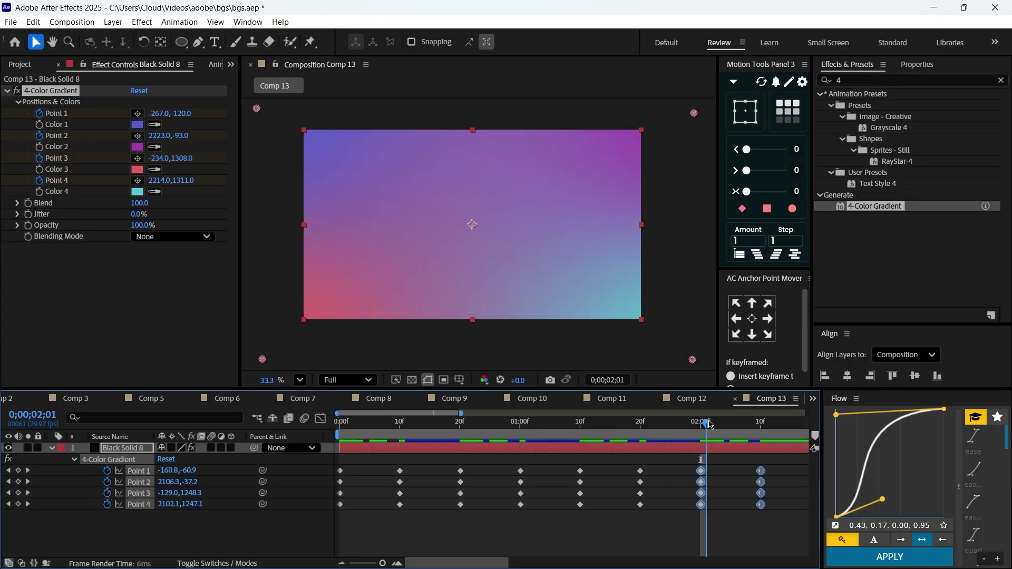
left_click_drag(711, 424, 492, 433)
key("ctrl+v")
left_click(612, 430)
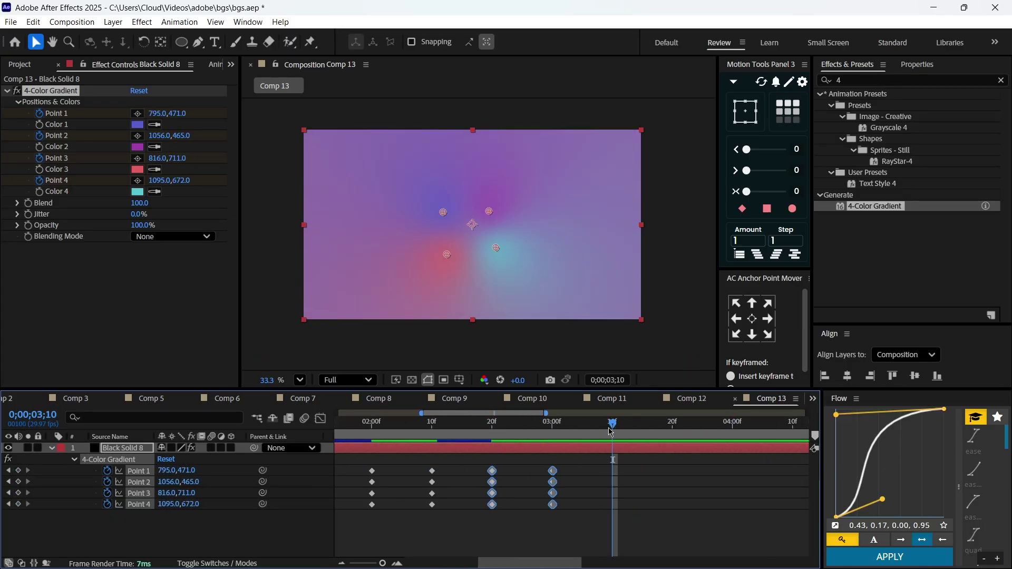
key("ctrl+v")
left_click_drag(610, 430, 734, 433)
key("ctrl+v")
key("Home")
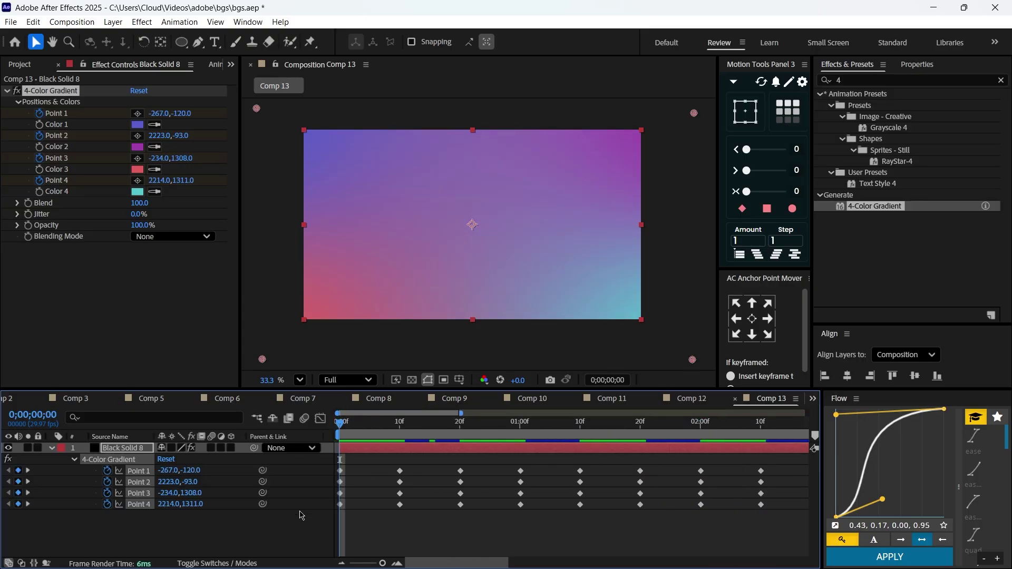
left_click(301, 515)
key("space")
key("space")
- Add an adjustment layer above the gradient solid and apply the Turbulent Displace effect to it
right_click(348, 370)
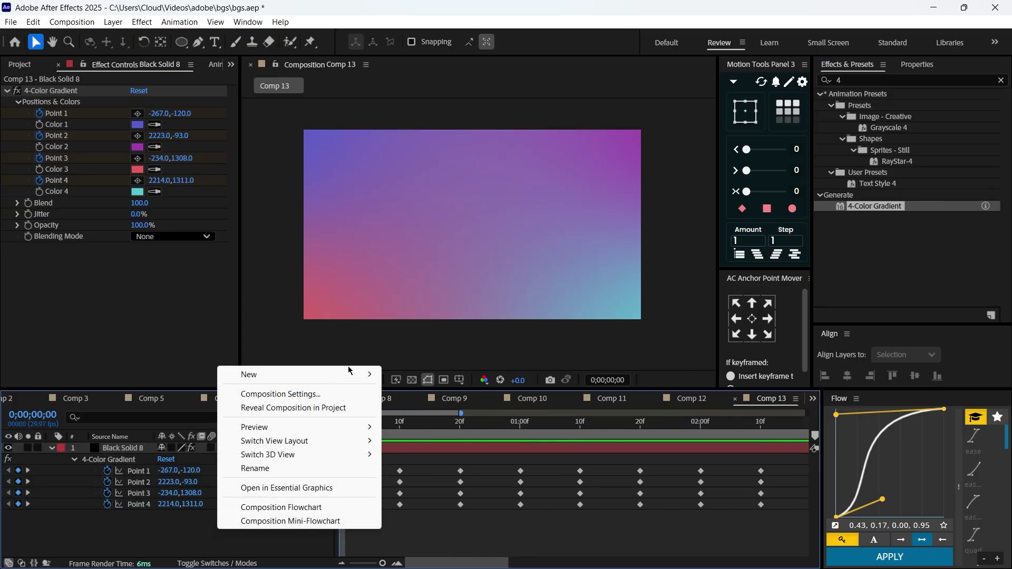
mouse_move(348, 371)
left_click(454, 477)
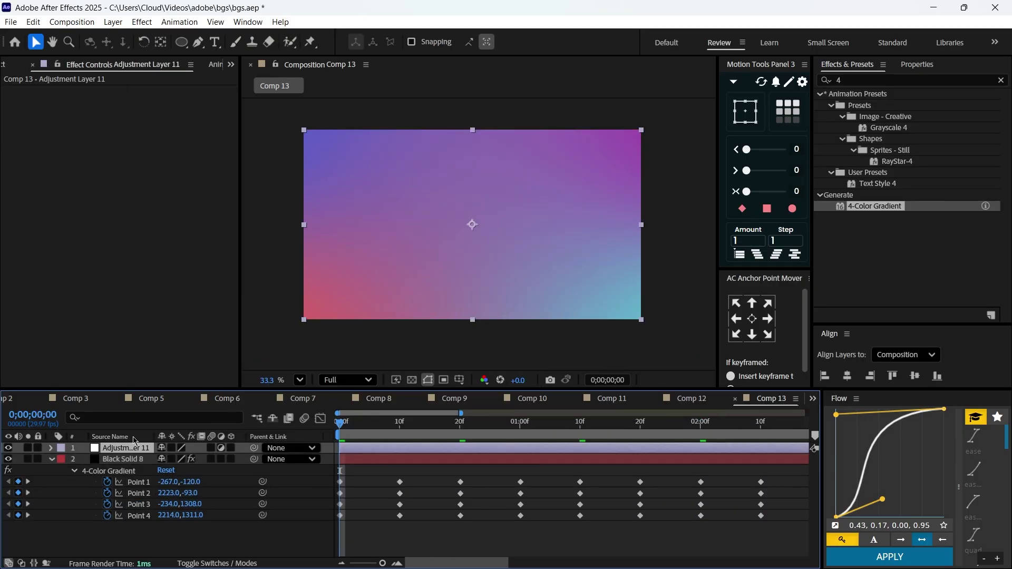
key("ctrl+space")
type("turb")
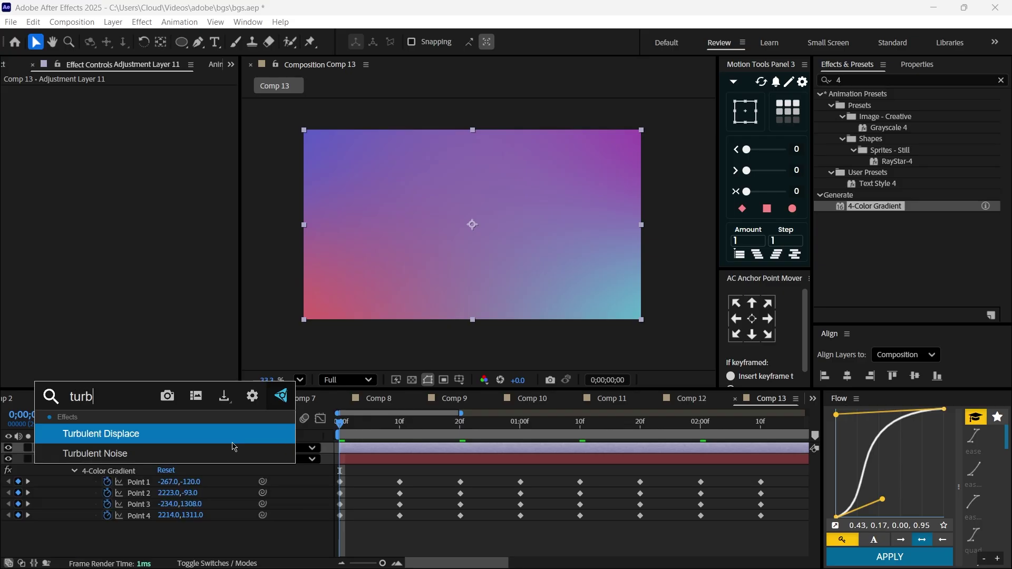
key("BackSpace")
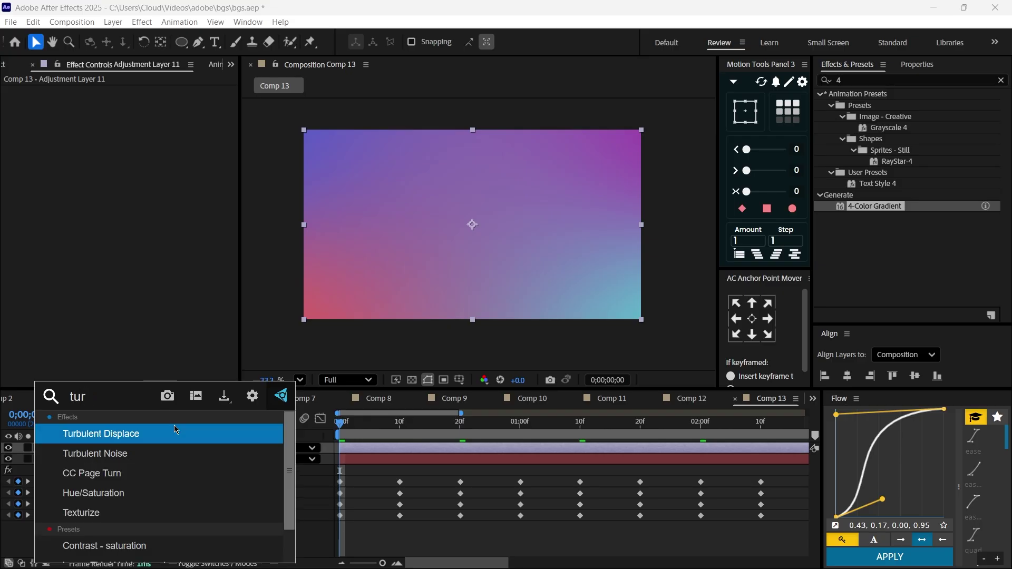
left_click(235, 447)
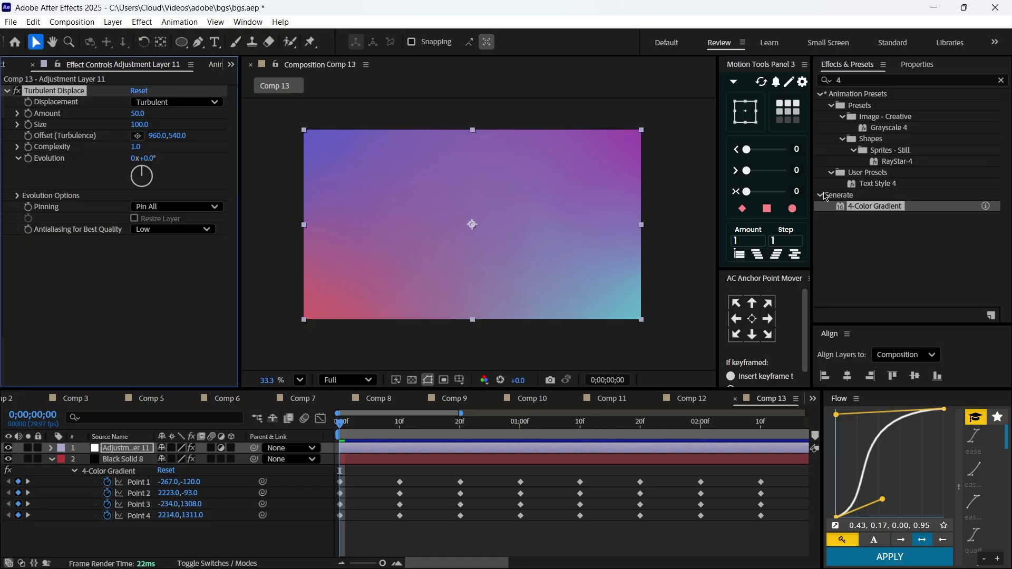
- Clear the effects search and set Turbulent Displace's Amount to 150 and Size to 400
left_click(999, 77)
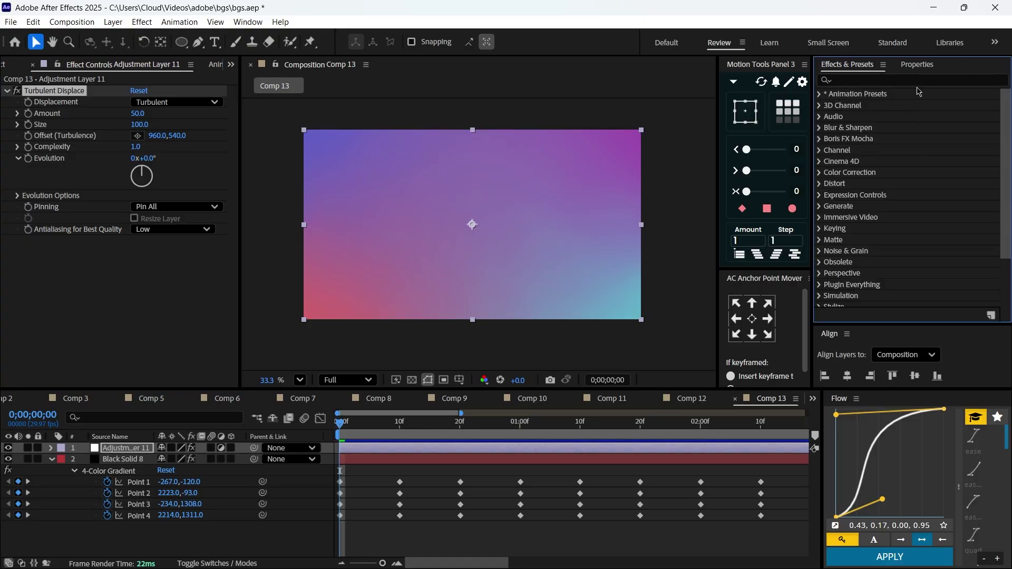
left_click(139, 114)
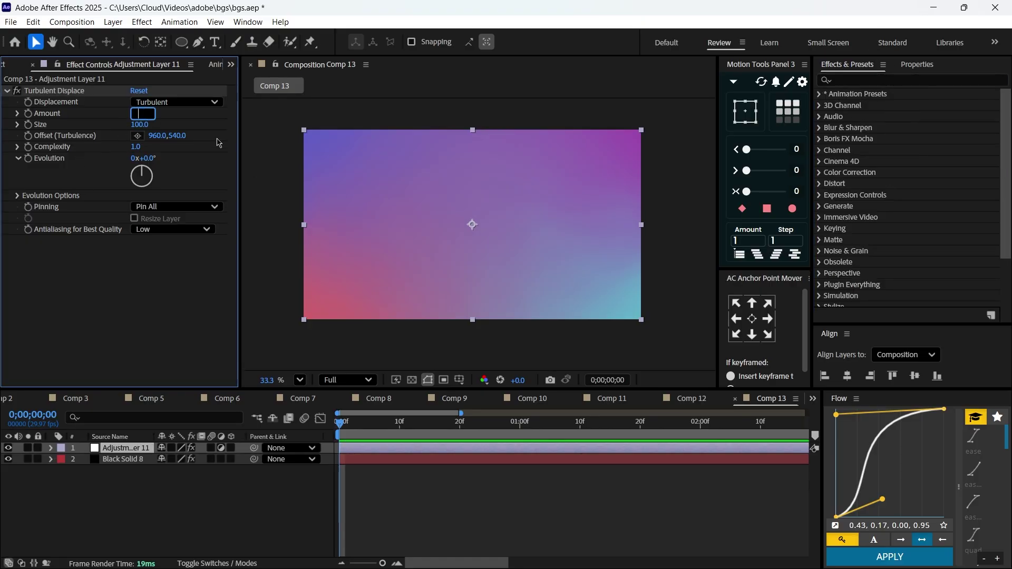
left_click(147, 128)
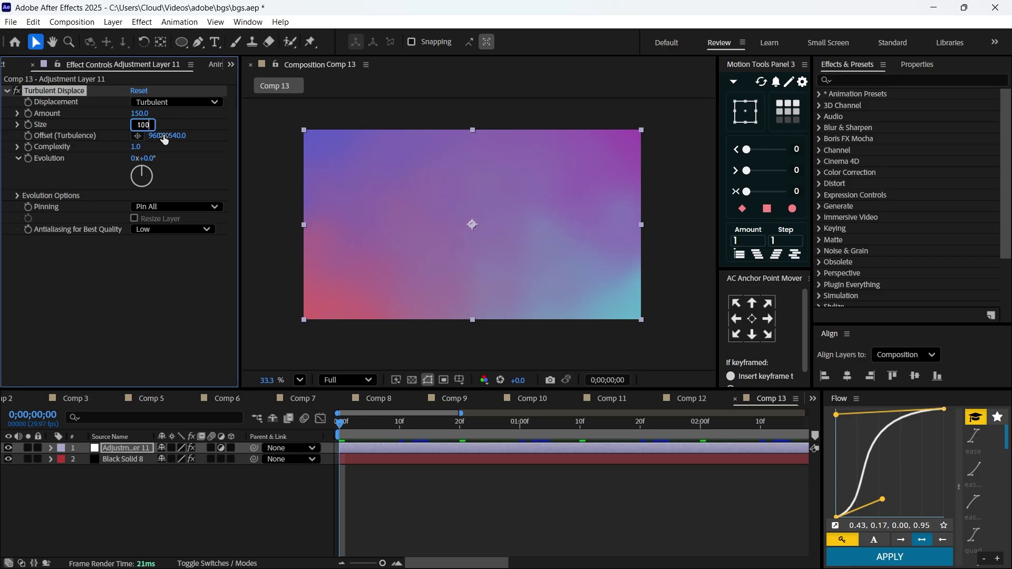
key("Return")
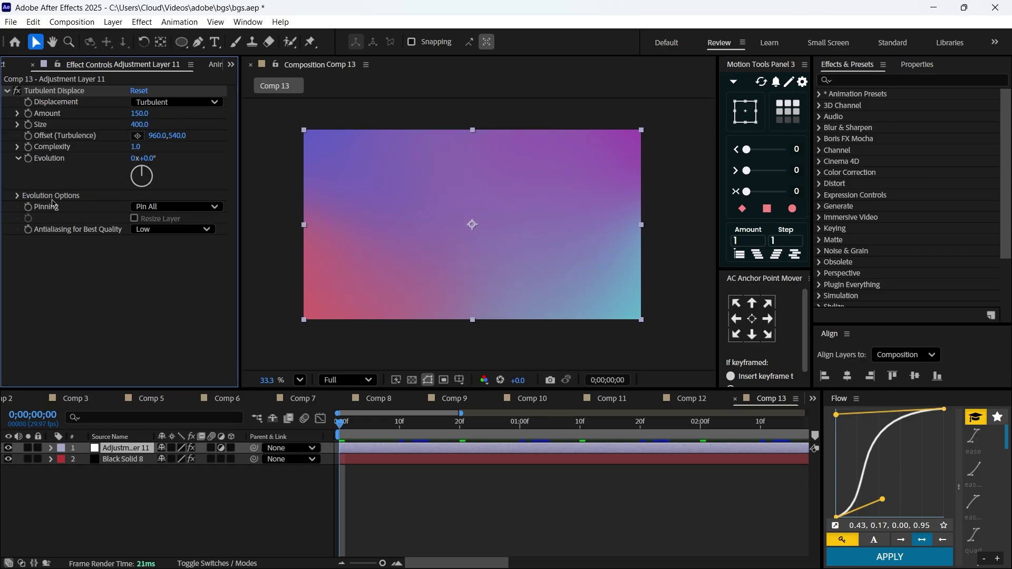
- Add the expression time*200 to Turbulent Displace's Evolution, preview the motion and return to the start of the timeline
left_click(28, 158, "alt")
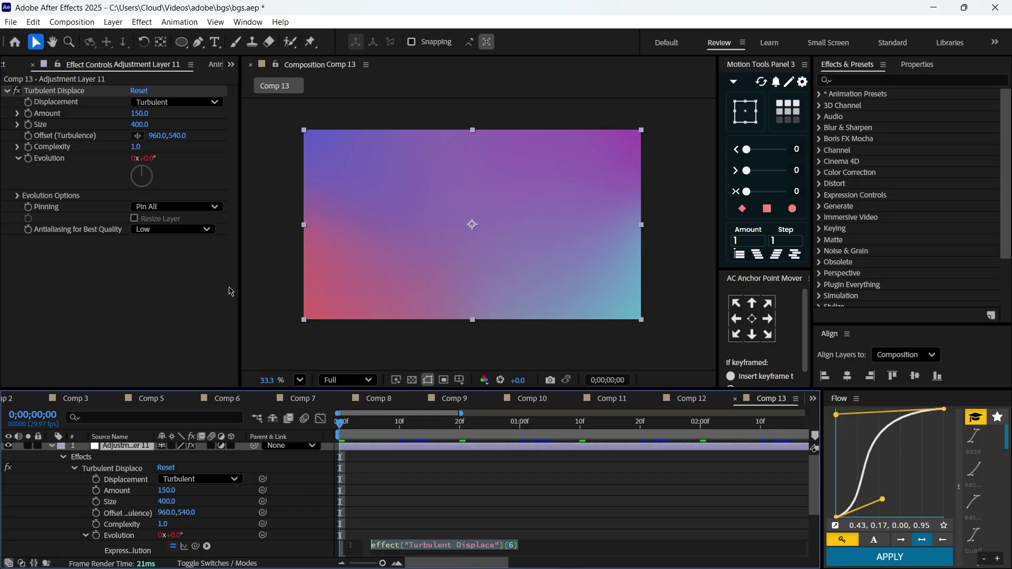
key("BackSpace")
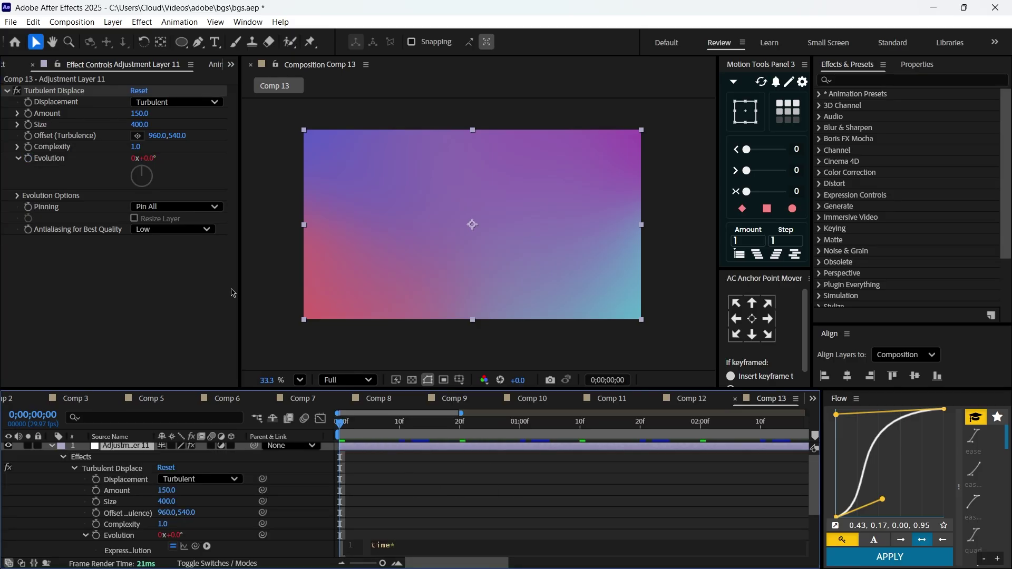
left_click(451, 485)
key("space")
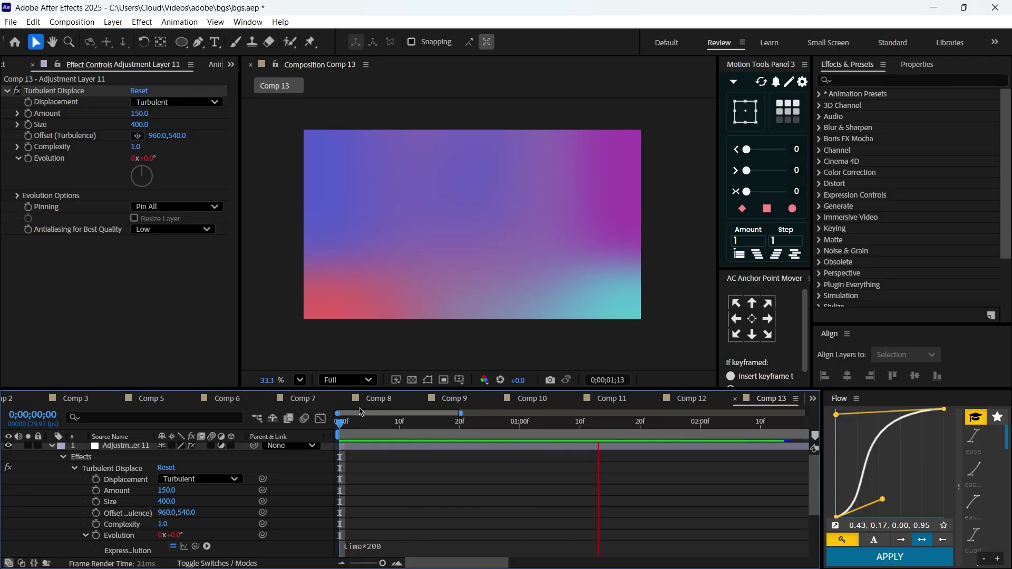
left_click_drag(572, 424, 337, 426)
- Apply the Motion Tile effect to the adjustment layer
left_click(131, 447)
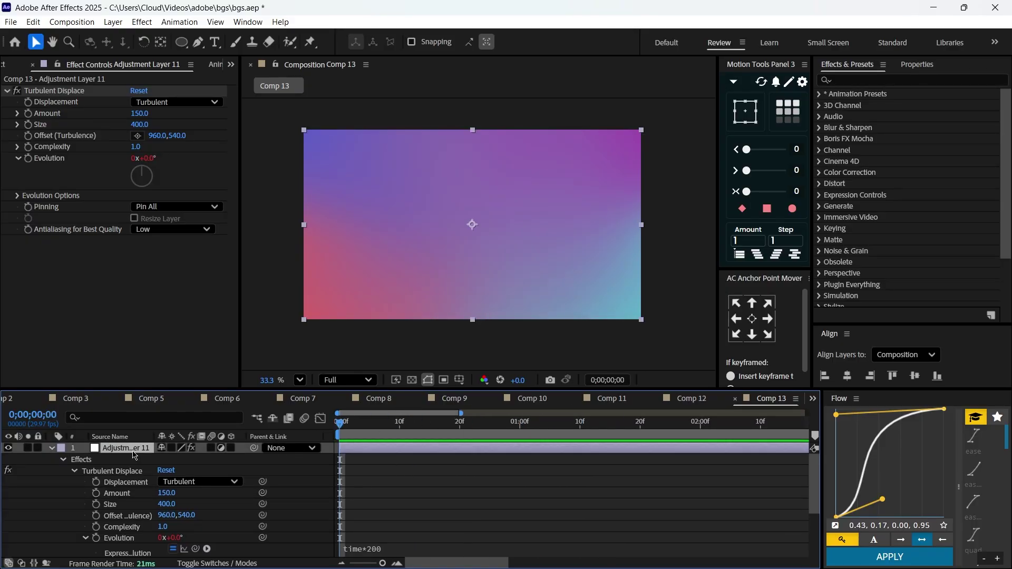
key("ctrl+space")
type("mot")
key("Return")
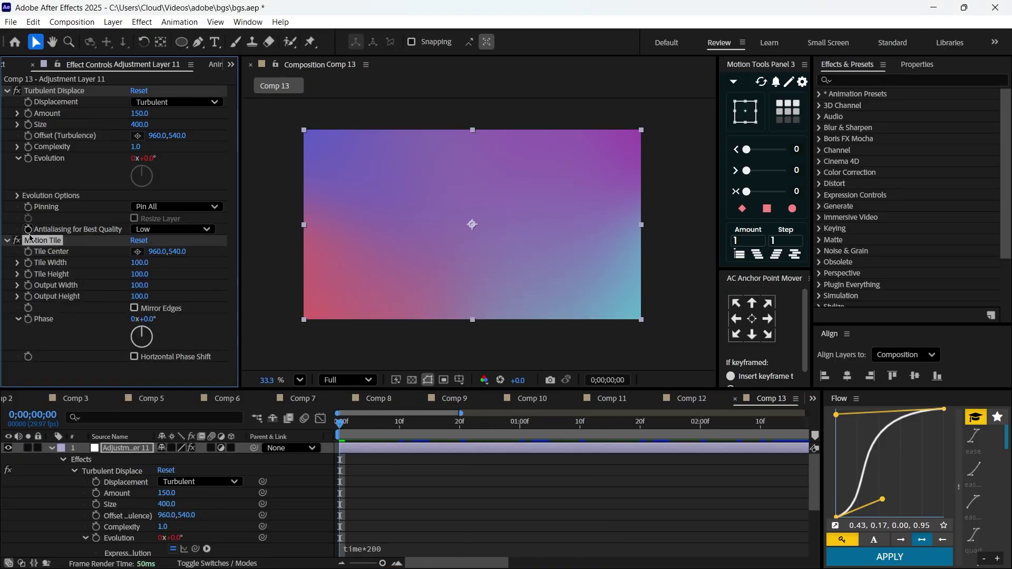
- Move Motion Tile above Turbulent Displace, set its Output Width and Output Height to 300 and enable Mirror Edges
left_click_drag(30, 239, 80, 90)
left_click(140, 136)
key("BackSpace")
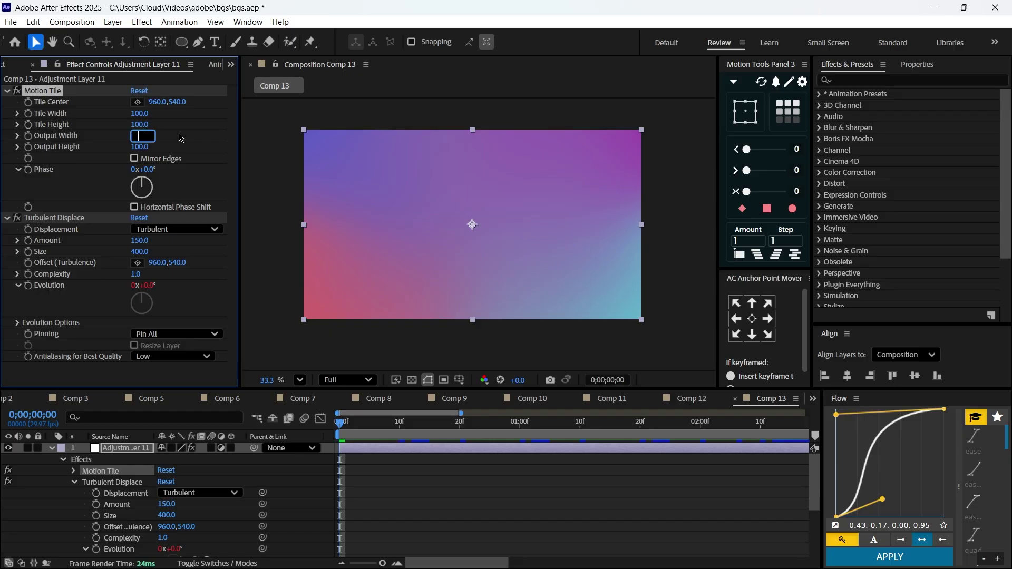
left_click(197, 157)
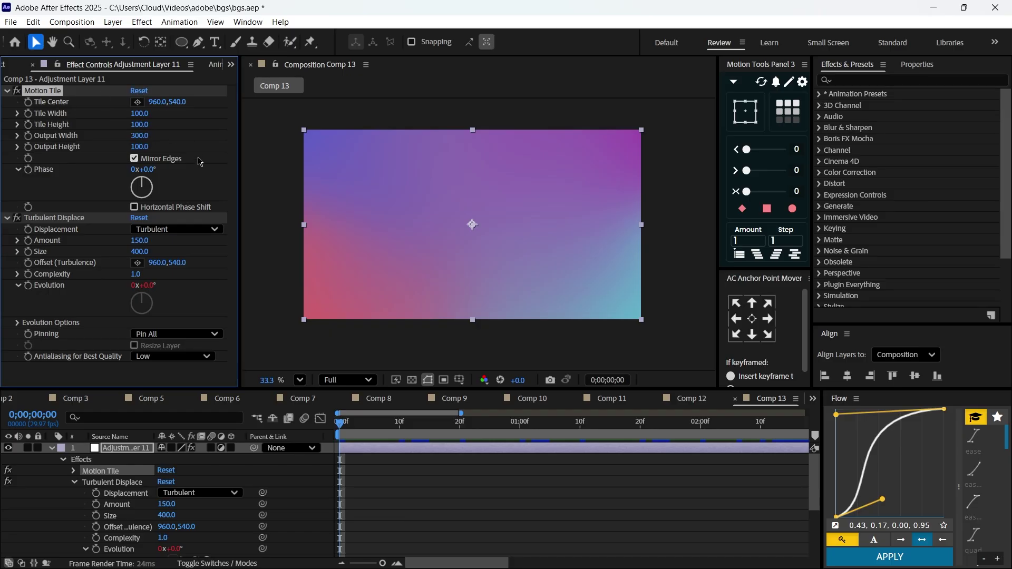
left_click(147, 147)
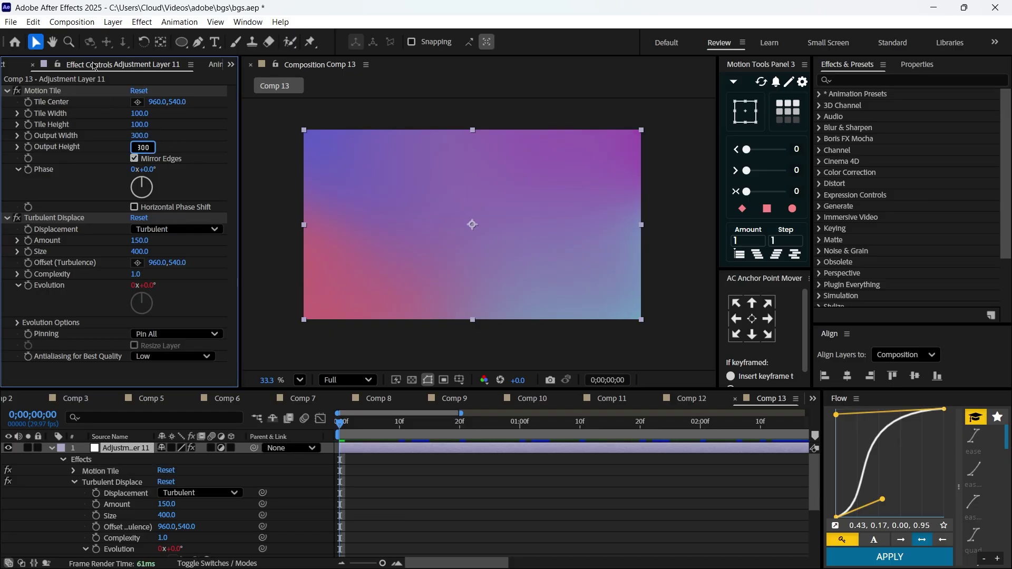
type("300")
key("Return")
- Apply Gaussian Blur to the adjustment layer and place it between Motion Tile and Turbulent Displace
key("ctrl+space")
type("gau")
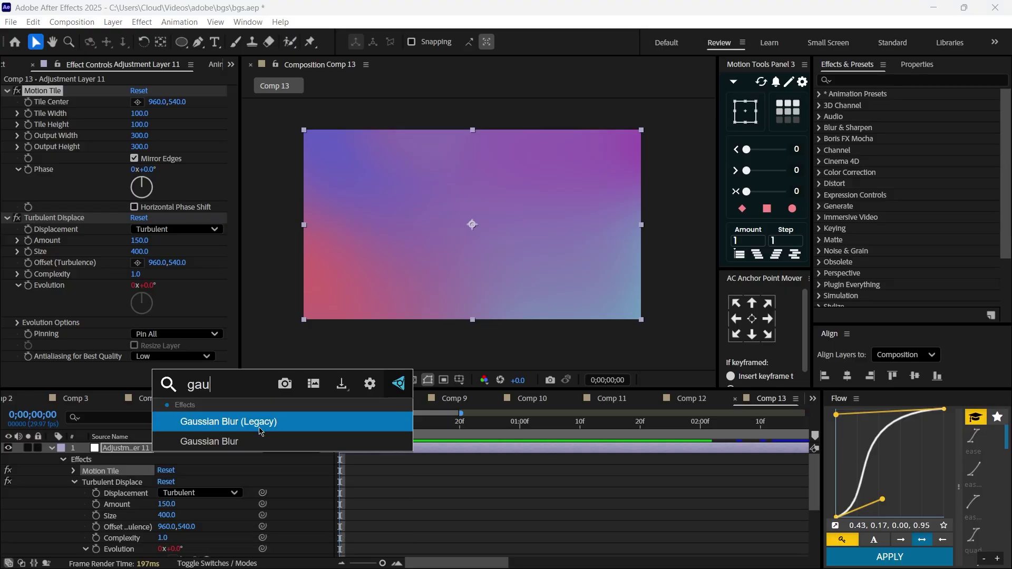
left_click(248, 442)
left_click_drag(63, 352, 106, 217)
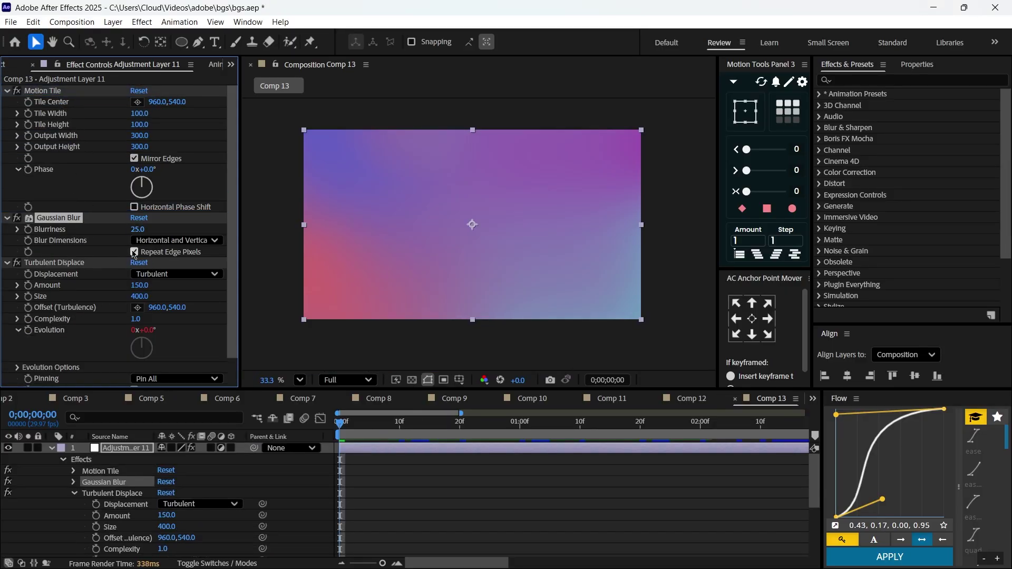
- Draw a cyan circle about 427 px in diameter near the middle of Comp 14 and centre its anchor point
left_click_drag(448, 231, 458, 232)
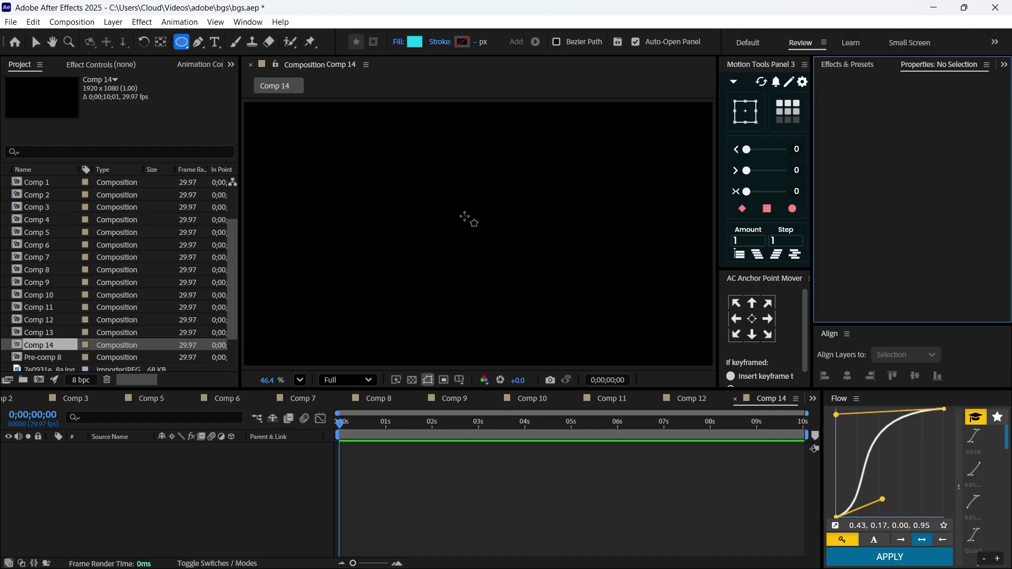
left_click_drag(457, 208, 514, 261)
left_click(752, 319)
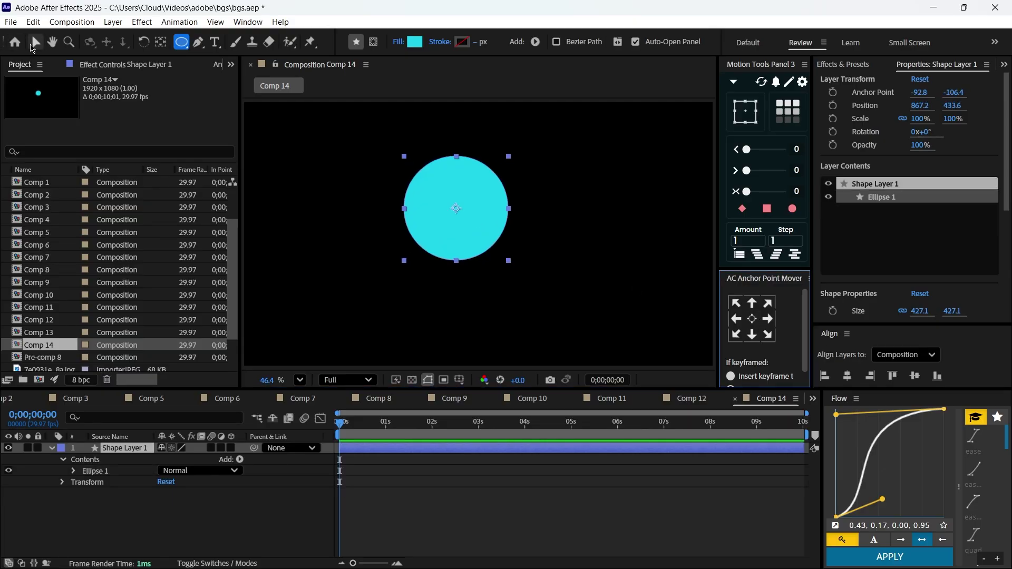
- Duplicate the circle layer nine times to get ten identical circles
left_click(35, 41)
key("ctrl+d")
key("ctrl+d")
key("ctrl+d")
key("ctrl+d")
key("ctrl+d")
key("ctrl+d")
key("ctrl+d")
key("ctrl+d")
key("ctrl+d")
key("ctrl+d")
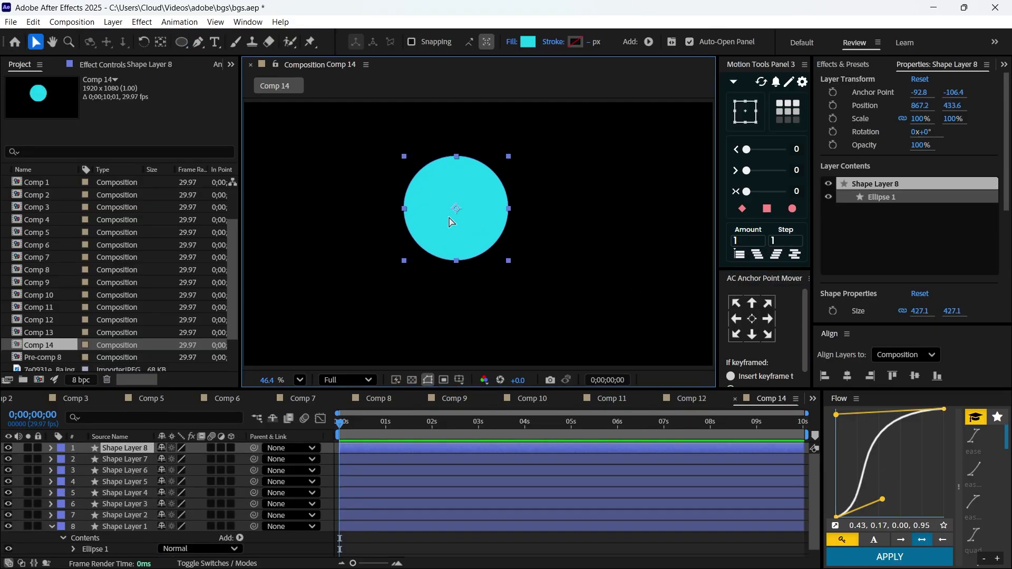
- Spread the ten circles across the whole composition and duplicate the central one to add an eleventh circle
left_click_drag(450, 215, 490, 319)
left_click_drag(461, 213, 321, 141)
left_click_drag(457, 211, 612, 298)
left_click_drag(456, 211, 339, 242)
left_click_drag(456, 211, 567, 141)
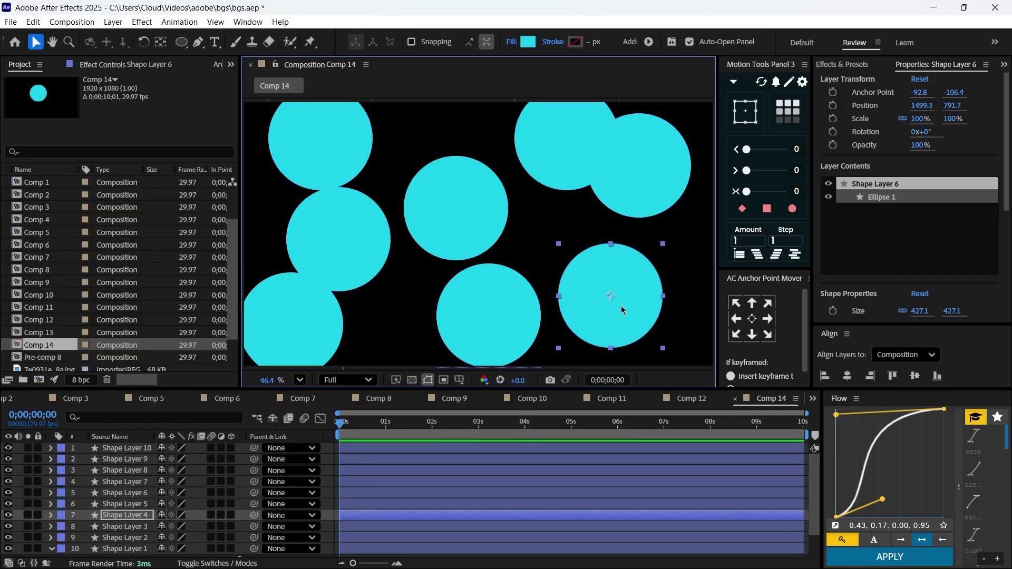
left_click_drag(443, 190, 540, 221)
left_click_drag(456, 211, 408, 311)
left_click_drag(573, 248, 618, 253)
left_click_drag(567, 148, 573, 133)
left_click_drag(520, 330, 516, 349)
left_click_drag(408, 311, 416, 312)
left_click_drag(456, 210, 467, 129)
left_click(491, 235)
key("ctrl+d")
- Give the circles different fill colours, such as dark purple, magenta, yellow, green, mint and a red central circle
left_click(528, 41)
left_click_drag(501, 220, 445, 335)
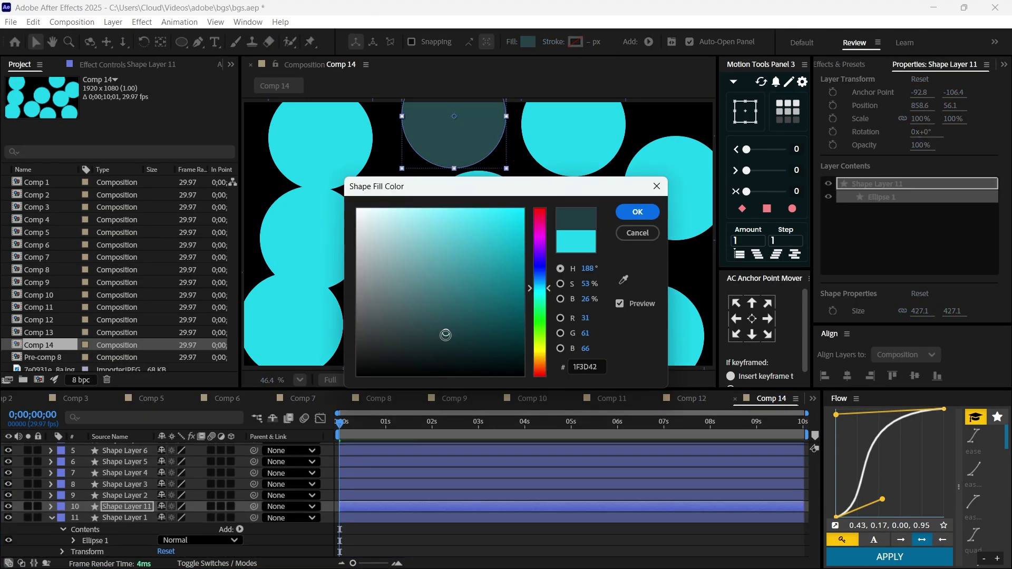
left_click_drag(538, 295, 538, 232)
left_click(653, 181)
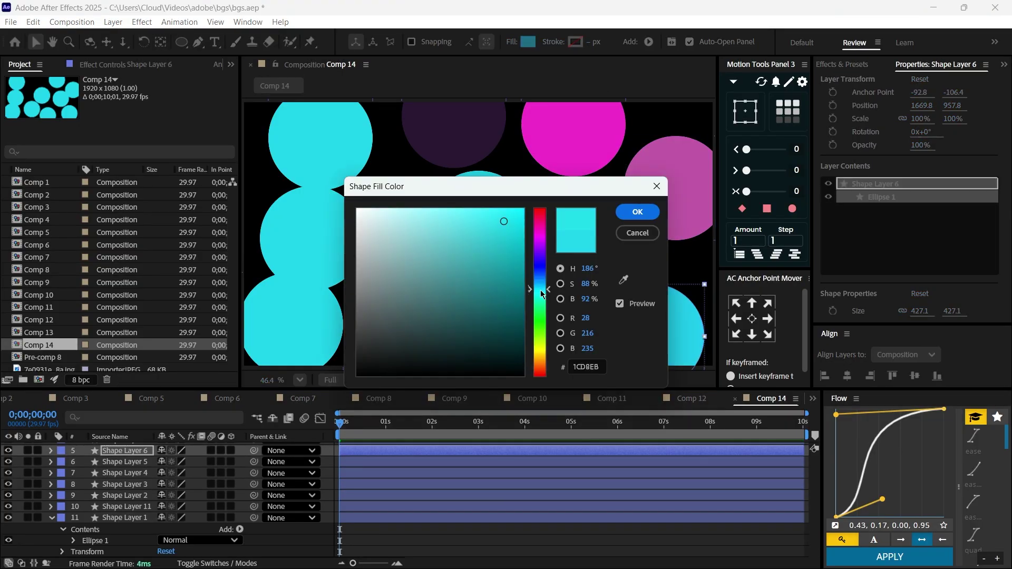
left_click_drag(542, 287, 545, 345)
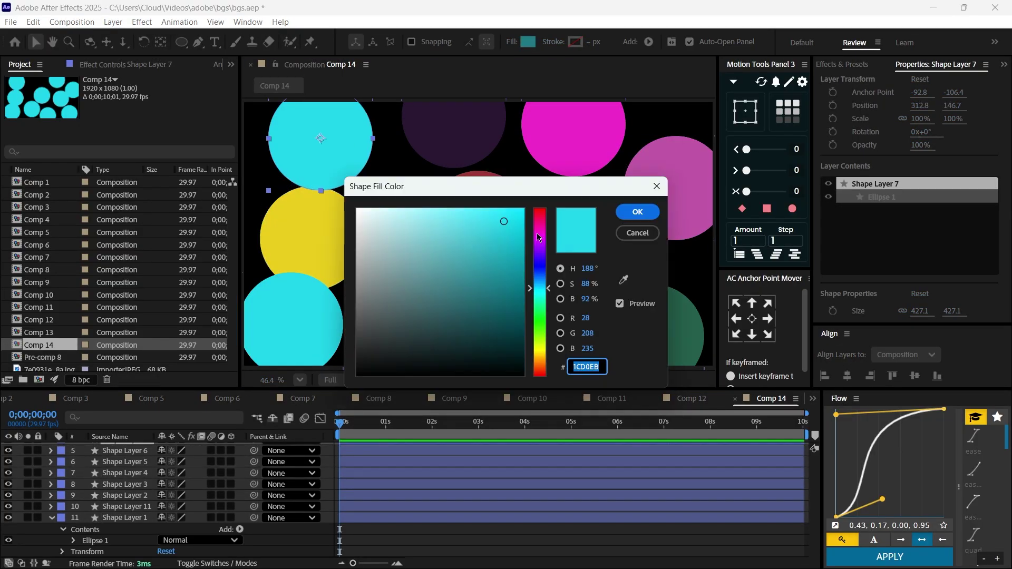
left_click_drag(537, 233, 538, 210)
left_click(638, 210)
- Apply the Wiggle - position preset to the red central circle's layer
left_click(125, 518)
key("ctrl+space")
type("wii")
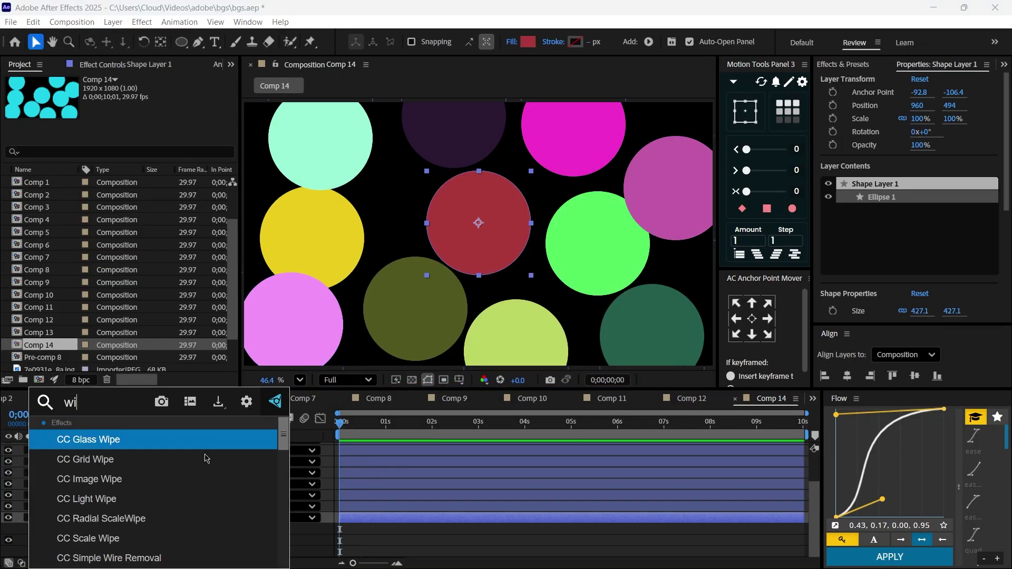
key("BackSpace")
type("gg")
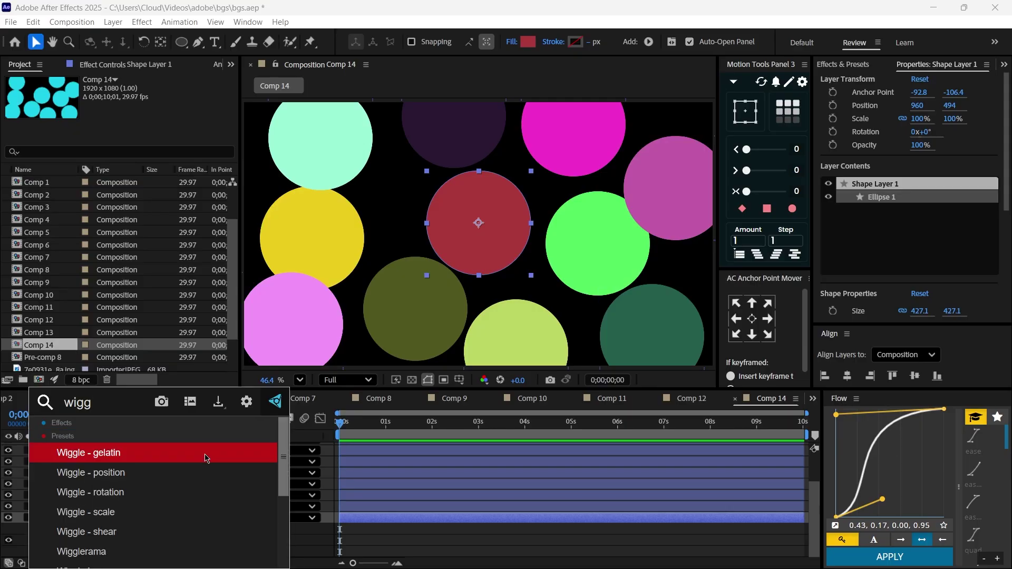
left_click(174, 474)
- Preview the wiggle motion and paste the Wiggle - position effects onto all the circle layers
key("space")
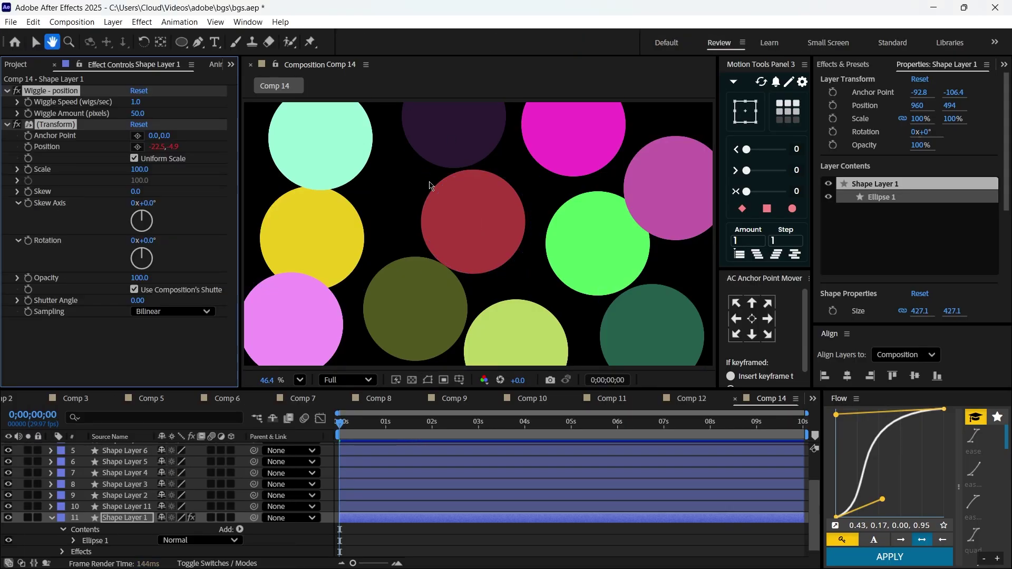
key("space")
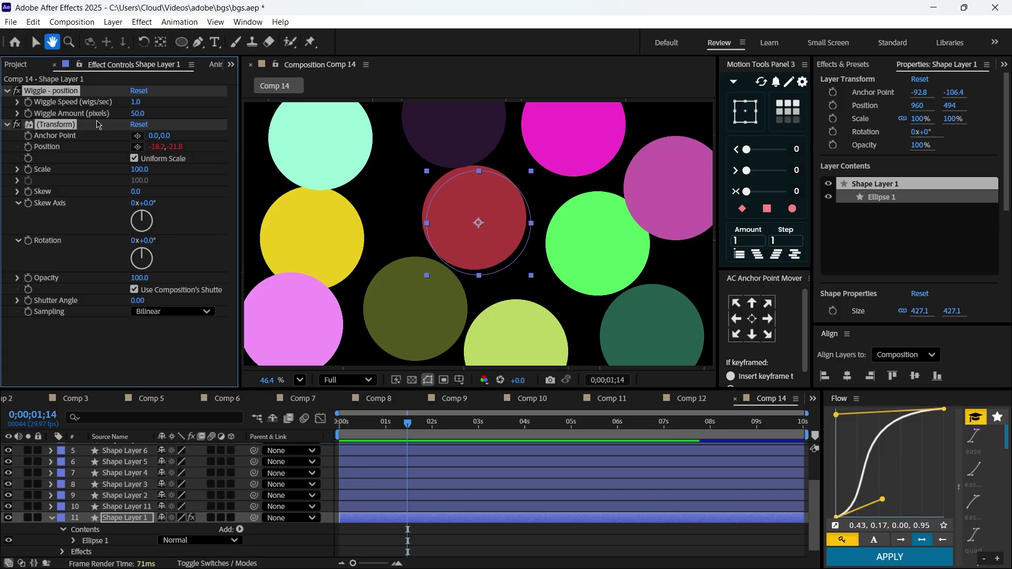
left_click_drag(241, 546, 230, 397)
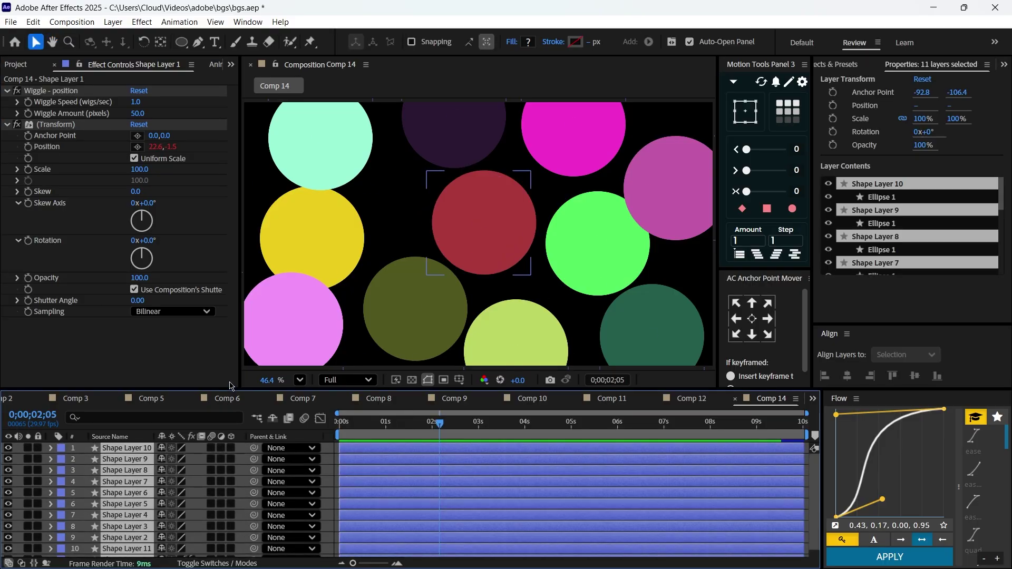
key("ctrl+v")
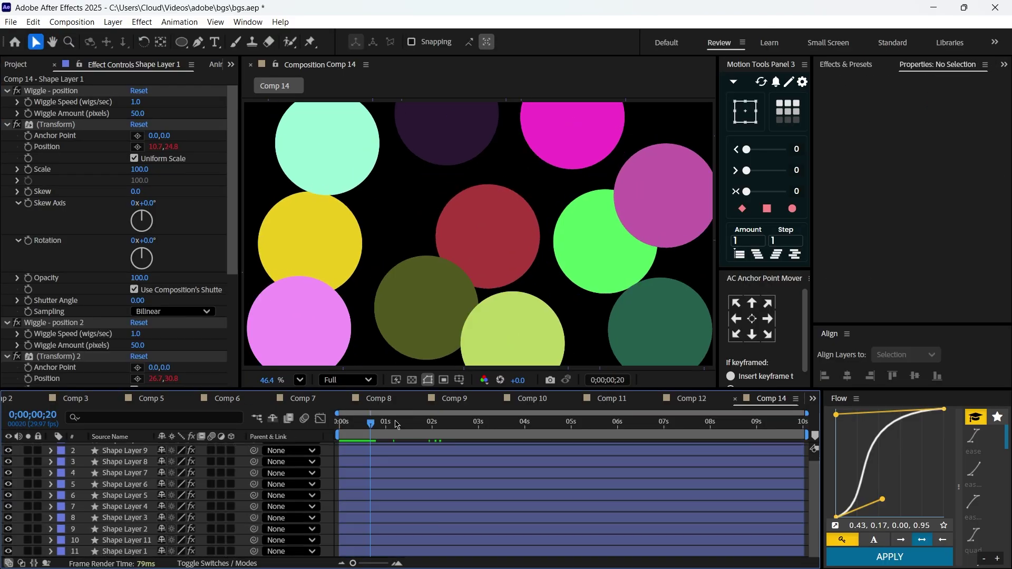
- Add an adjustment layer above the circles, apply Gaussian Blur with Blurriness about 705 and preview the result
right_click(335, 460)
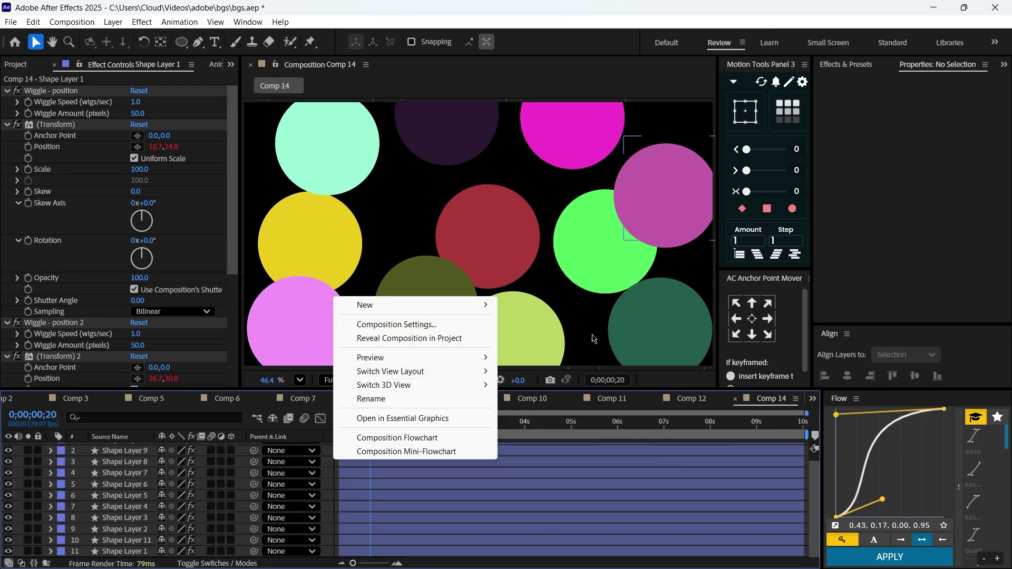
mouse_move(411, 305)
left_click(549, 406)
key("ctrl+space")
type("gau")
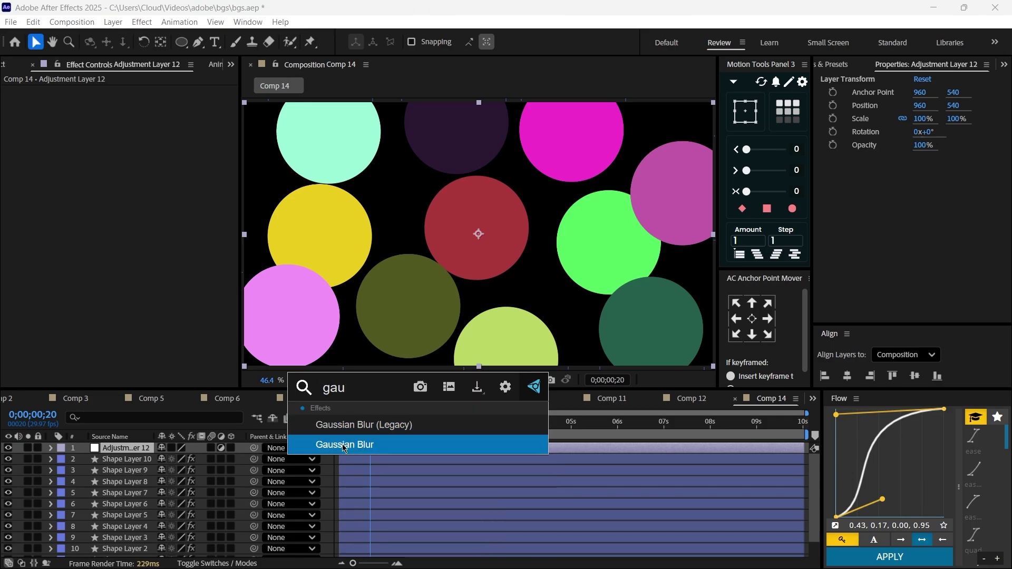
left_click(343, 445)
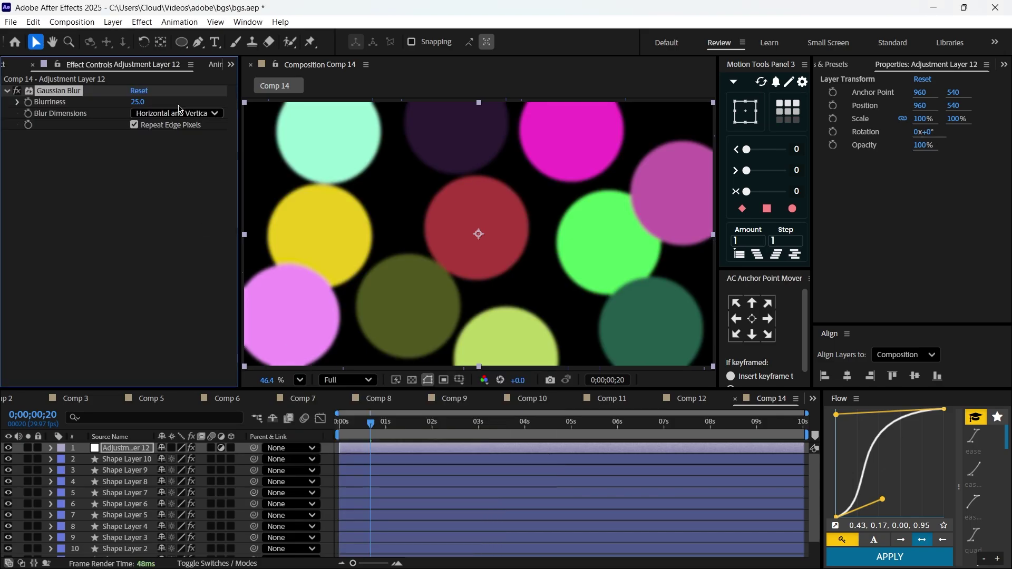
left_click_drag(138, 102, 583, 151)
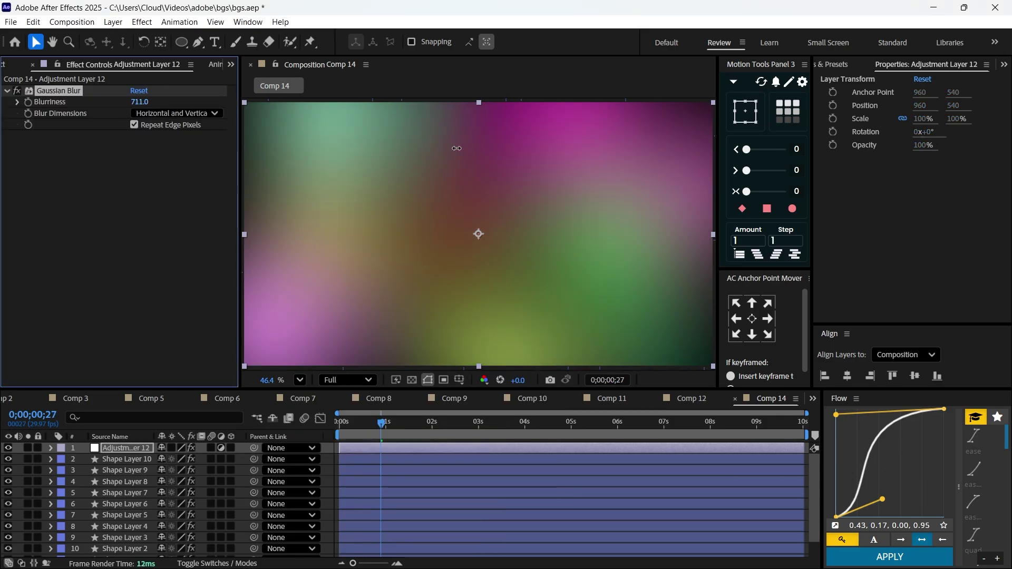
key("space")
- Try adding Radial Blur with a stronger Amount to the adjustment layer, with Gaussian Blur's Blurriness set to 500
key("ctrl+space")
type("radi")
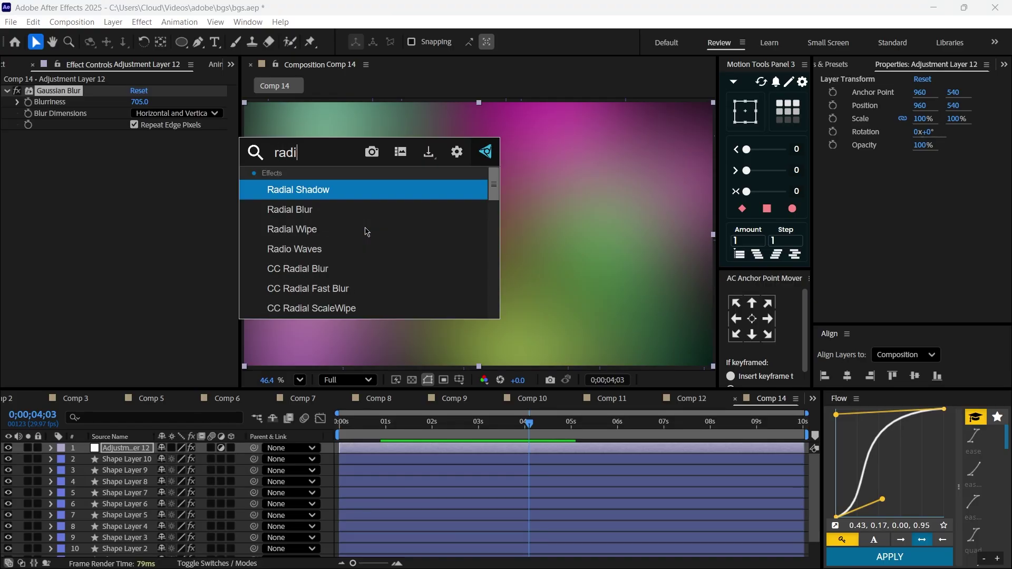
key("Down")
key("Return")
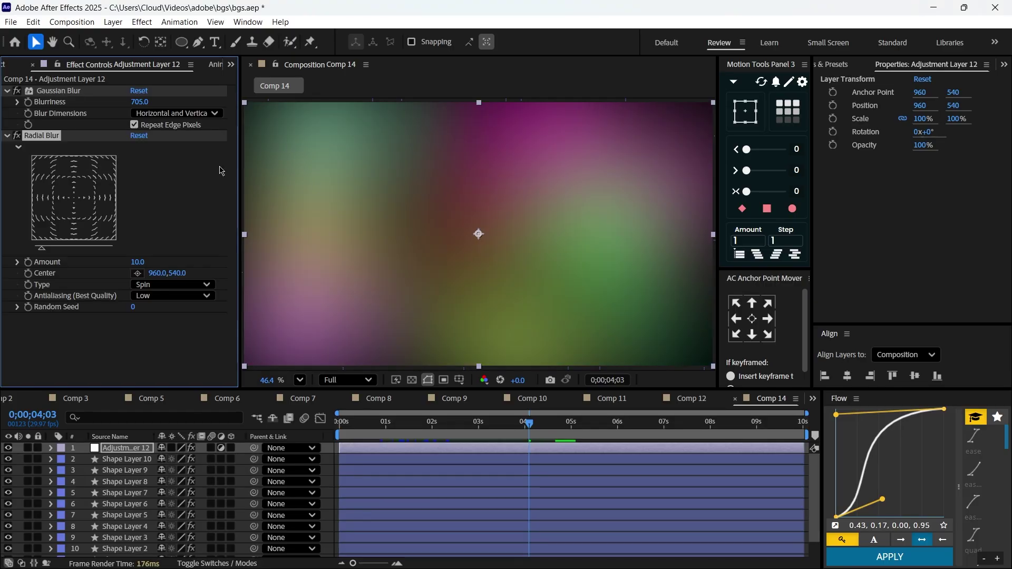
left_click(141, 102)
type("500")
key("Return")
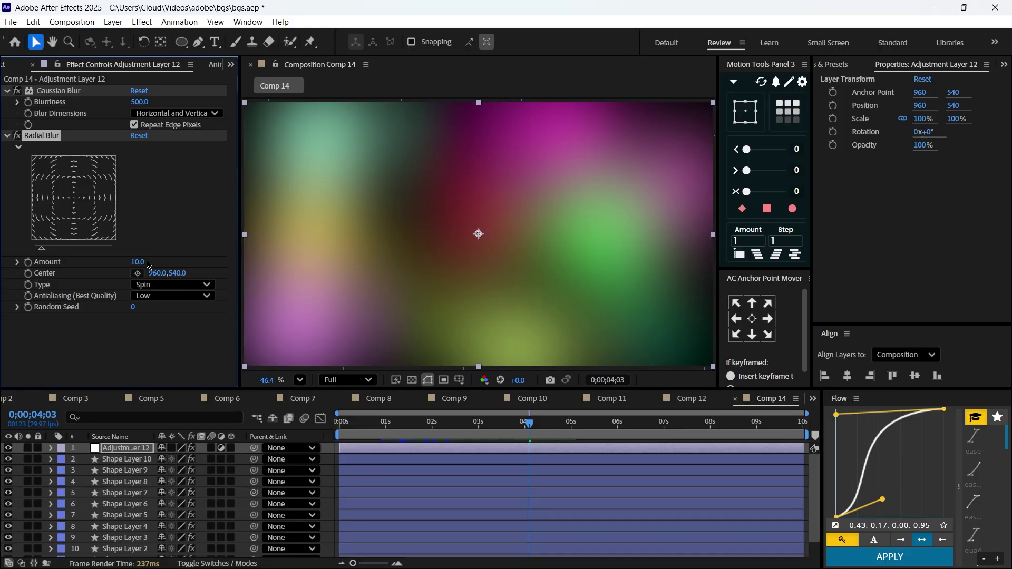
left_click_drag(172, 264, 215, 268)
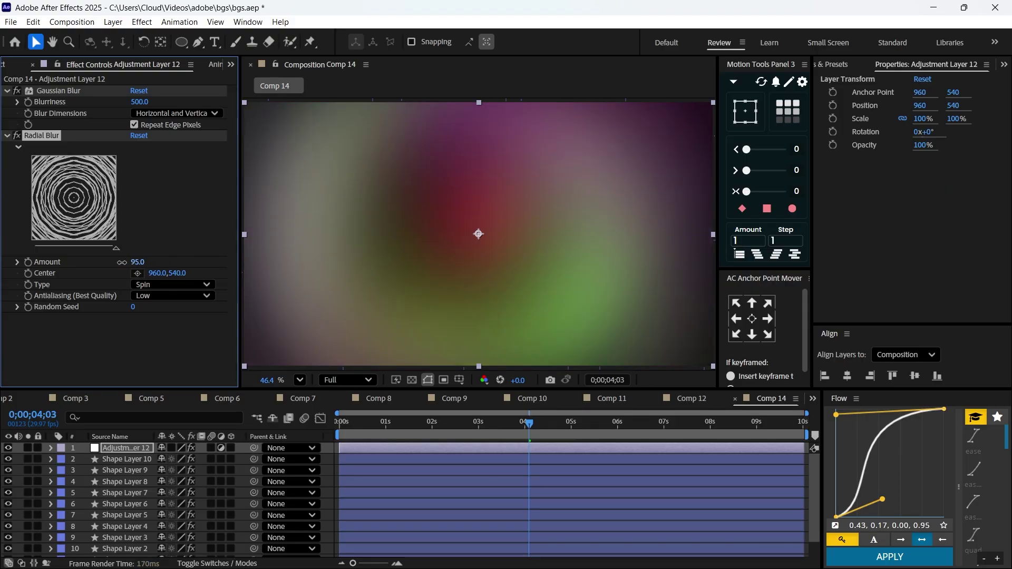
left_click_drag(122, 262, 103, 262)
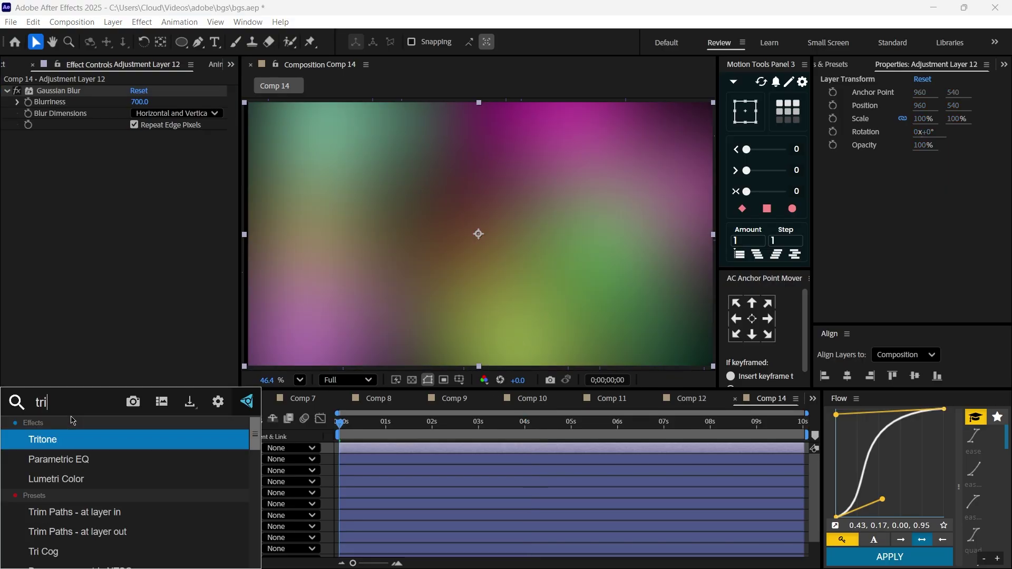
- Apply the Tritone effect to the adjustment layer and set its Midtones to the blue 414698
key("Return")
left_click(138, 159)
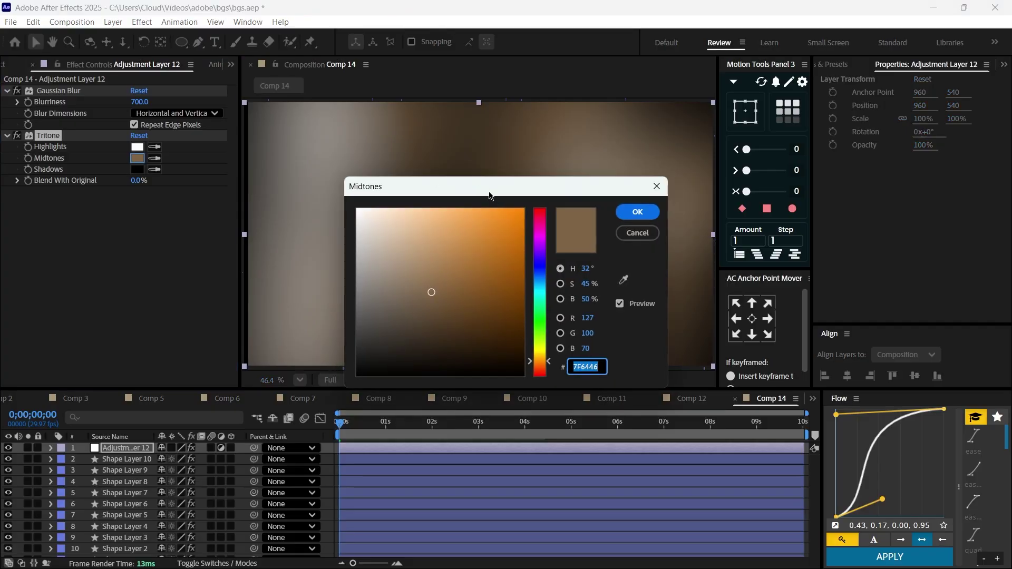
left_click_drag(557, 187, 539, 369)
left_click_drag(524, 472, 529, 456)
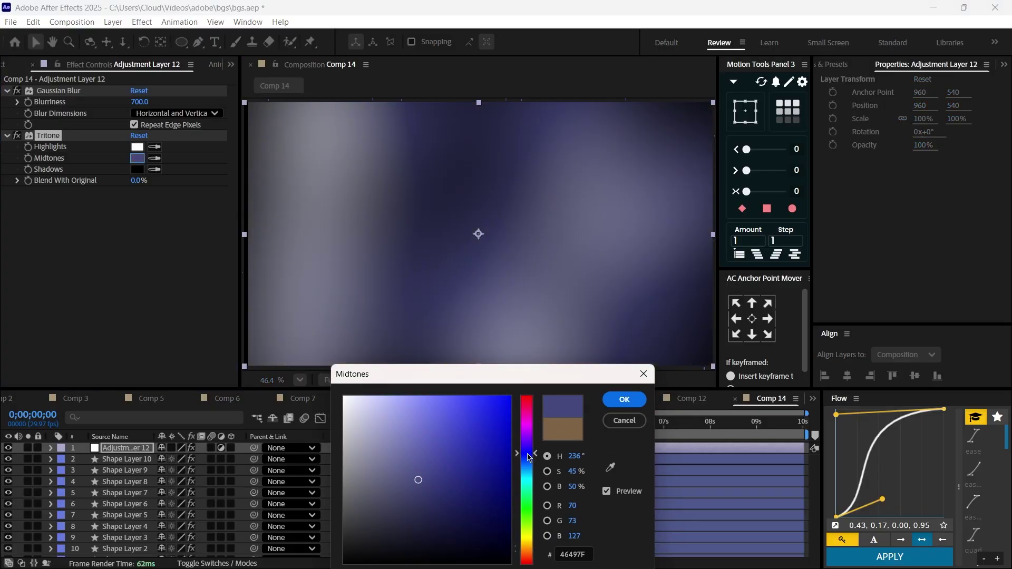
mouse_move(427, 476)
left_mouse_down()
mouse_move(461, 452)
mouse_move(441, 463)
left_mouse_up()
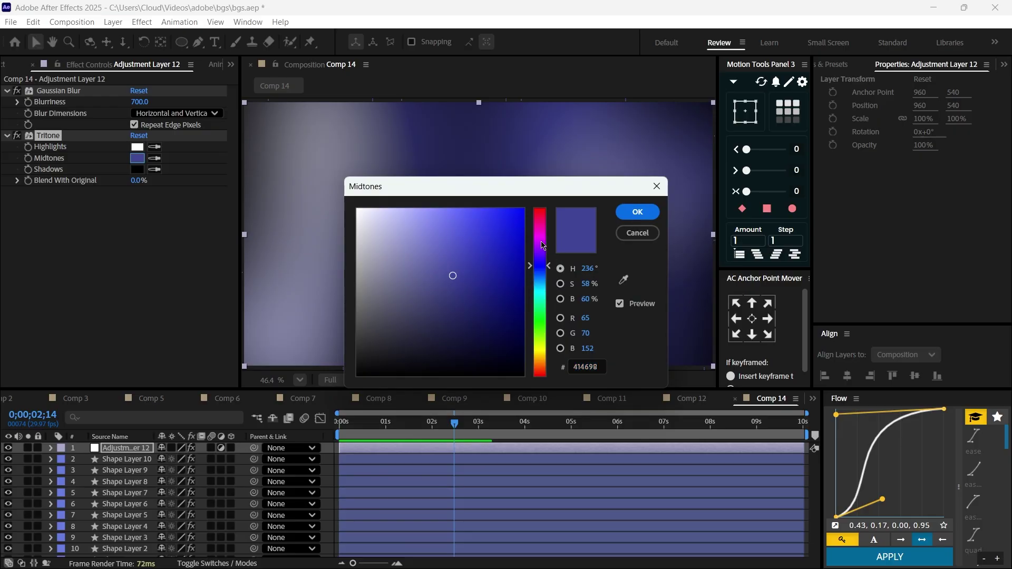
- Try other hues for the Midtones colour of the Tritone effect
left_click_drag(542, 246, 545, 350)
left_click_drag(548, 417, 554, 372)
left_click(640, 371)
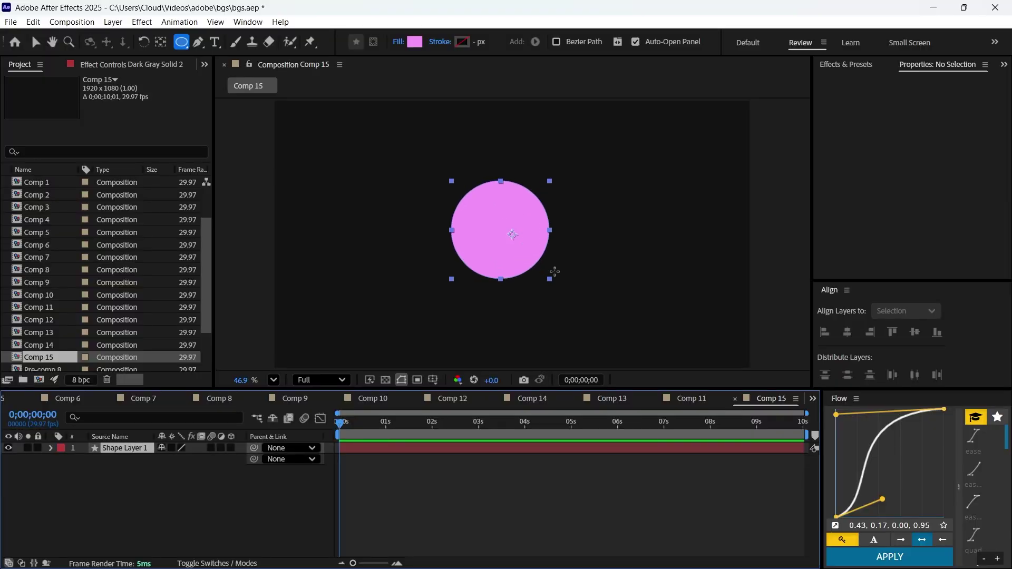
- Draw a large pink circle in Comp 15 and scale it to 184%, extending past the upper edge of the frame
left_click_drag(548, 272, 641, 304)
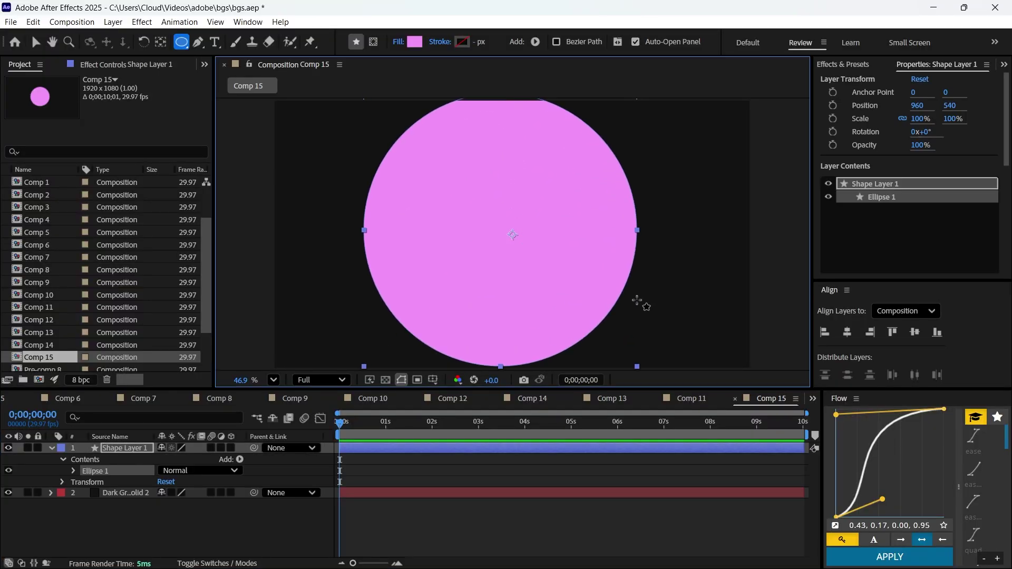
key("v")
left_click_drag(517, 242, 526, 68)
key("s")
left_click_drag(181, 459, 225, 460)
left_click_drag(497, 120, 499, 174)
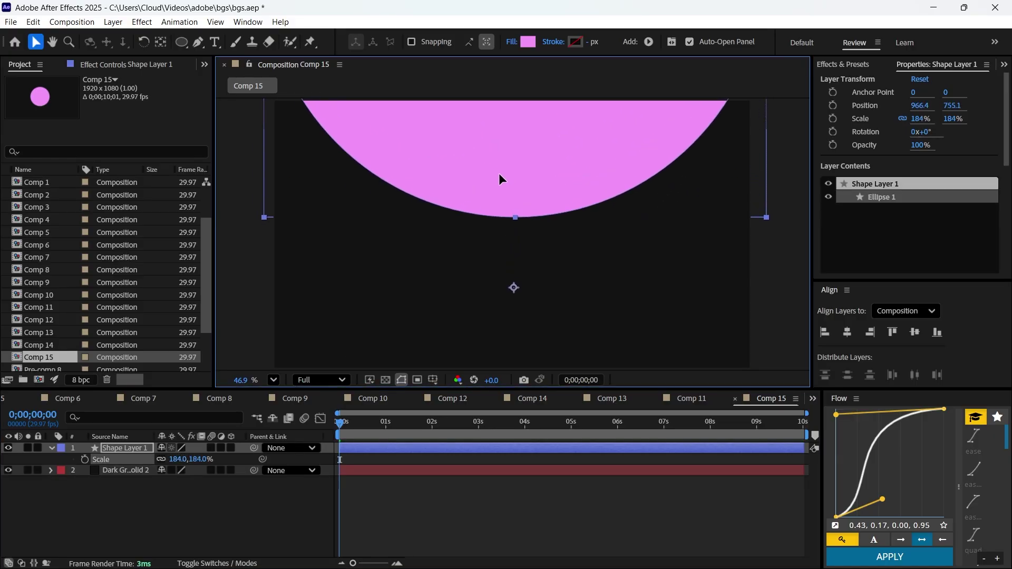
- Change the large circle's fill type from solid colour to Linear Gradient
left_click(511, 41)
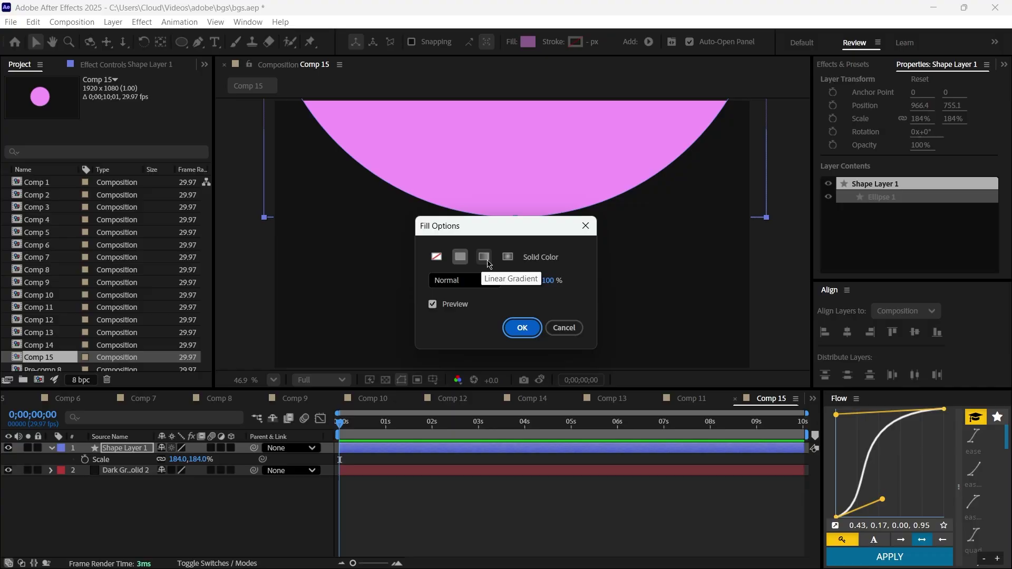
left_click(484, 257)
left_click(521, 328)
scroll(560, 124, "down", 1)
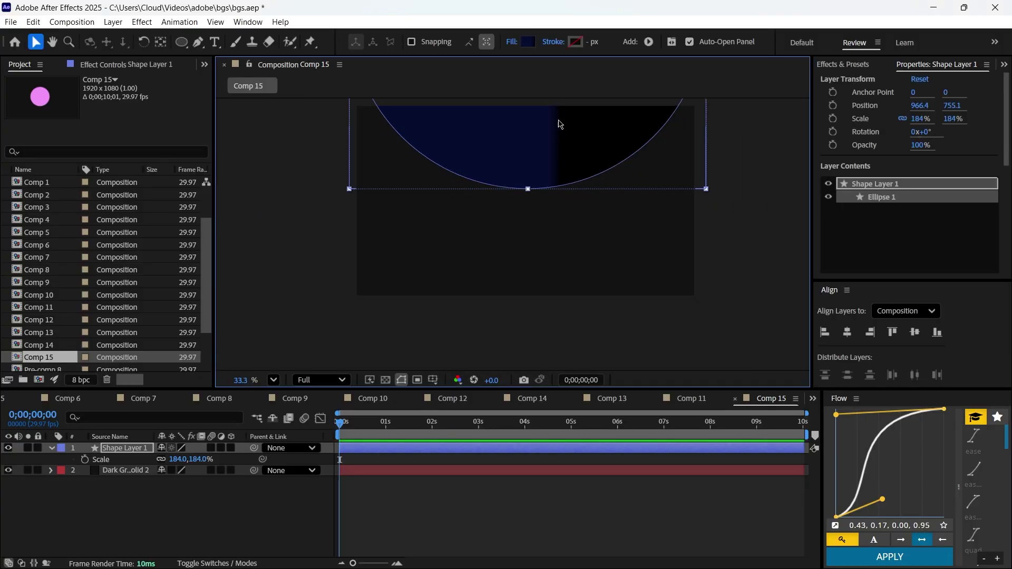
- Reposition the large circle's gradient start and end points so it runs vertically, black above and blue towards its lower edge
scroll(560, 124, "down", 2)
key("space")
left_click_drag(554, 151, 507, 289)
left_click_drag(492, 189, 495, 259)
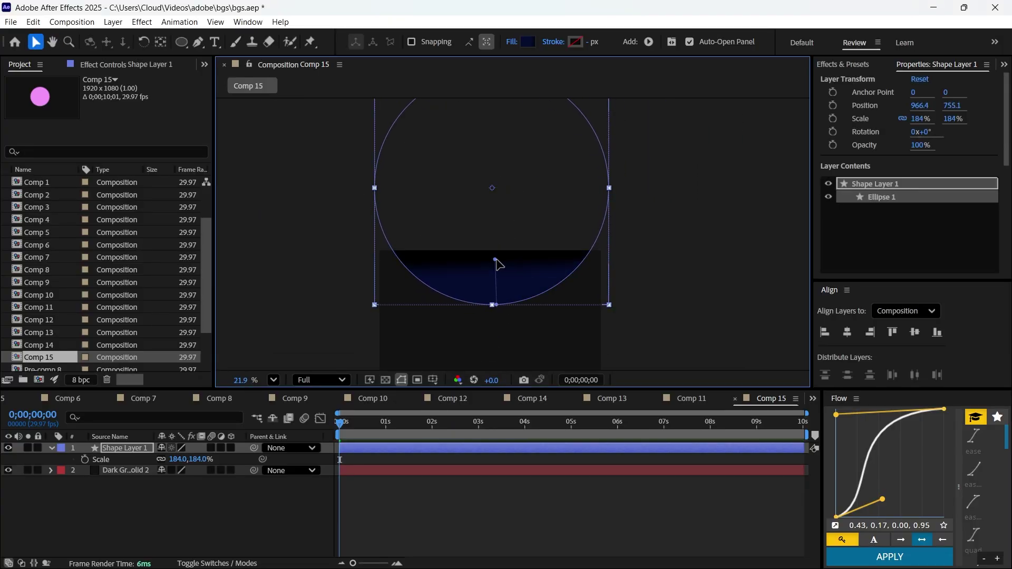
left_click_drag(497, 306, 496, 373)
left_click_drag(495, 260, 494, 256)
- Draw a second, smaller gradient-filled circle on its own shape layer, centred below the large circle and extending past the frame's lower edge
scroll(498, 291, "up", 3)
key("shift+slash")
left_click(294, 500)
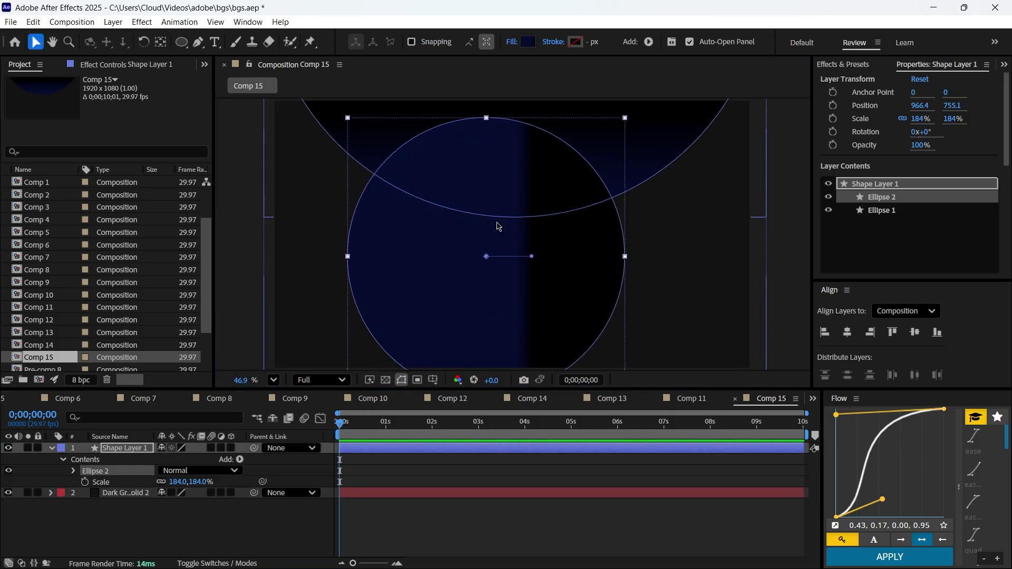
left_click_drag(497, 224, 532, 368)
scroll(532, 365, "down", 2)
- Adjust the smaller circle's gradient points so it runs diagonally from blue at the upper left to black
left_click_drag(529, 331, 529, 264)
left_click_drag(529, 304, 529, 219)
left_click_drag(558, 305, 530, 257)
left_click_drag(529, 219, 498, 142)
left_click_drag(530, 256, 534, 265)
left_click(309, 519)
key("shift+slash")
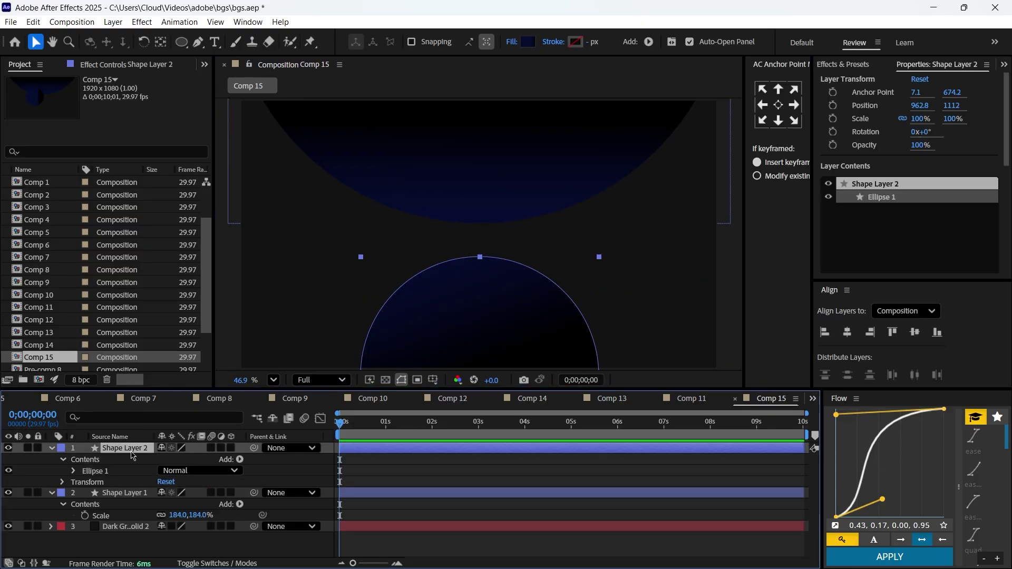
- Apply a Bevel and Emboss layer style to the smaller circle with size 39, soften 3.6, depth 27% and angle 90°
right_click(131, 450)
mouse_move(240, 242)
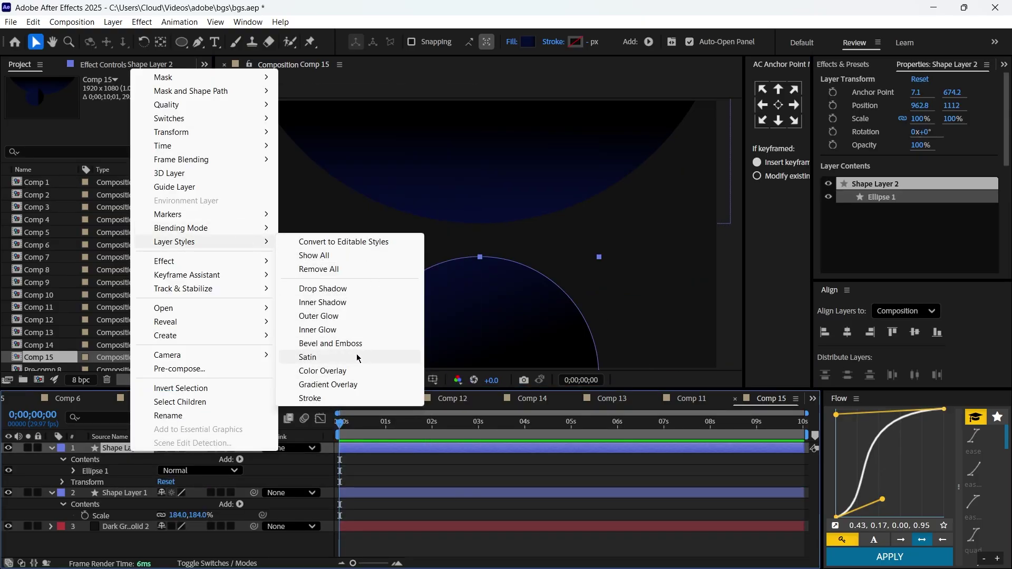
left_click(342, 344)
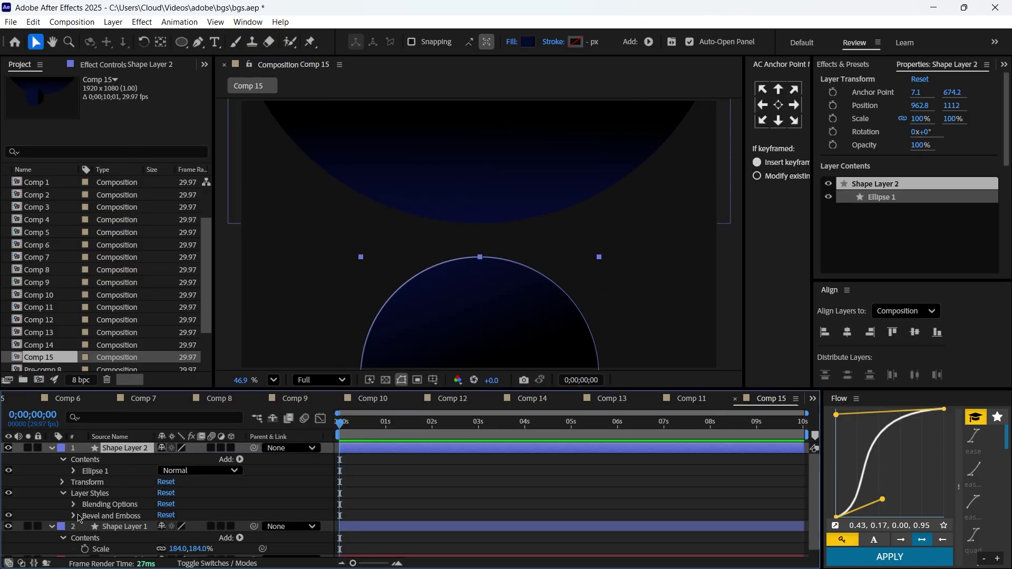
left_click(78, 516)
left_click(74, 516)
scroll(77, 517, "down", 2)
left_click_drag(166, 508, 191, 519)
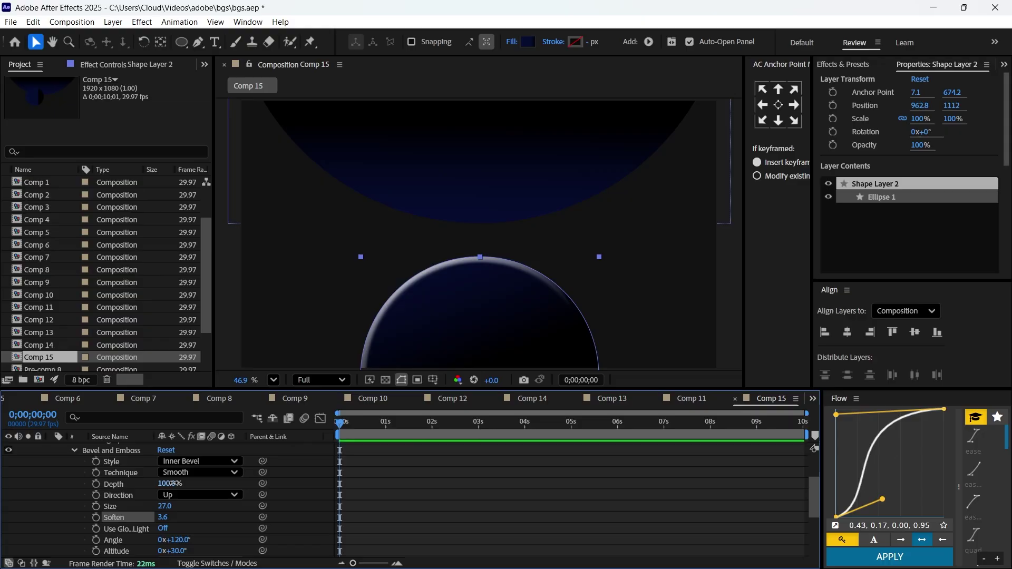
left_click_drag(168, 484, 174, 506)
- Copy the smaller circle's Bevel and Emboss style onto the large circle's layer
scroll(122, 514, "up", 3)
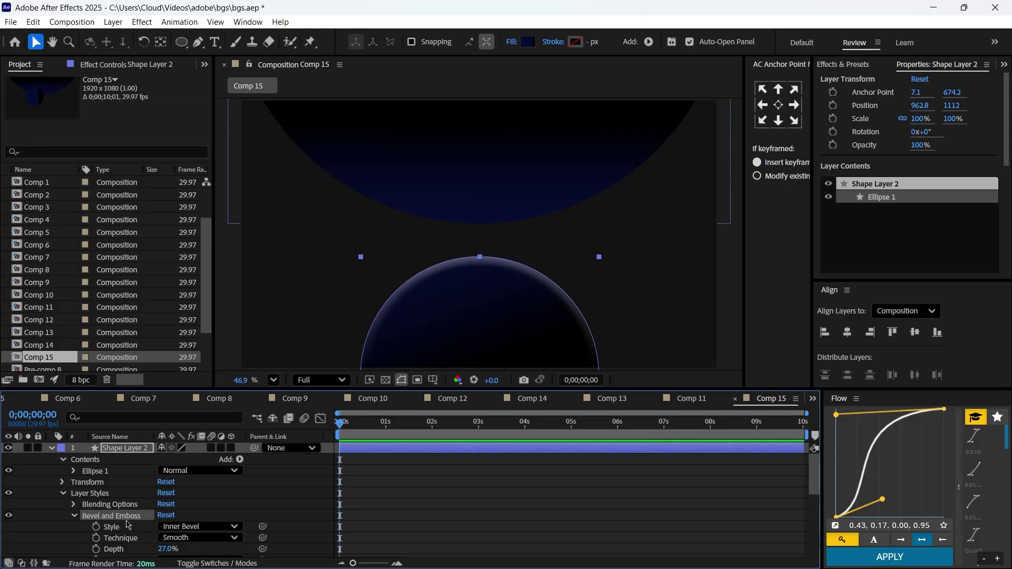
left_click(53, 448)
left_click(133, 458)
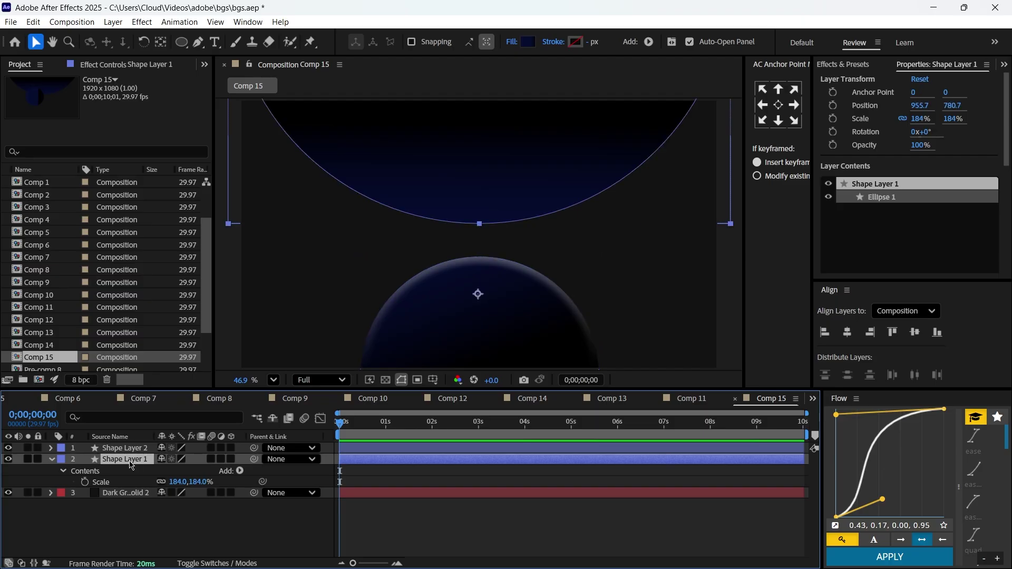
key("ctrl+v")
- Rotate the large circle's Bevel and Emboss angle so the highlight falls along its lower-left edge
left_click(61, 494)
left_click(72, 505)
scroll(169, 519, "down", 3)
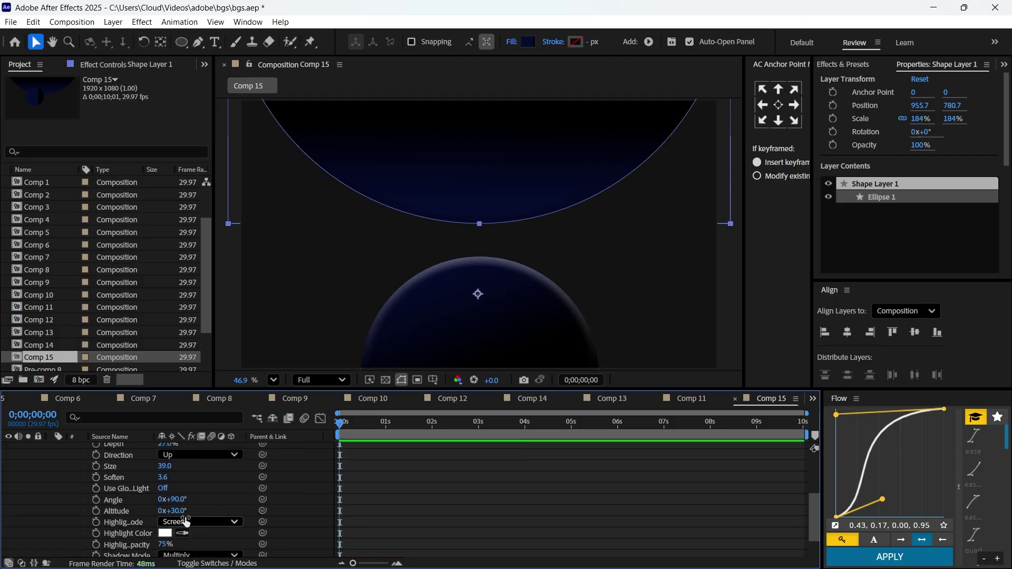
left_click_drag(178, 505, 275, 502)
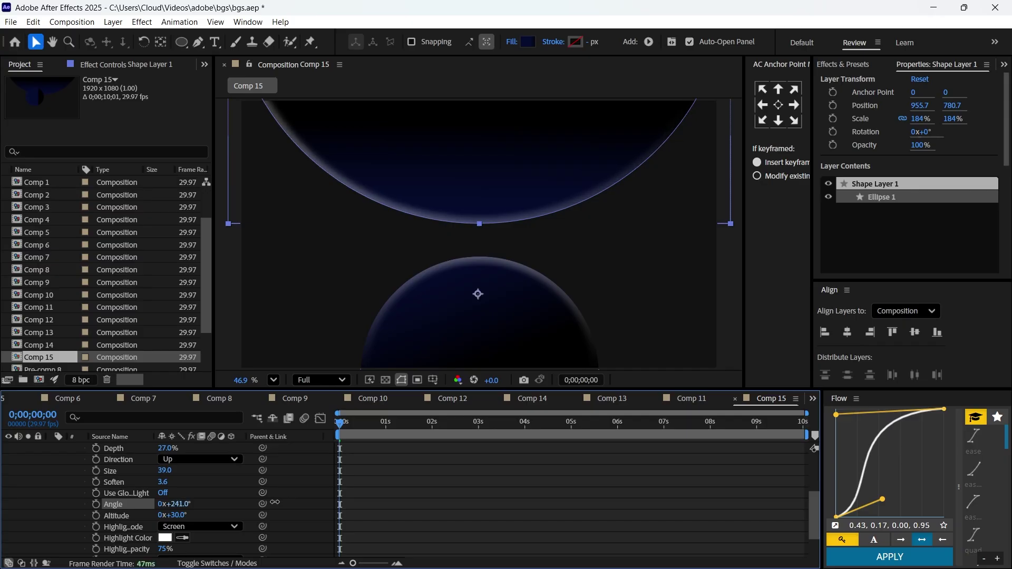
left_click(293, 500)
left_click_drag(186, 504, 177, 504)
key("u")
- Duplicate the smaller circle's layer and give the copy no fill and a solid white 7.1 px stroke
left_click(144, 460)
key("ctrl+d")
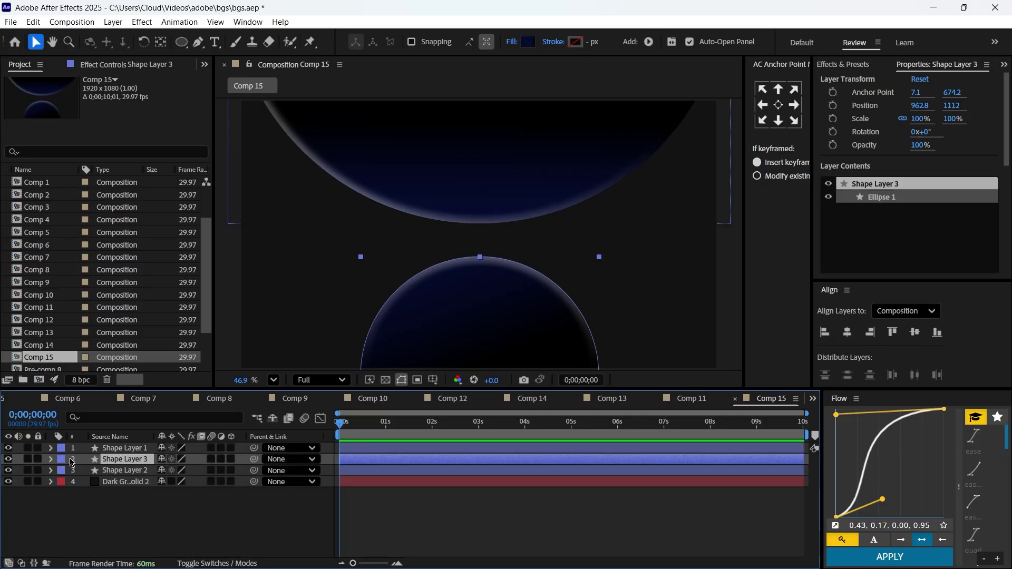
left_click(512, 42)
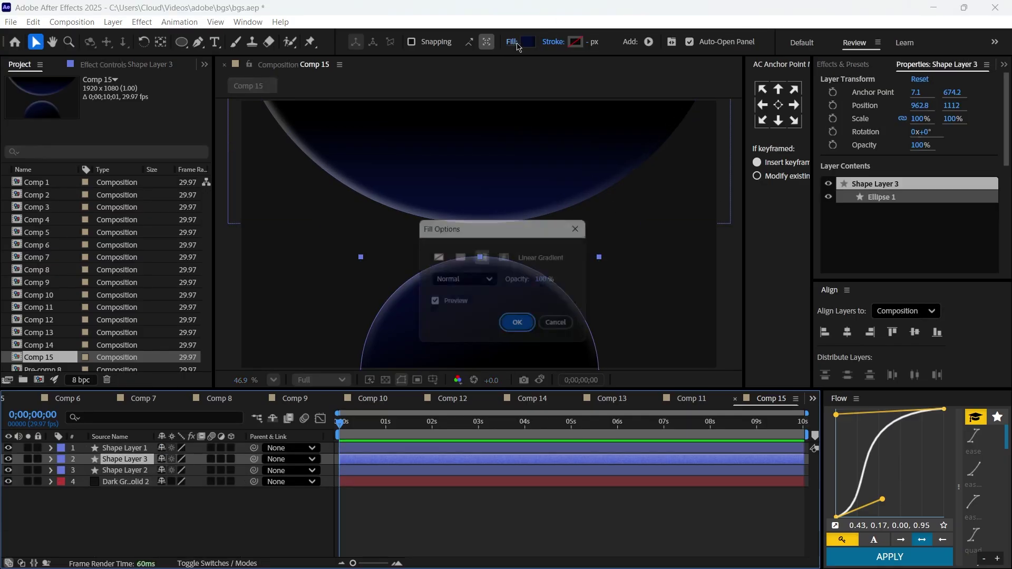
left_click(521, 327)
left_click(553, 41)
left_click(460, 257)
left_click(522, 328)
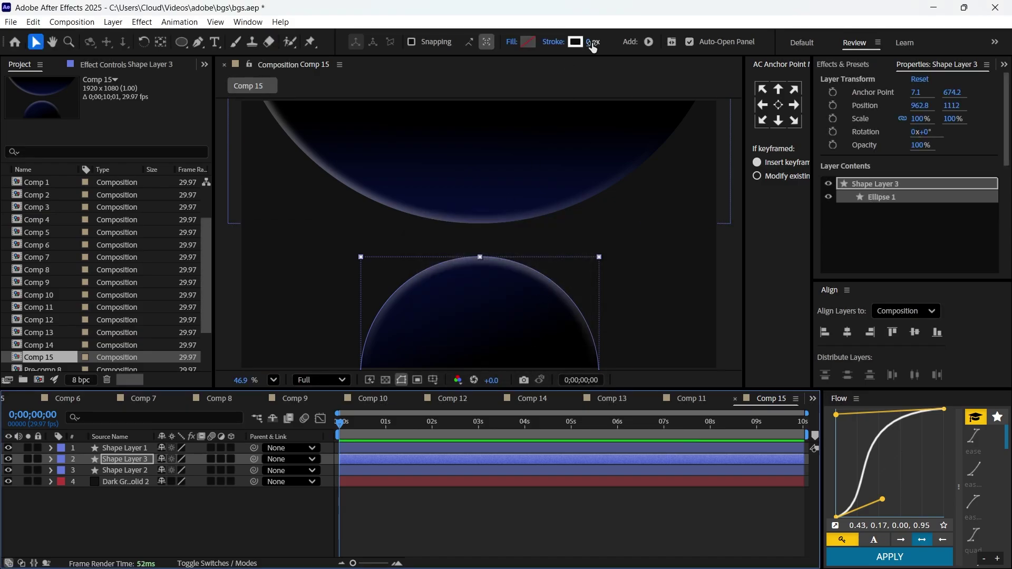
left_click_drag(616, 46, 646, 49)
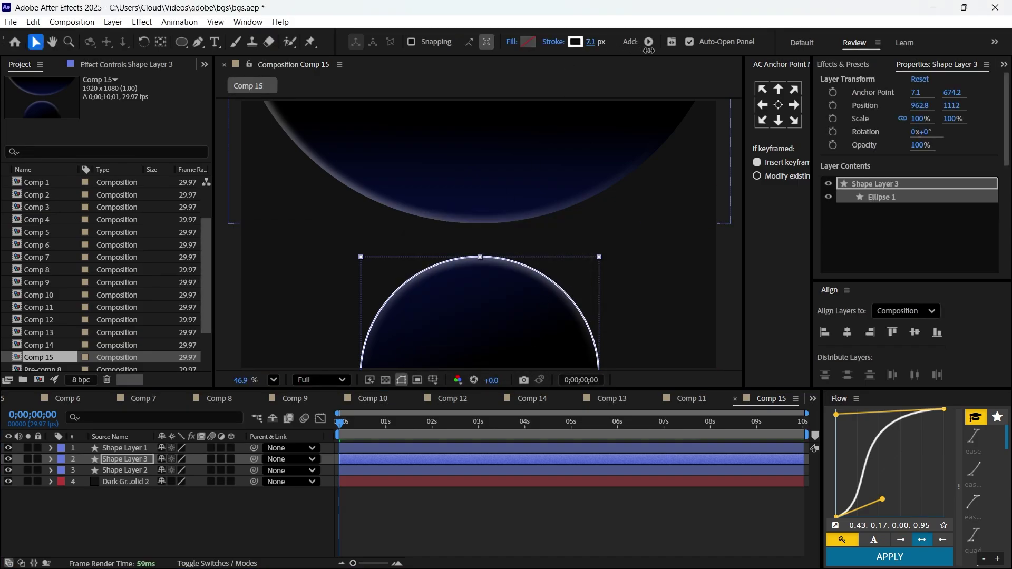
left_click(522, 255)
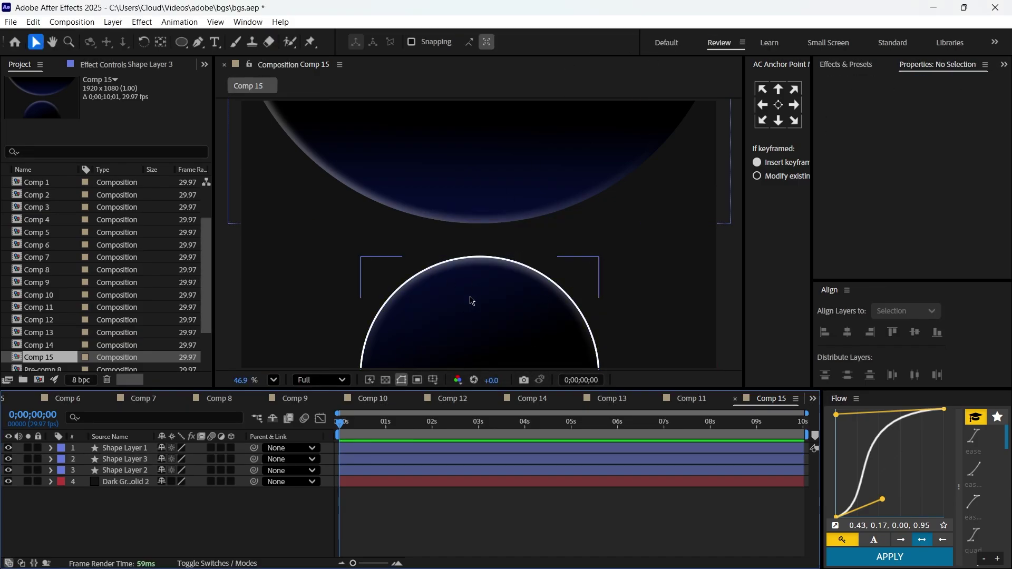
- Add Trim Paths to the stroked copy of the smaller circle and set its End to 24.2%
left_click(133, 471)
left_click(125, 459)
left_click(50, 459)
left_click(240, 471)
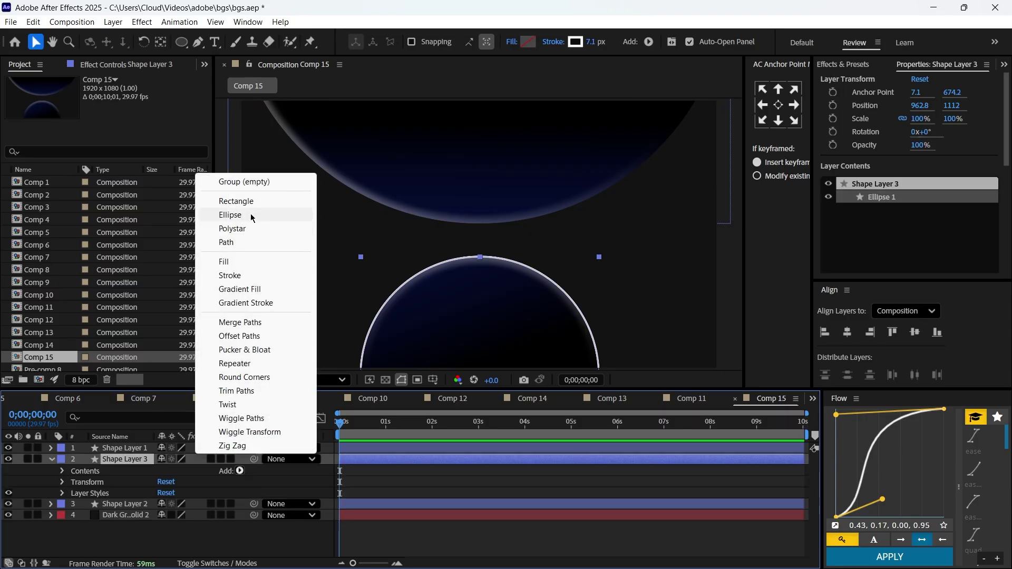
left_click(214, 390)
left_click(74, 493)
left_click_drag(169, 515, 139, 511)
left_click_drag(167, 505, 116, 493)
mouse_move(168, 515)
left_mouse_down()
mouse_move(90, 502)
mouse_move(152, 525)
mouse_move(119, 520)
mouse_move(141, 504)
mouse_move(221, 519)
mouse_move(166, 527)
left_mouse_up()
left_click_drag(168, 515, 125, 515)
- Keyframe the Trim Paths offset at -101° at the start and rotate it further clockwise at 0;00;02;15
left_click_drag(164, 527, 157, 524)
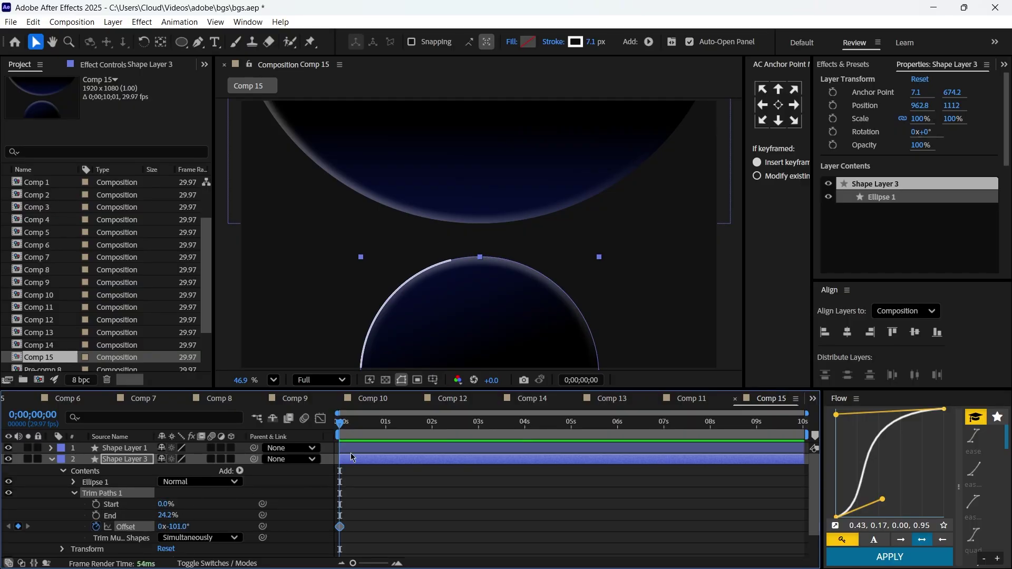
left_click_drag(347, 422, 455, 426)
left_click_drag(179, 527, 243, 527)
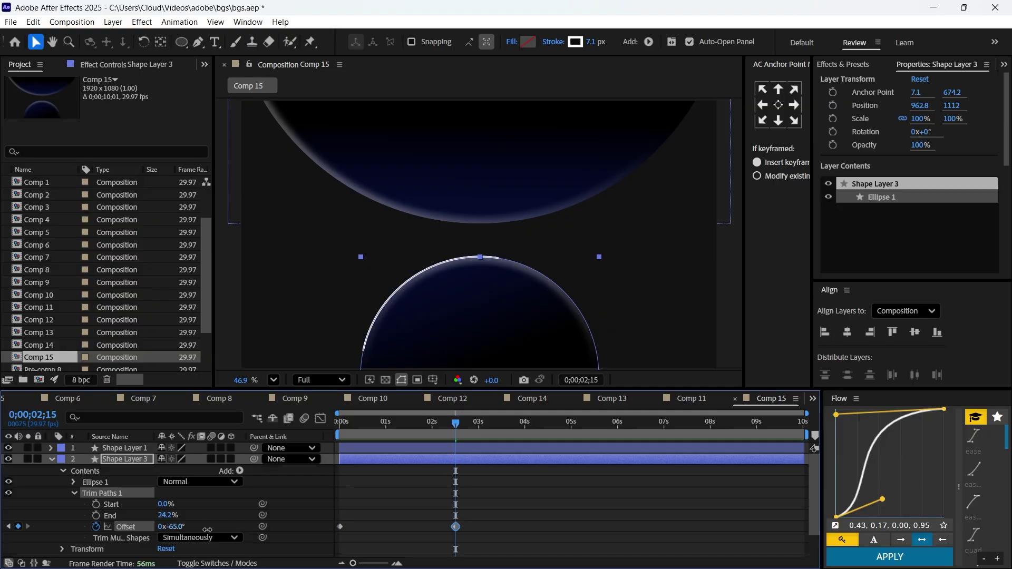
key("Home")
- Taper the ends of the stroke on the smaller circle's trimmed arc
left_click(74, 482)
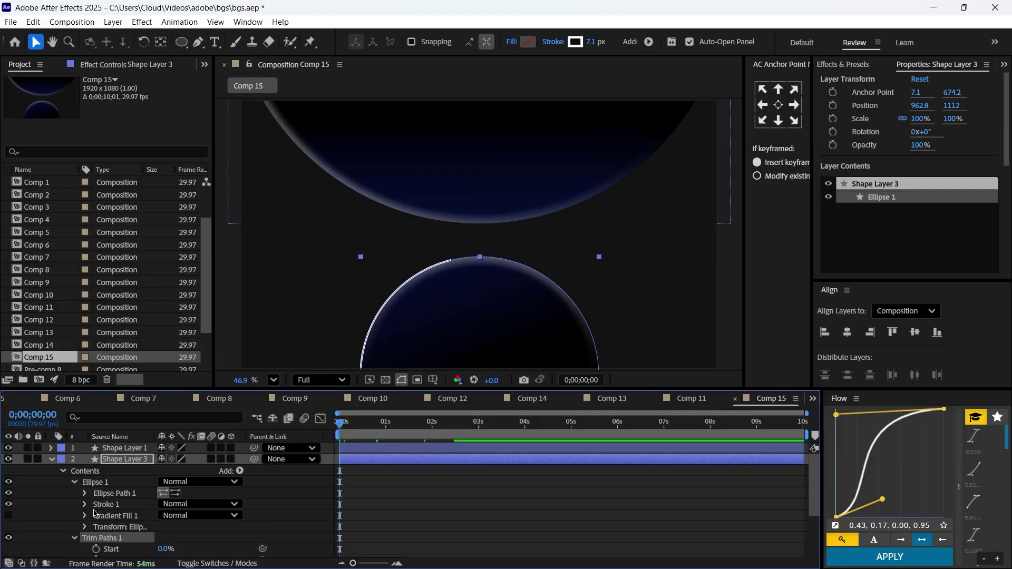
left_click(84, 505)
scroll(126, 525, "down", 2)
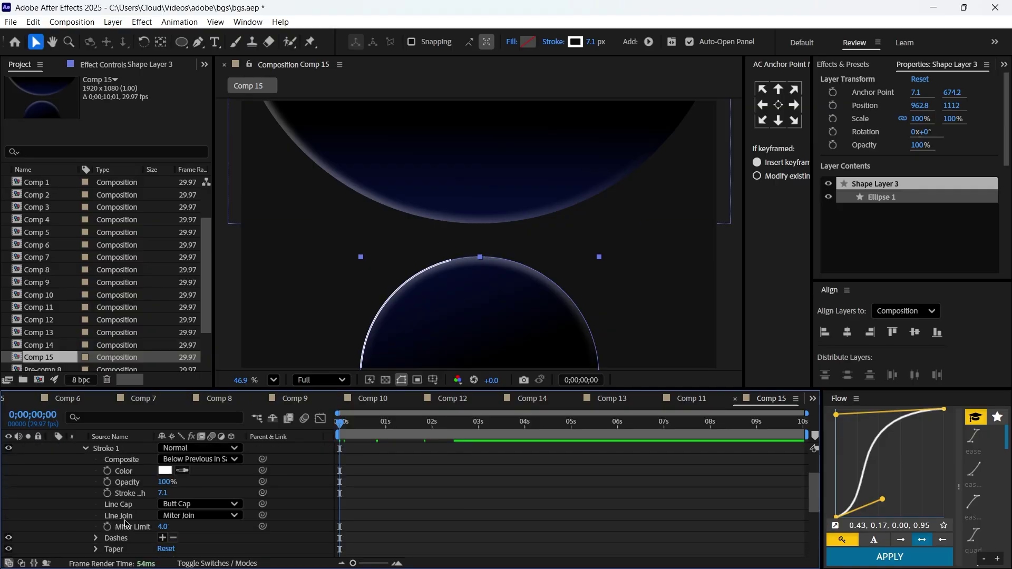
left_click(95, 549)
scroll(116, 527, "down", 3)
left_click(136, 495)
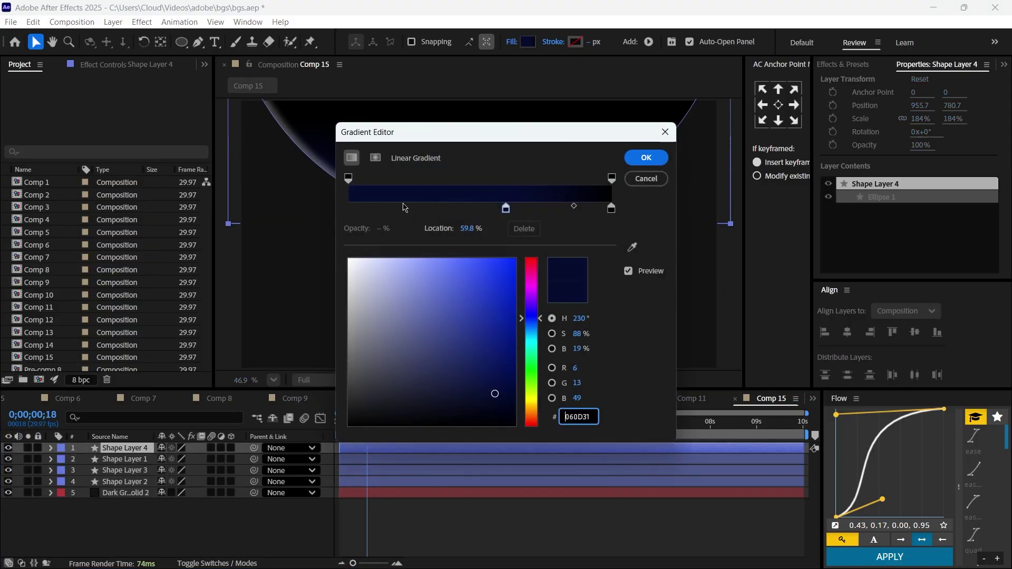
- Give the duplicate of the large circle's layer no fill and a solid white 20 px stroke
key("Escape")
left_click(460, 256)
left_click(522, 328)
left_click(222, 513)
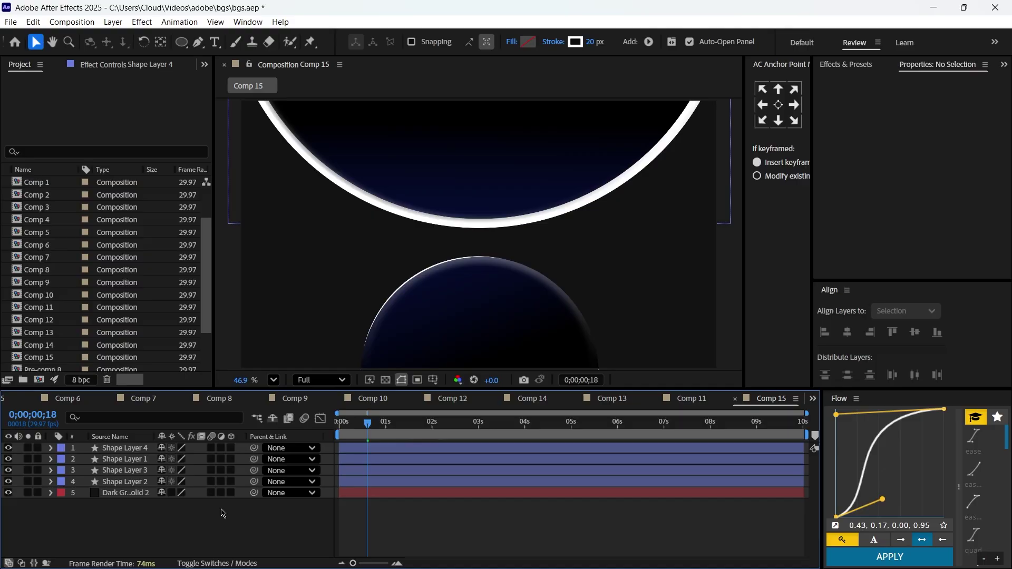
- Add Trim Paths to the large circle's stroked copy and trim it to a tapered arc along the lower-left edge
left_click(51, 449)
left_click(239, 459)
left_click(260, 383)
scroll(165, 495, "down", 5)
left_click_drag(367, 424, 322, 426)
mouse_move(170, 507)
left_mouse_down()
mouse_move(147, 510)
mouse_move(203, 511)
mouse_move(176, 518)
left_mouse_up()
left_click(444, 509)
- Add an adjustment layer above the circles and apply the Tritone effect to it
right_click(242, 529)
mouse_move(338, 374)
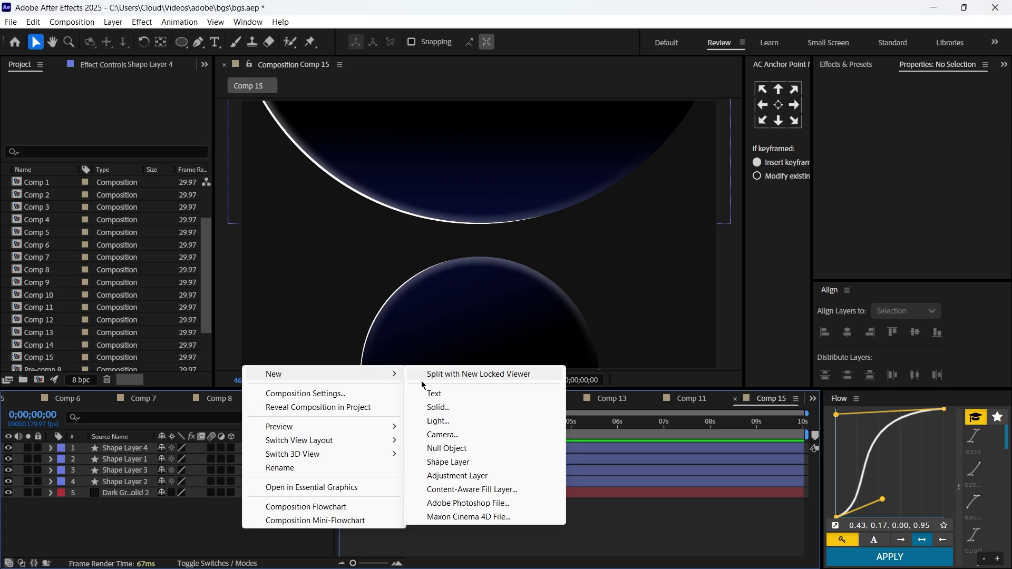
left_click(464, 476)
key("ctrl+space")
type("tei")
key("BackSpace")
key("BackSpace")
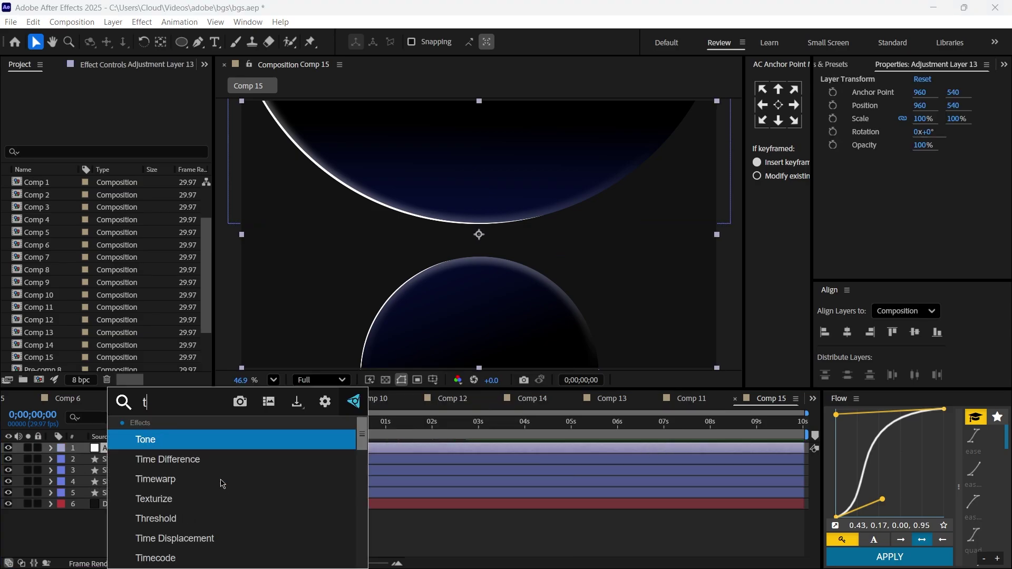
type("rit")
key("Return")
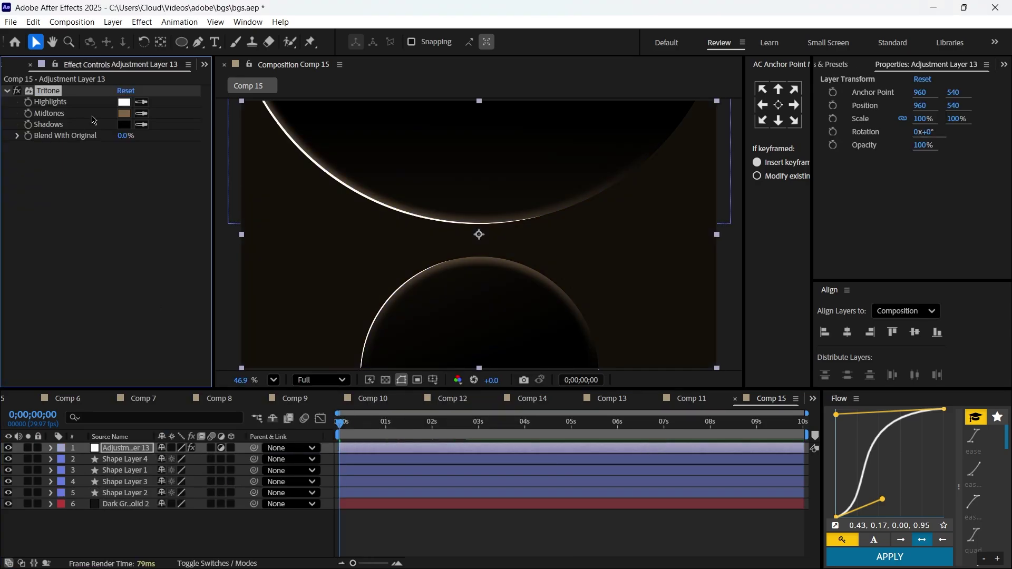
- Change the Midtones colour of the Tritone effect to a saturated medium blue
left_click(123, 115)
left_click(530, 377)
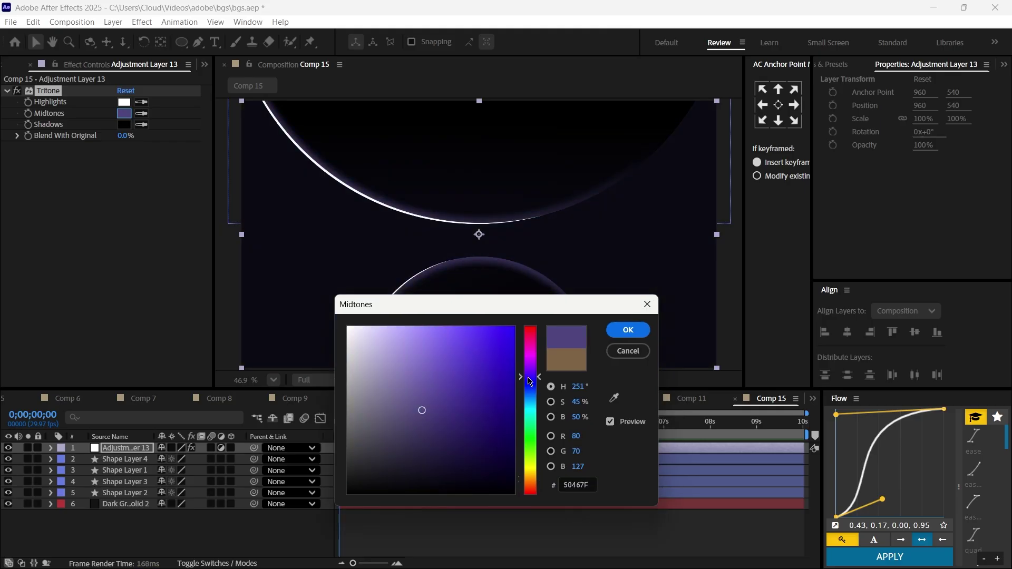
left_click(478, 355)
left_click_drag(479, 355, 526, 322)
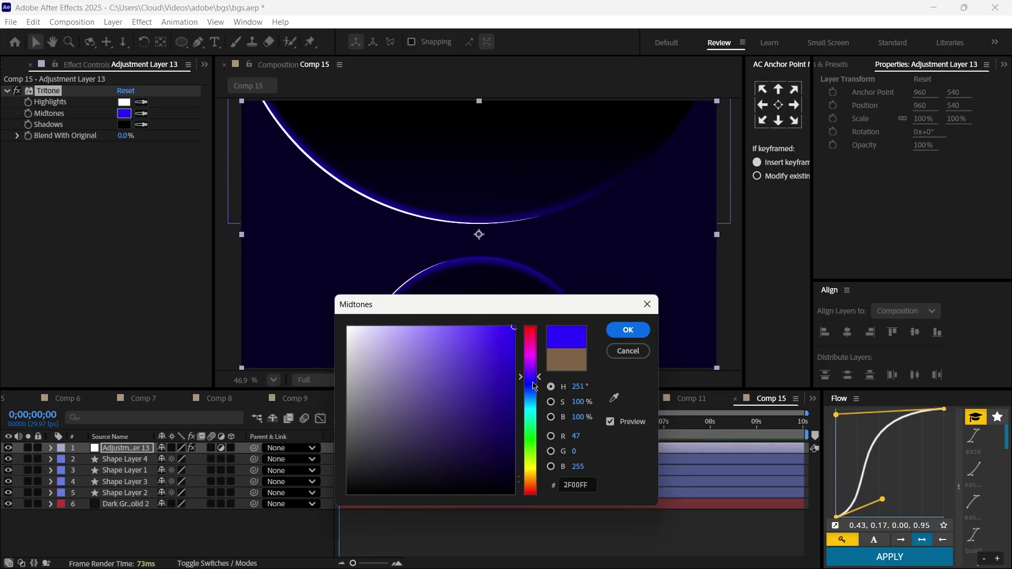
mouse_move(534, 387)
left_mouse_down()
mouse_move(533, 467)
mouse_move(532, 333)
mouse_move(533, 383)
mouse_move(555, 342)
mouse_move(550, 385)
left_mouse_up()
left_click(622, 330)
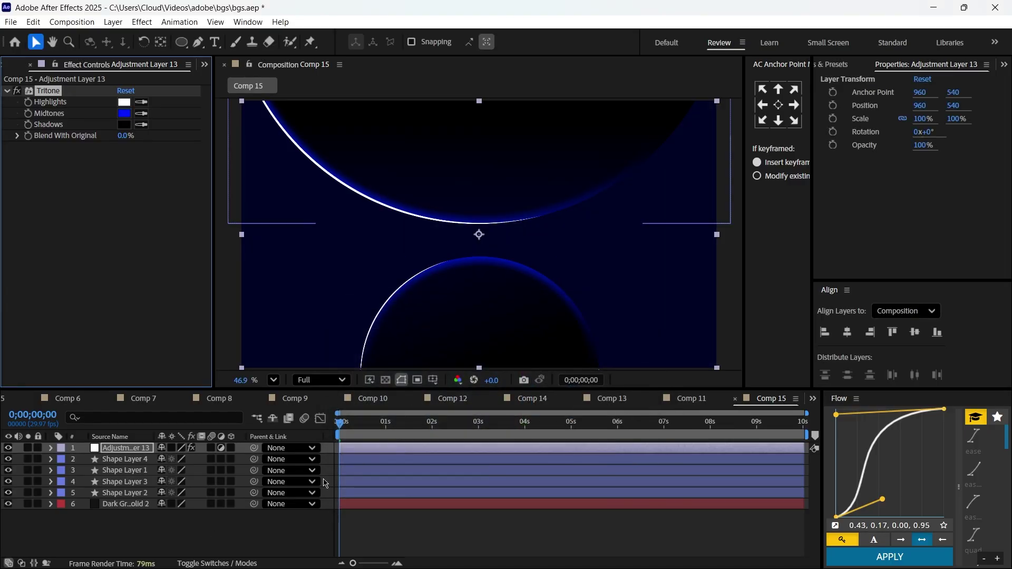
left_click(316, 533)
left_click_drag(545, 261, 544, 273)
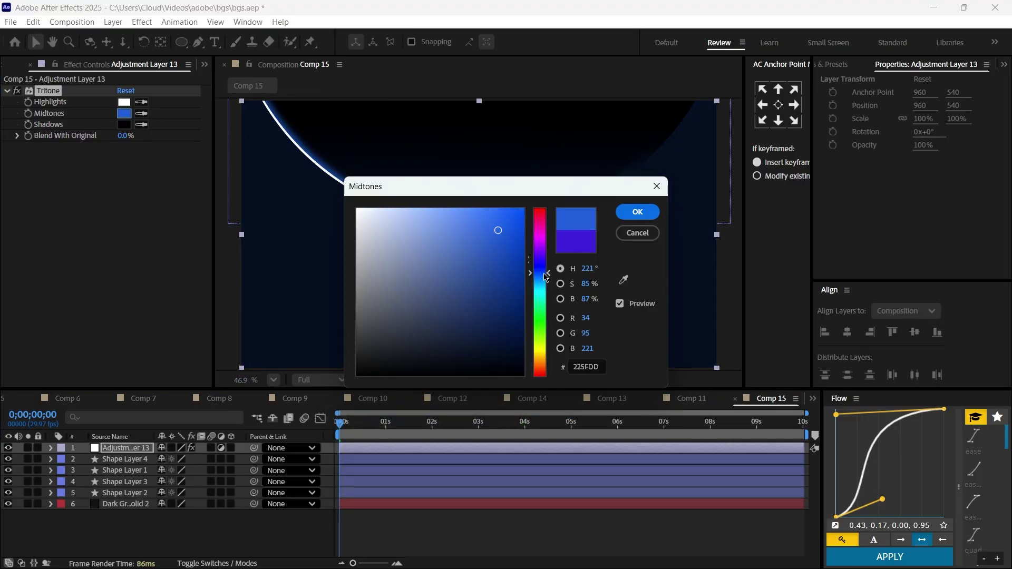
left_click(637, 213)
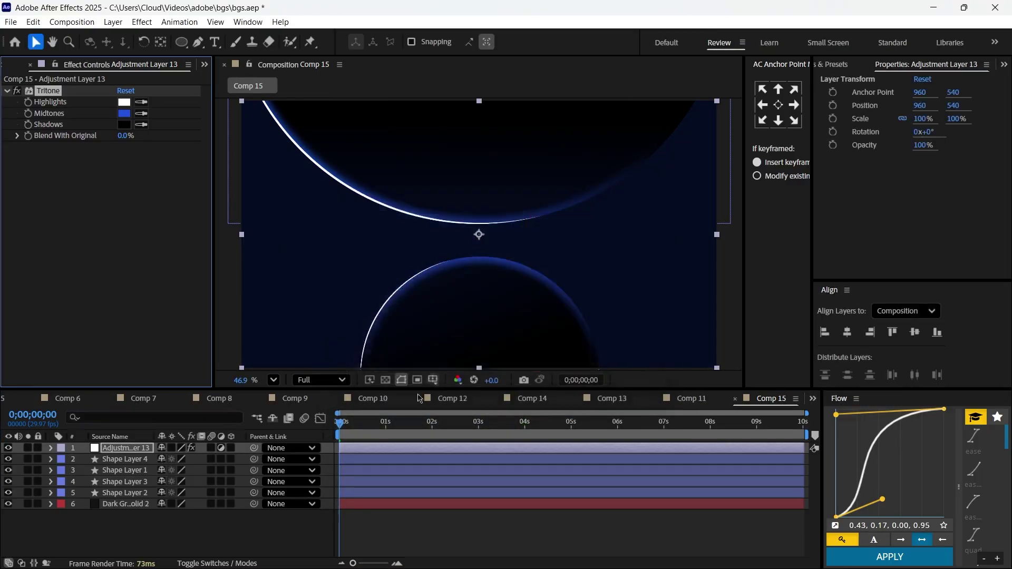
- Apply Gaussian Blur with Blurriness 26.6 to the smaller circle's stroke layer and copy it onto the large circle's stroke layer
left_click(125, 482)
key("ctrl+space")
type("gau")
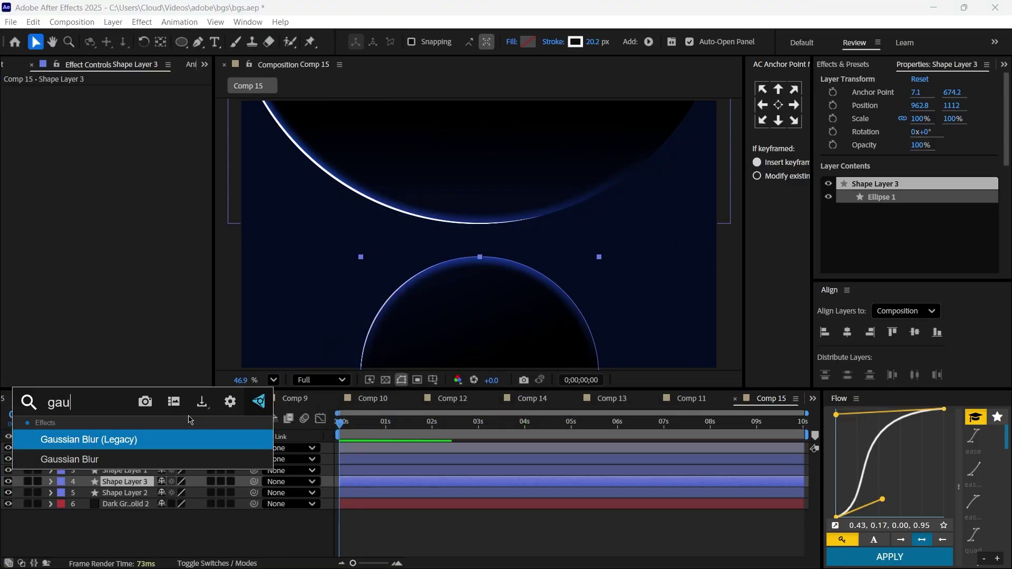
left_click(151, 466)
left_click(121, 212)
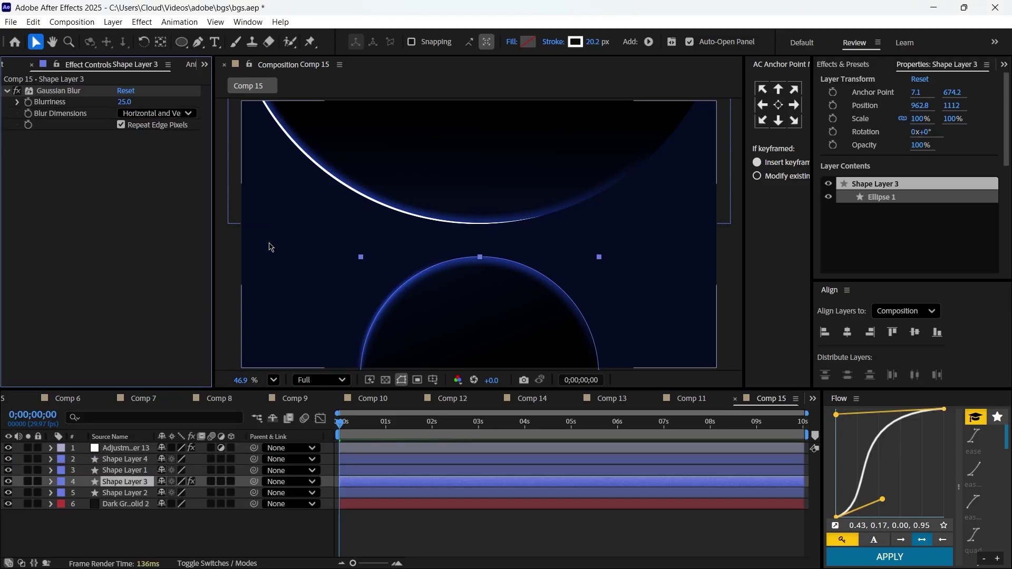
left_click_drag(126, 100, 138, 100)
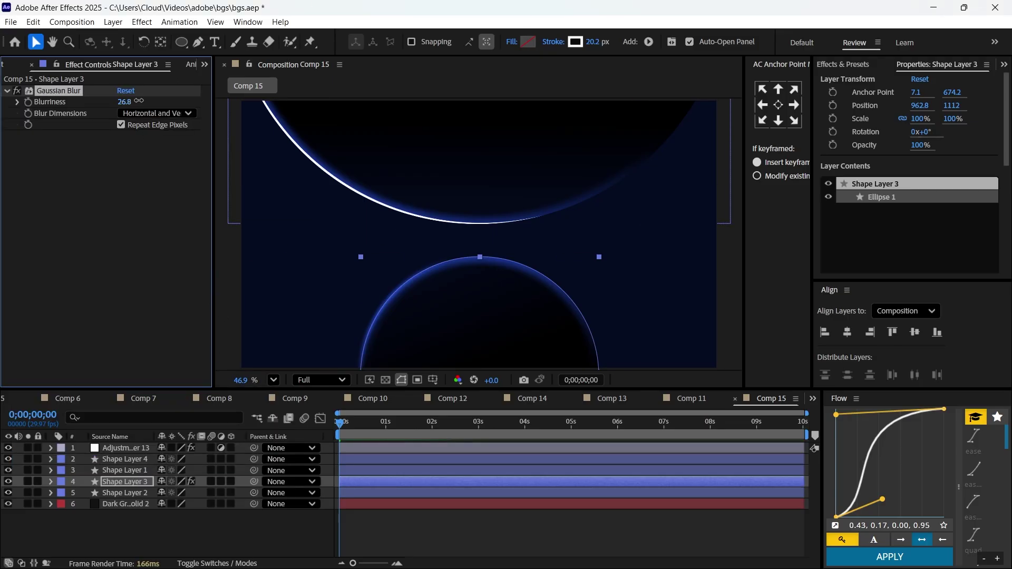
key("ctrl+v")
left_click(171, 531)
- Apply the Deep Glow 2 effect to the smaller circle's stroke layer
left_click(141, 482)
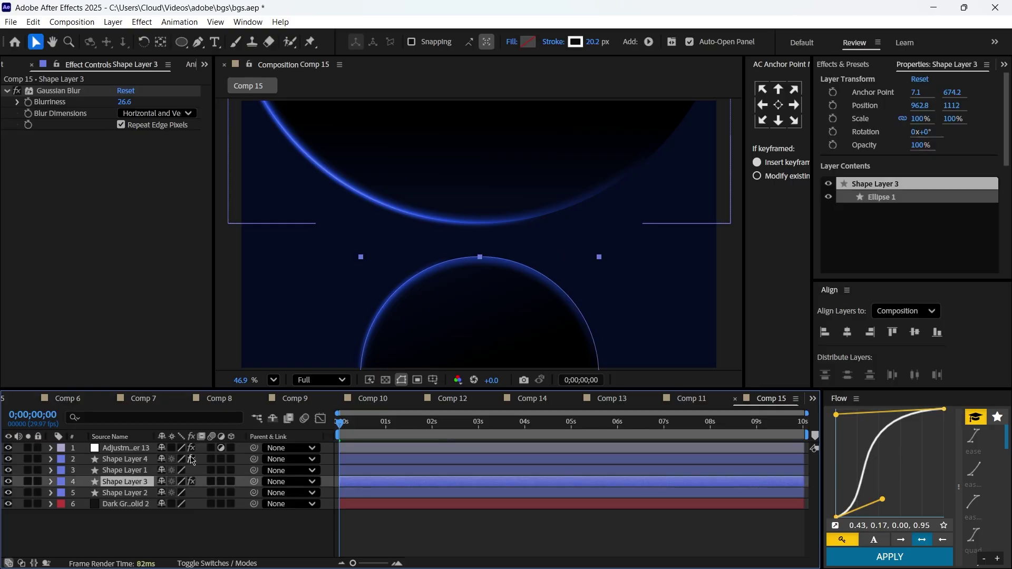
key("ctrl+space")
left_click(84, 443)
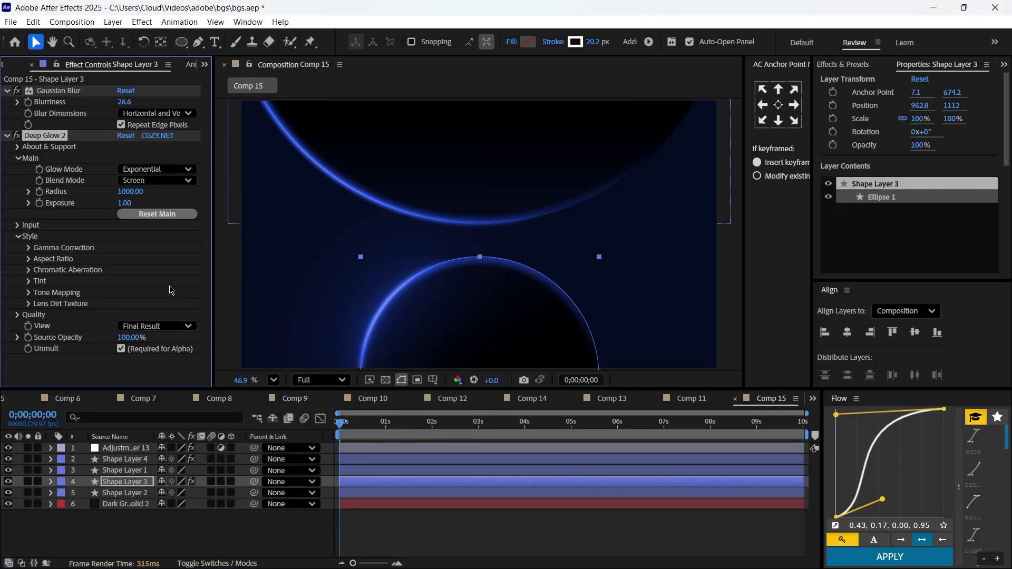
- Apply the Deep Glow 2 effect to the large circle's stroke layer and check the opening of the animation
left_click(120, 461)
key("ctrl+space")
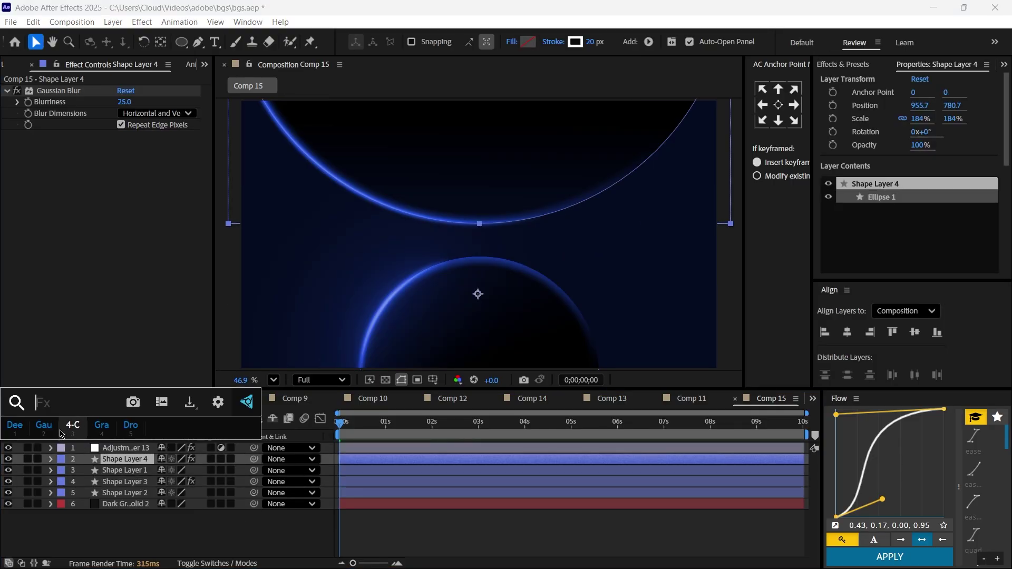
left_click(62, 429)
left_click(205, 526)
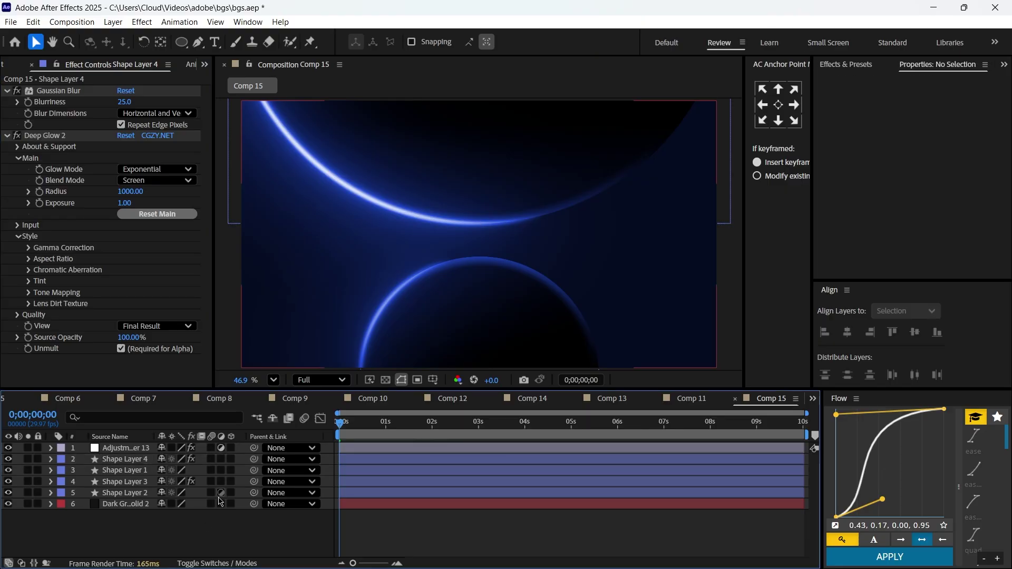
left_click(355, 422)
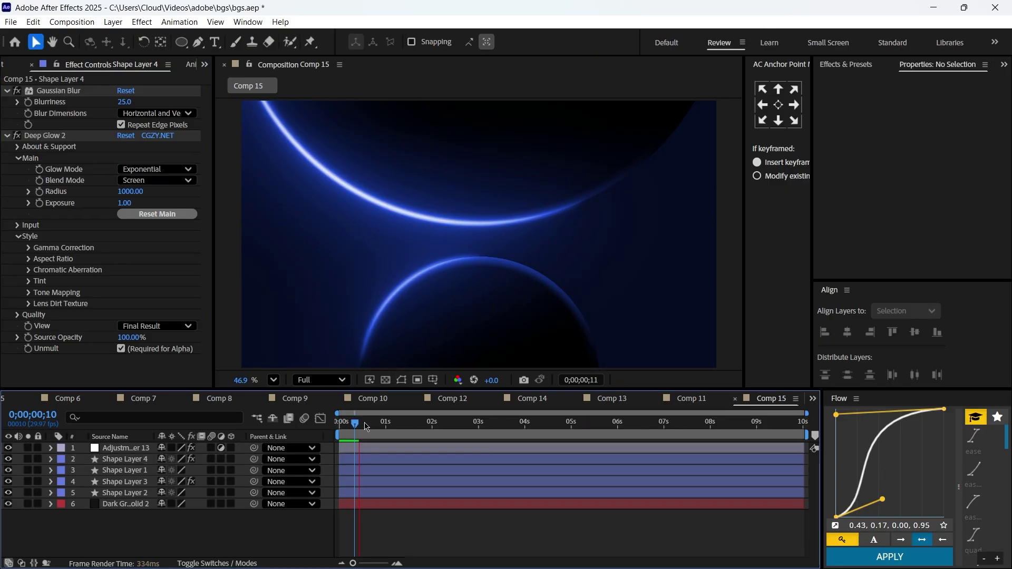
- Apply the Noise effect to the adjustment layer with Amount of Noise 10% and preview the animation
key("ctrl+space")
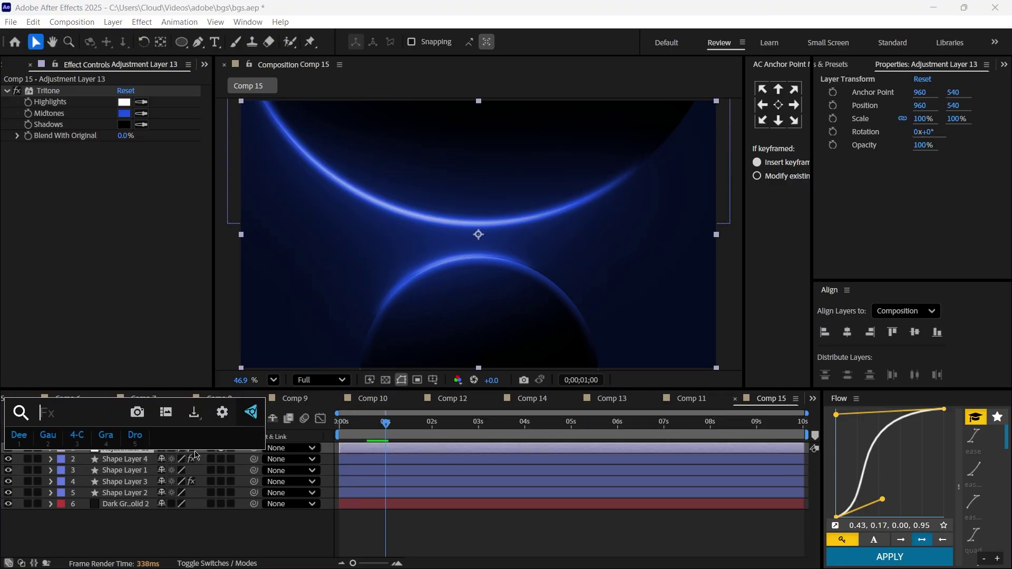
type("noi")
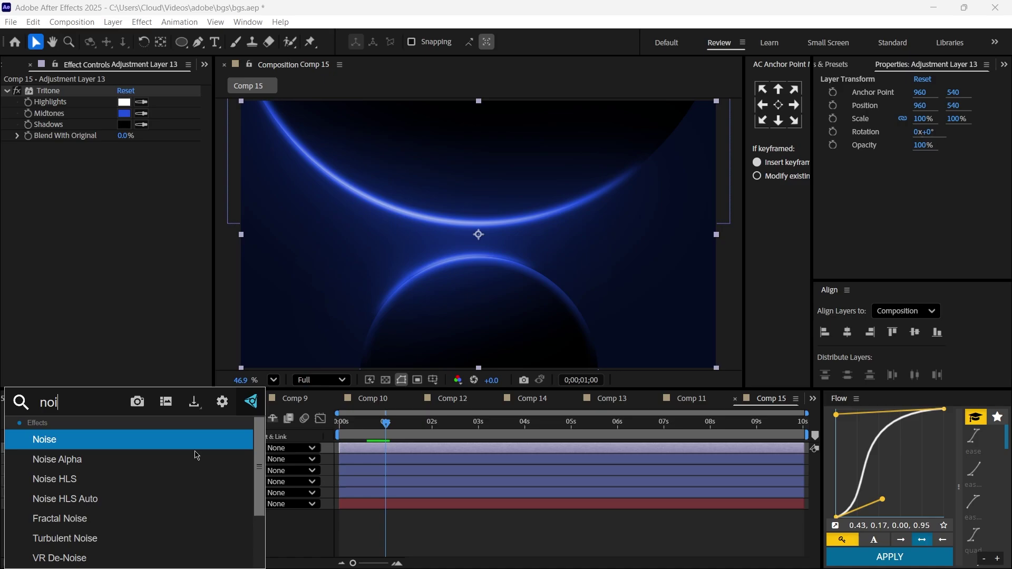
key("Return")
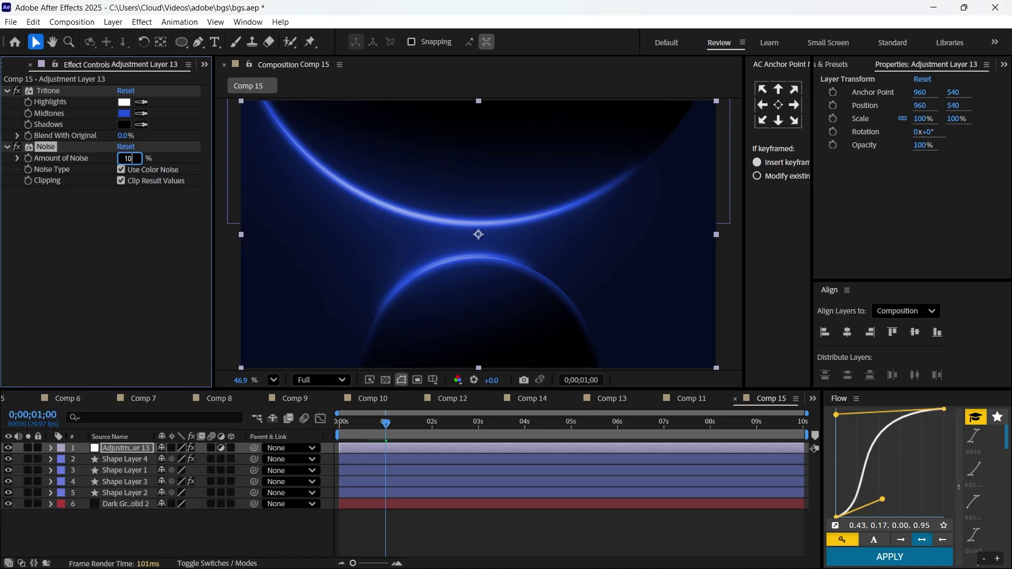
left_click(98, 284)
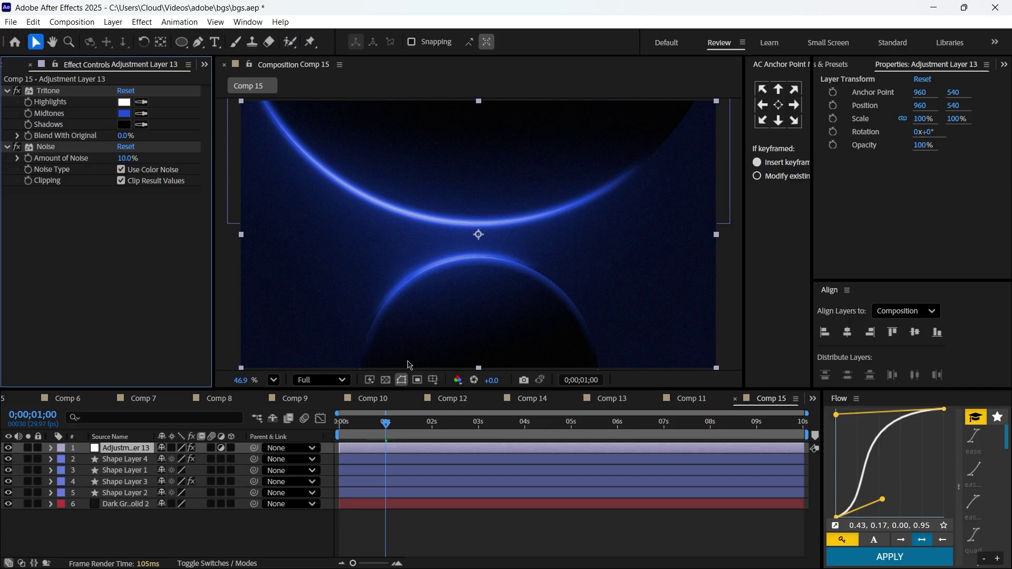
key("space")
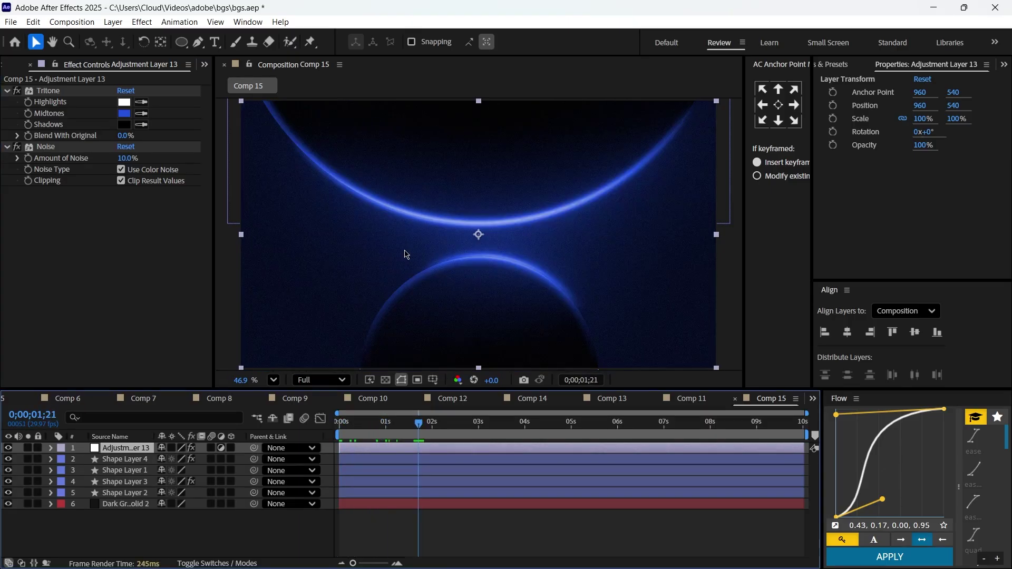
- Apply the Posterize effect to the adjustment layer and set its Level to 30
key("ctrl+space")
type("pos")
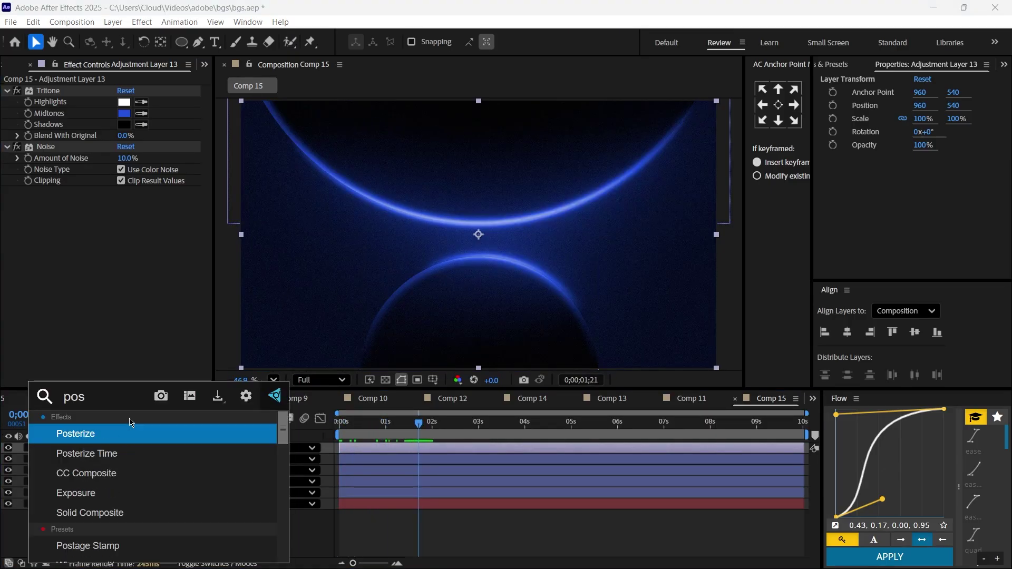
key("Return")
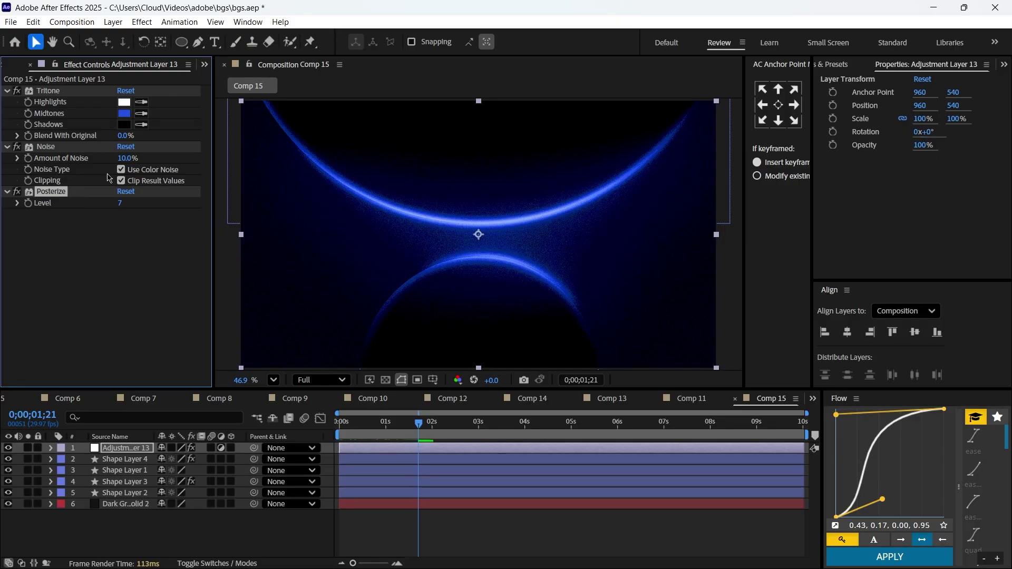
left_click_drag(120, 204, 120, 210)
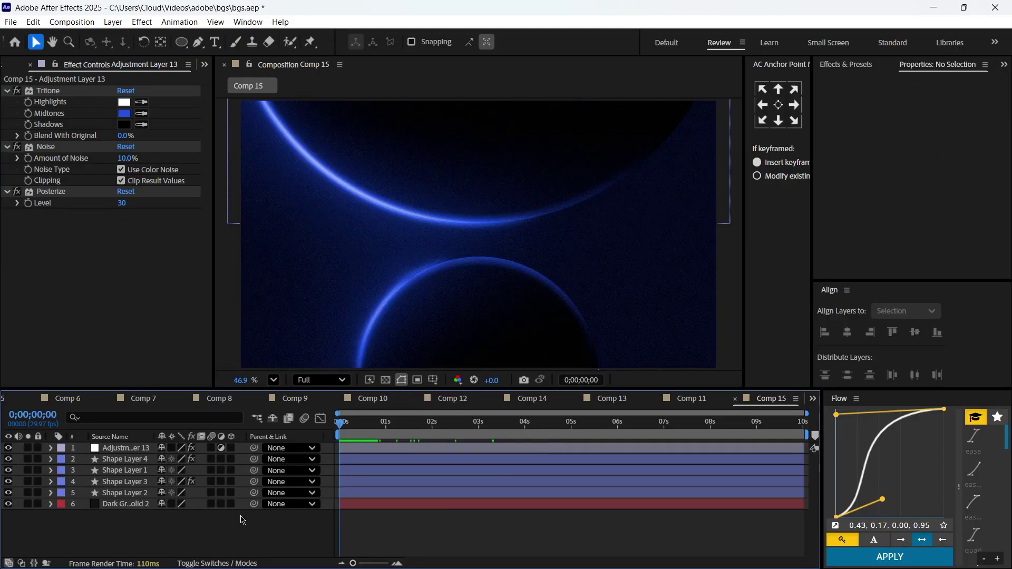
- Add a white (FFFFFF) solid of 1920 x 1080 px above the other layers in Comp 15
right_click(240, 519)
mouse_move(342, 363)
left_click(459, 396)
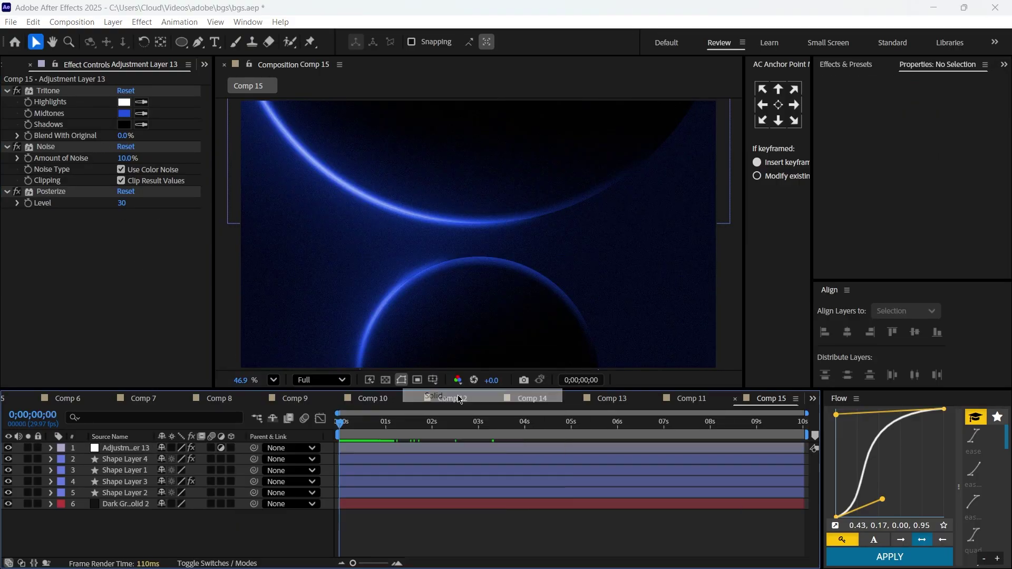
left_click(496, 384)
type("FFFFFF")
left_click(637, 210)
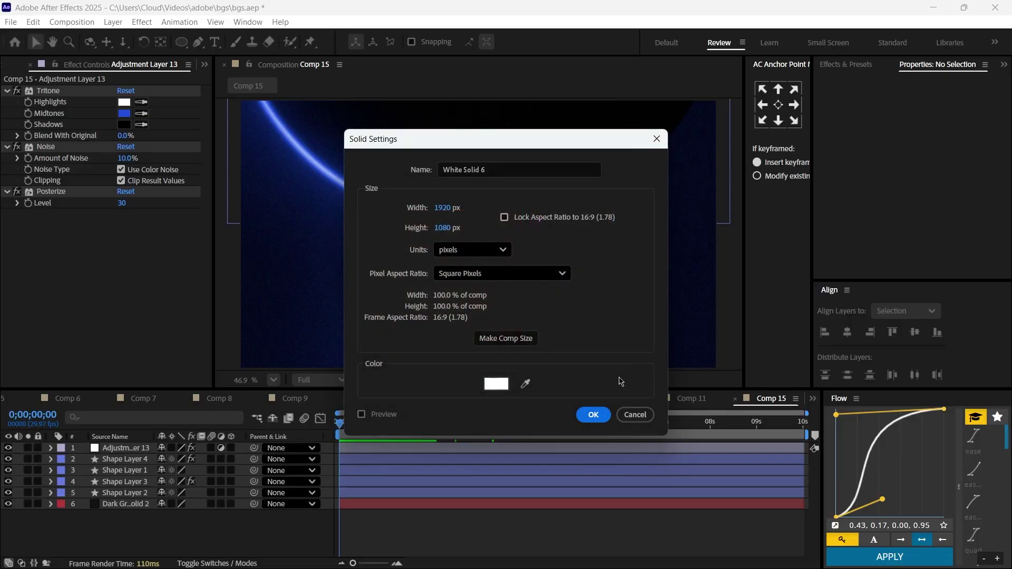
left_click(593, 415)
- Apply CC Ball Action to the white solid with Grid Spacing 11 and Ball Size 5.0
key("ctrl+space")
type("cc")
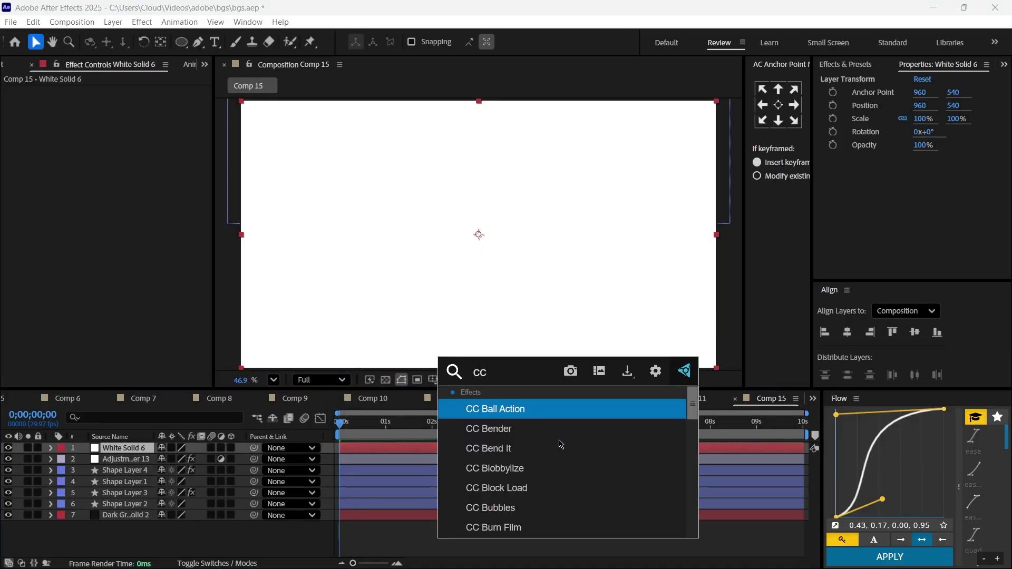
type(" ba")
key("Return")
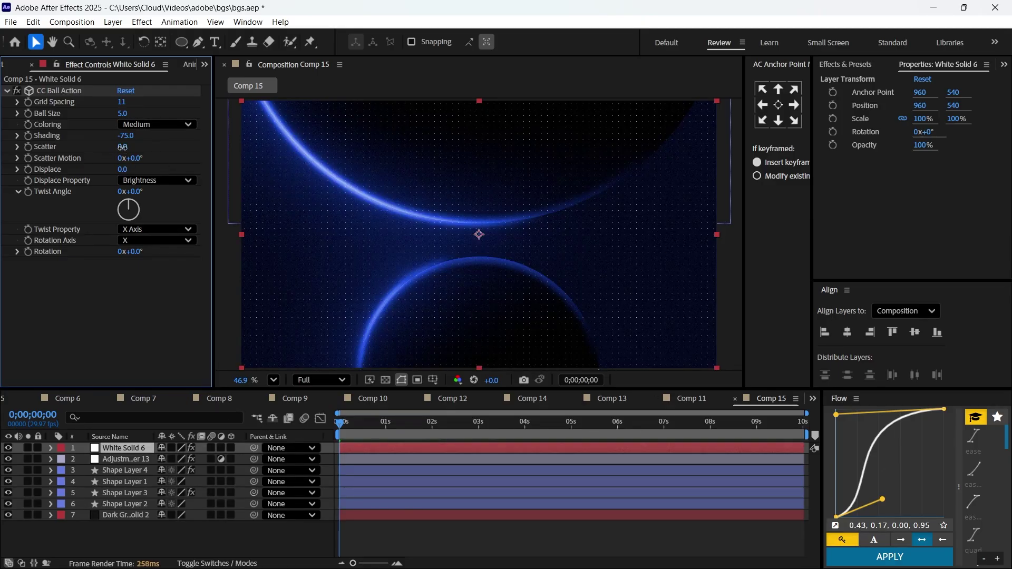
- Set the CC Ball Action Scatter to 36 and drive its Scatter Motion with a time expression
left_click_drag(123, 147, 139, 151)
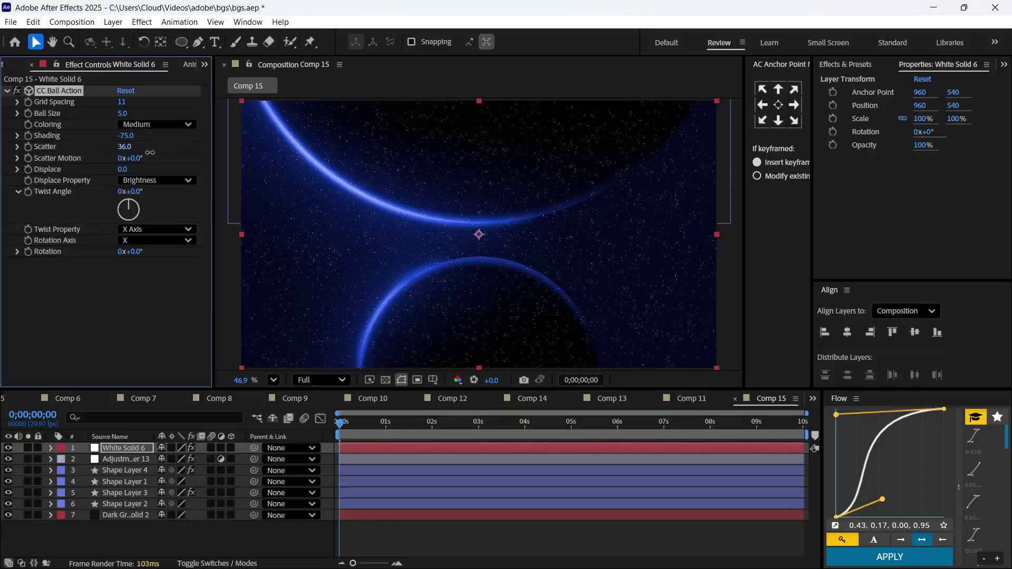
left_click(29, 160, "alt")
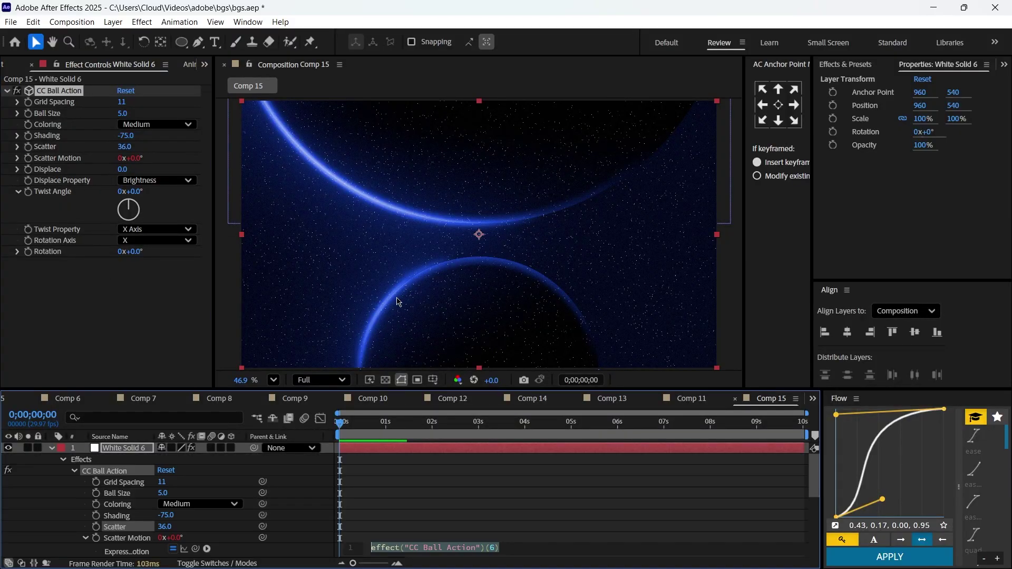
type("time")
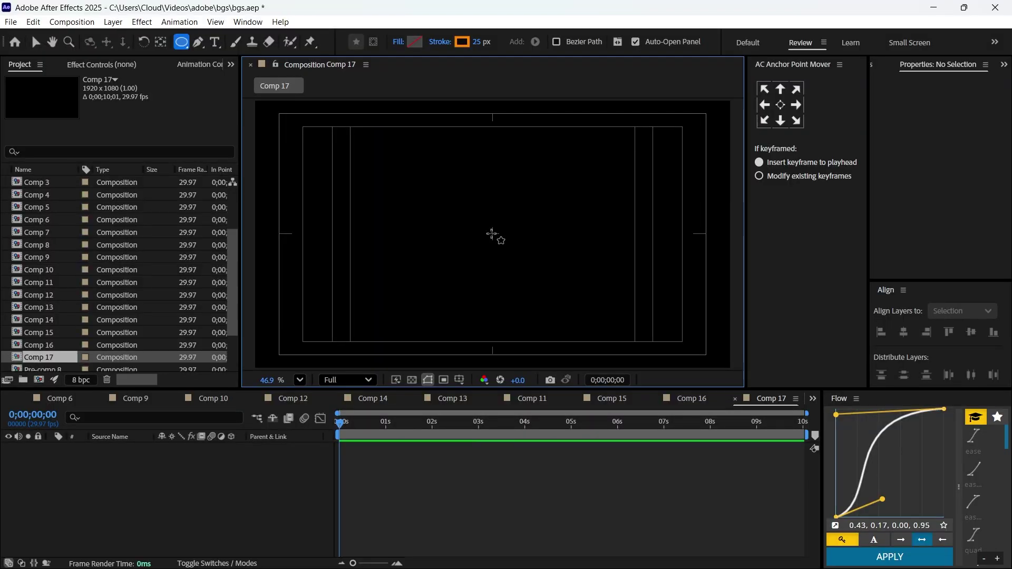
- Draw a circle centred in Comp 17 with no fill and a white 25 px stroke
left_click_drag(492, 234, 583, 284)
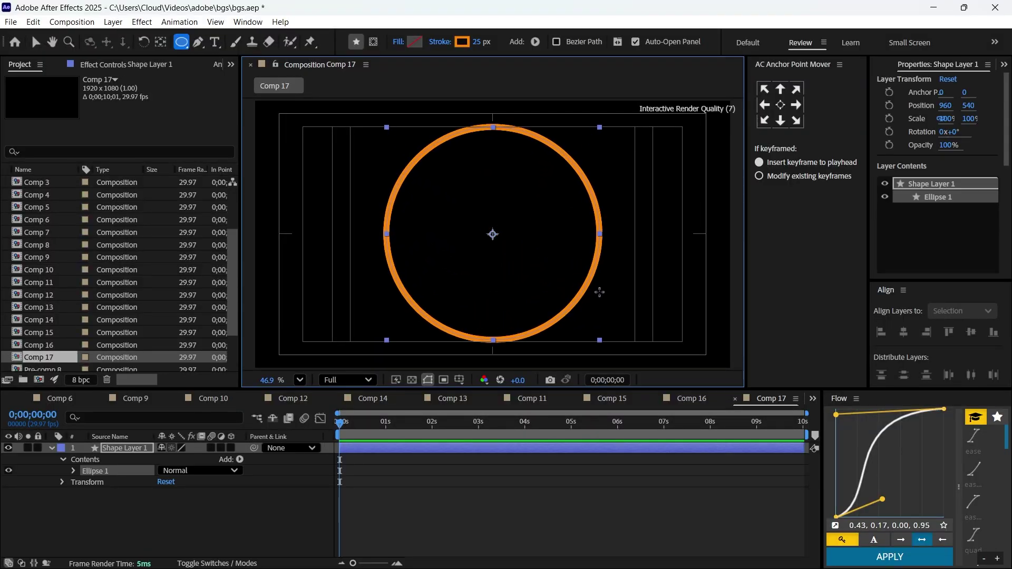
key("v")
left_click(599, 293)
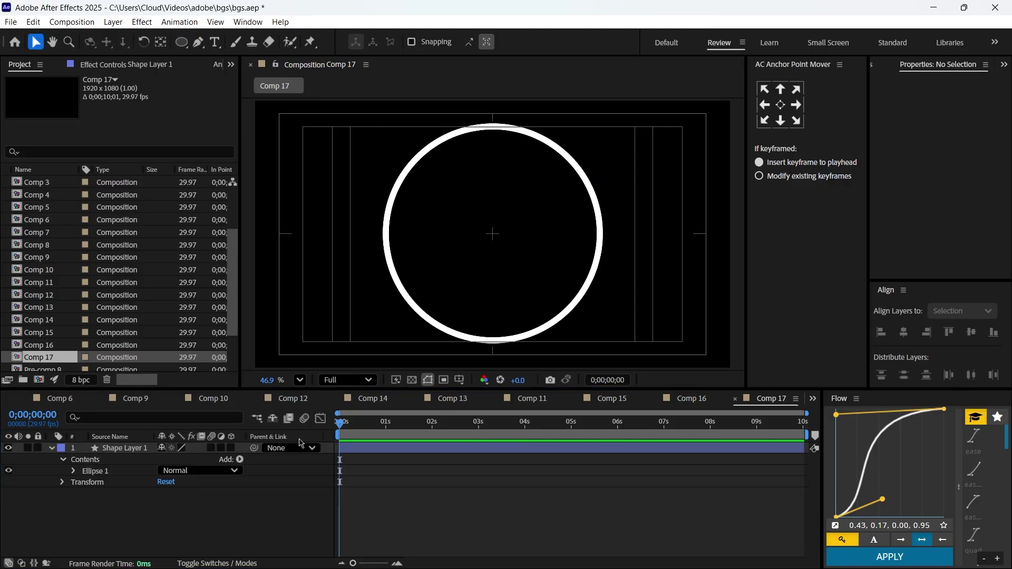
- Make the circle's shape layer 3D and keep the composition on the Advanced 3D renderer
left_click(230, 449)
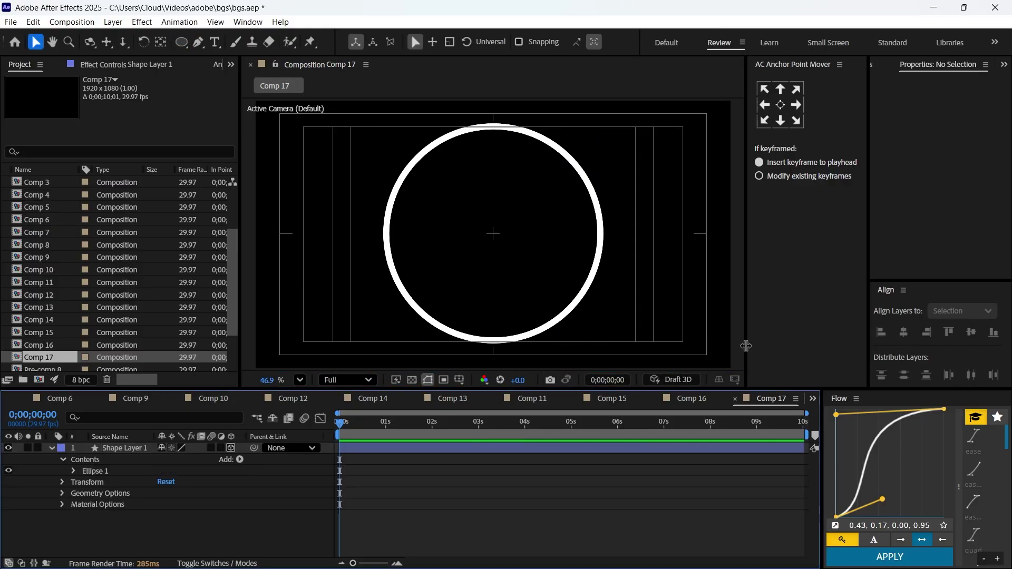
left_click_drag(744, 350, 809, 350)
left_click(775, 380)
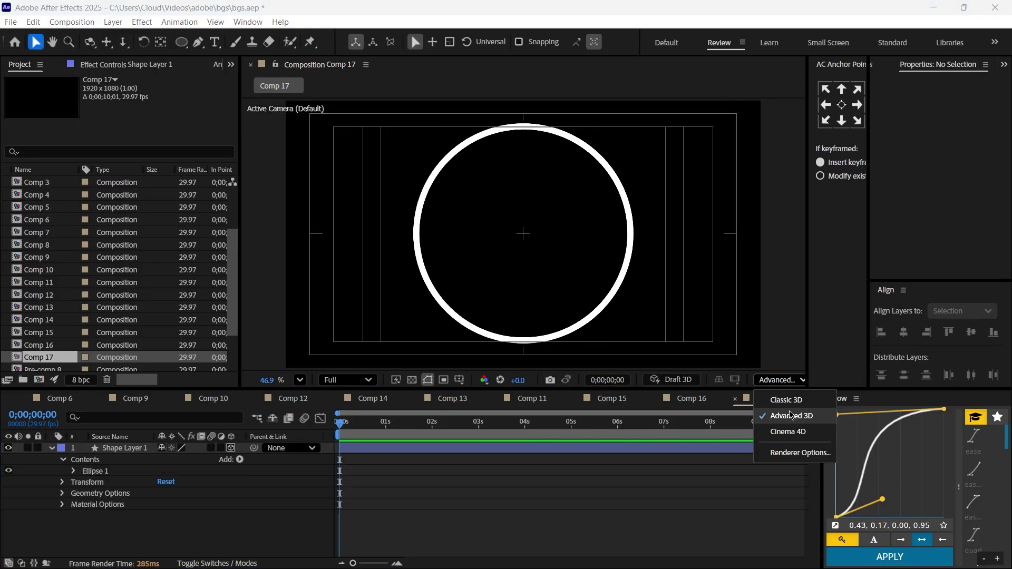
left_click(280, 533)
left_click(508, 272)
- Add a two-node camera with the 50mm preset to the composition
right_click(245, 473)
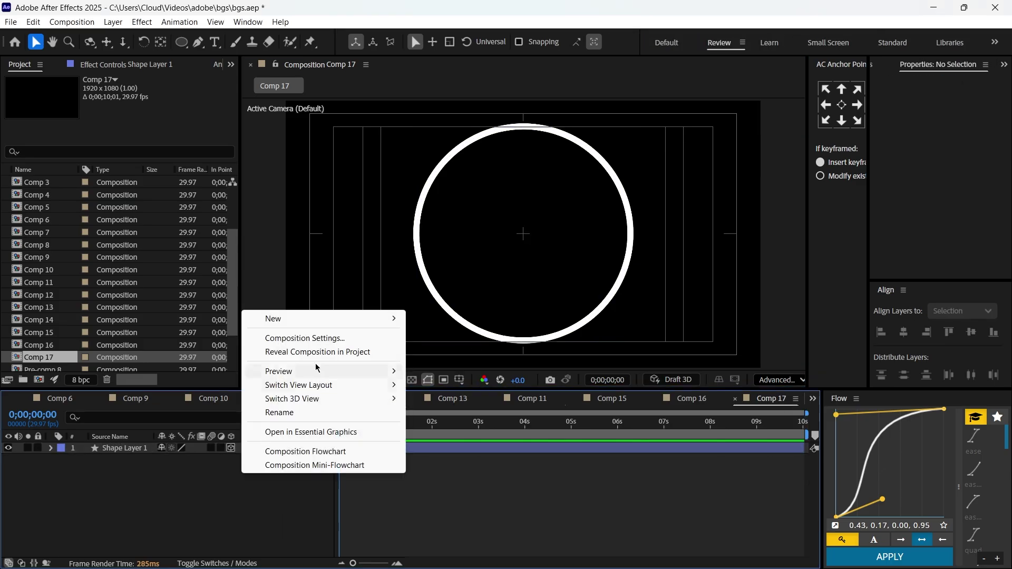
mouse_move(295, 318)
left_click(465, 380)
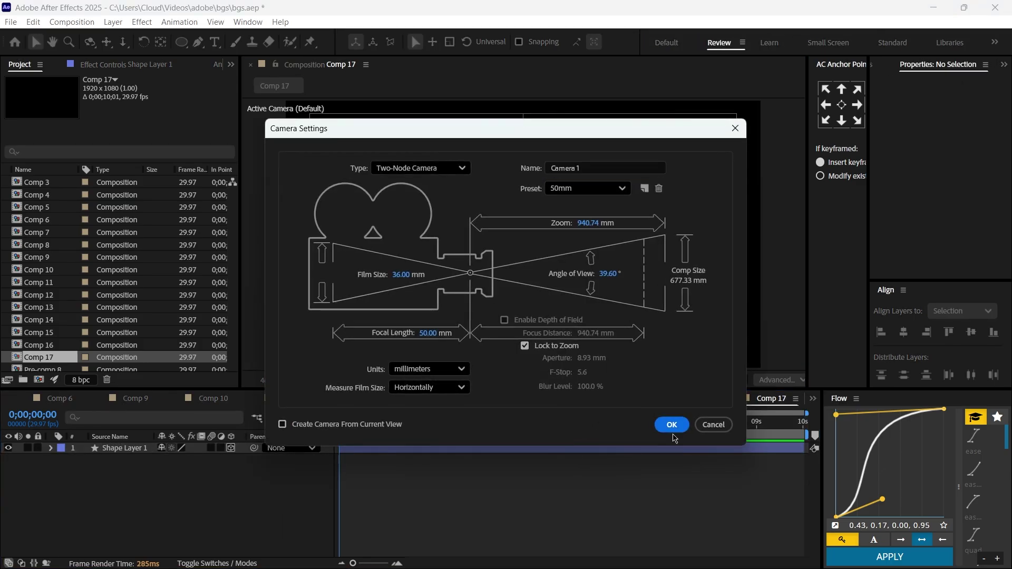
left_click(672, 425)
- Extrude the circle's shape layer by setting its Extrusion Depth to about 80.6 in the geometry options
left_click(51, 460)
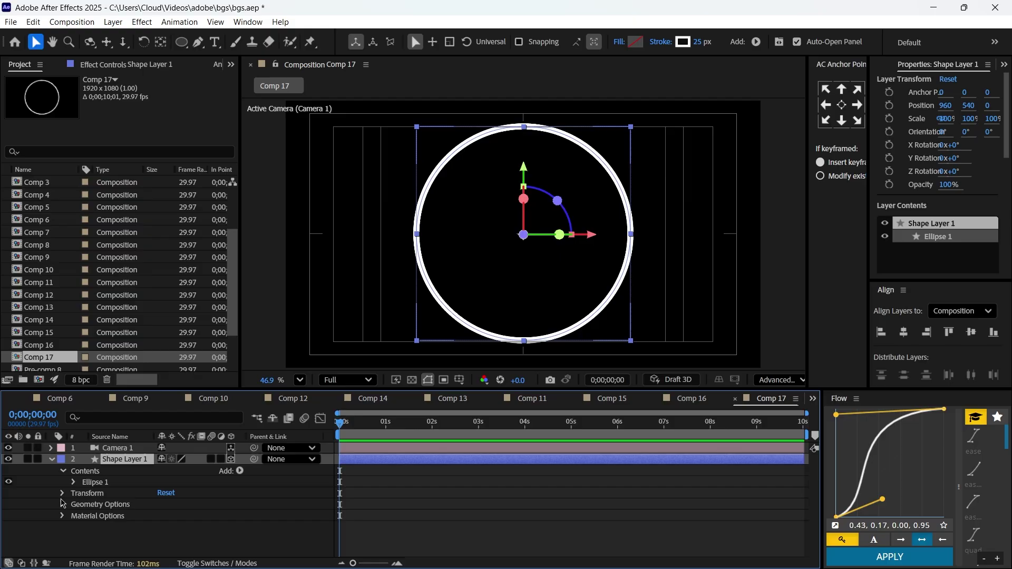
left_click(62, 505)
scroll(180, 523, "down", 1)
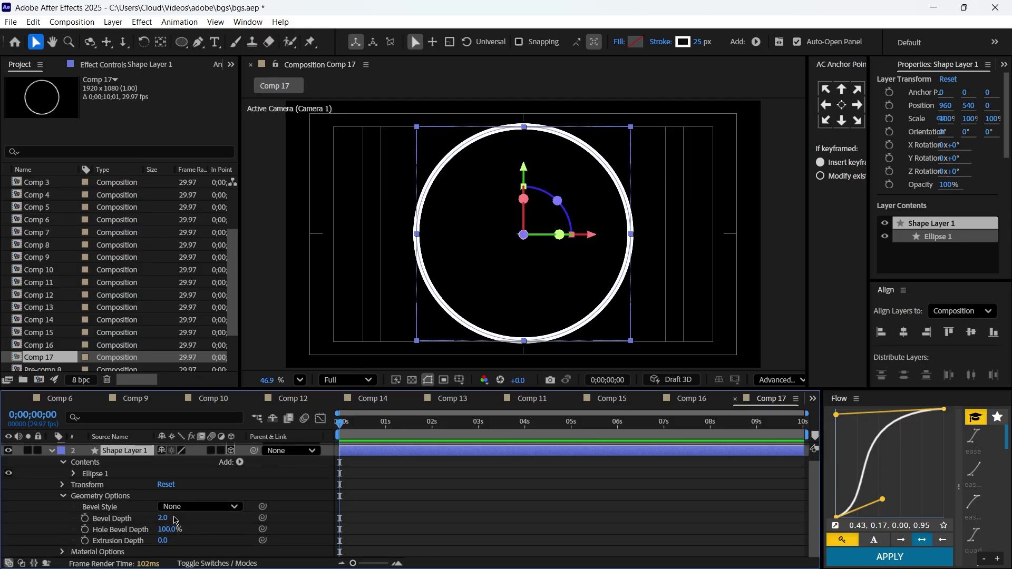
left_click_drag(162, 540, 218, 539)
- Orbit the camera vertically around the extruded ring so that its inner and outer walls come into view
left_click(90, 42)
left_click_drag(521, 253, 527, 218)
key("ctrl+z")
left_click_drag(532, 249, 533, 224)
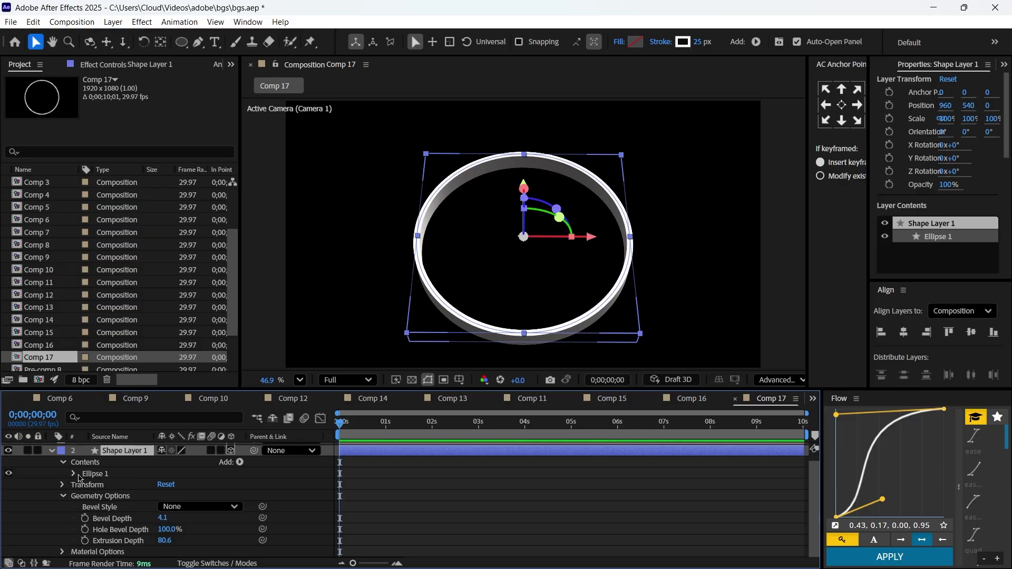
- Add dashes to the ring's stroke and set the Dash length to 257
left_click(72, 475)
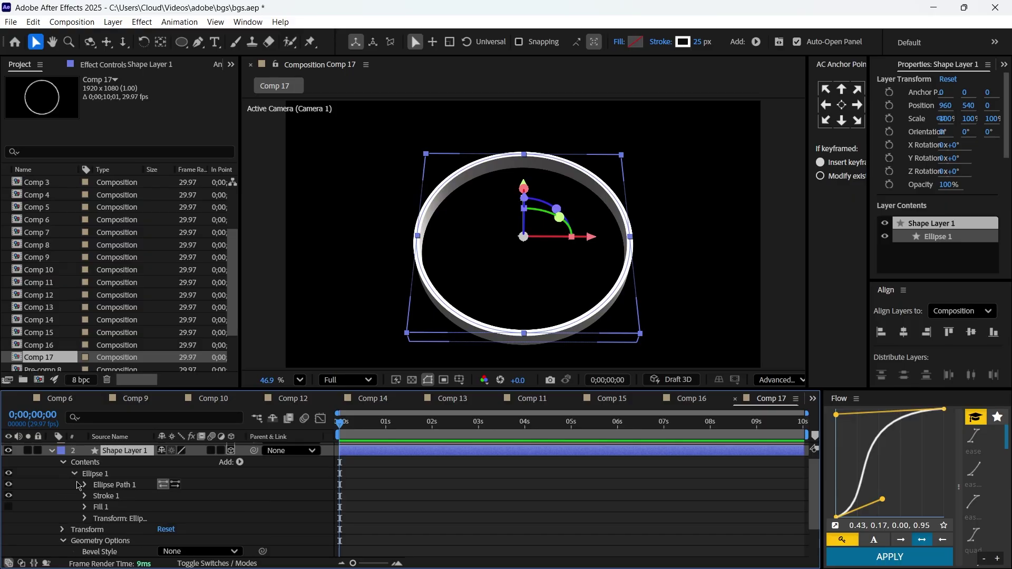
left_click(90, 497)
left_click(86, 497)
scroll(153, 500, "down", 2)
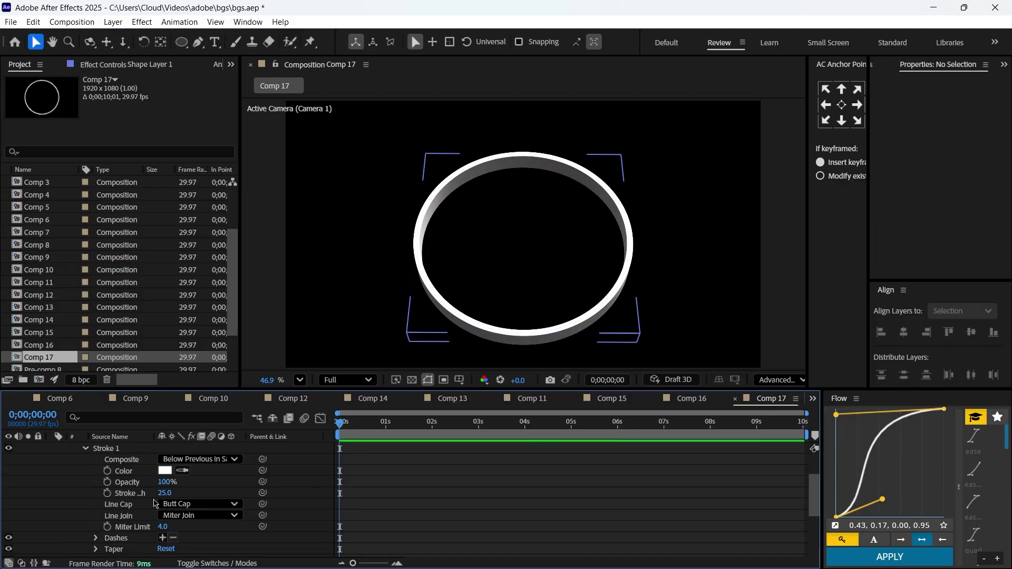
left_click(162, 538)
scroll(157, 532, "down", 1)
left_click_drag(166, 526, 323, 523)
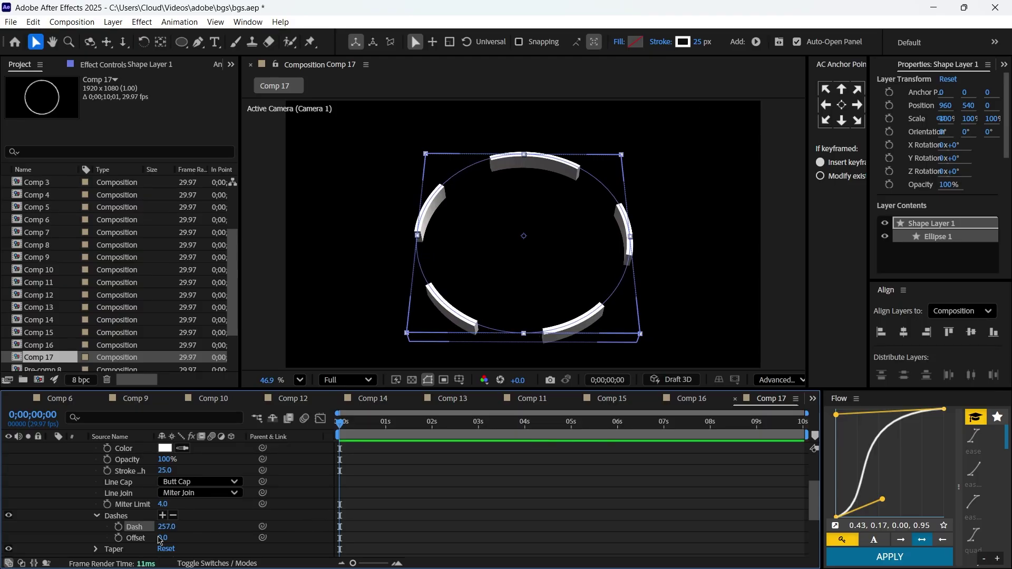
- Set the ring stroke's Line Join to Round Join and its Line Cap to Round Cap
left_click(196, 493)
left_click(213, 521)
left_click(196, 482)
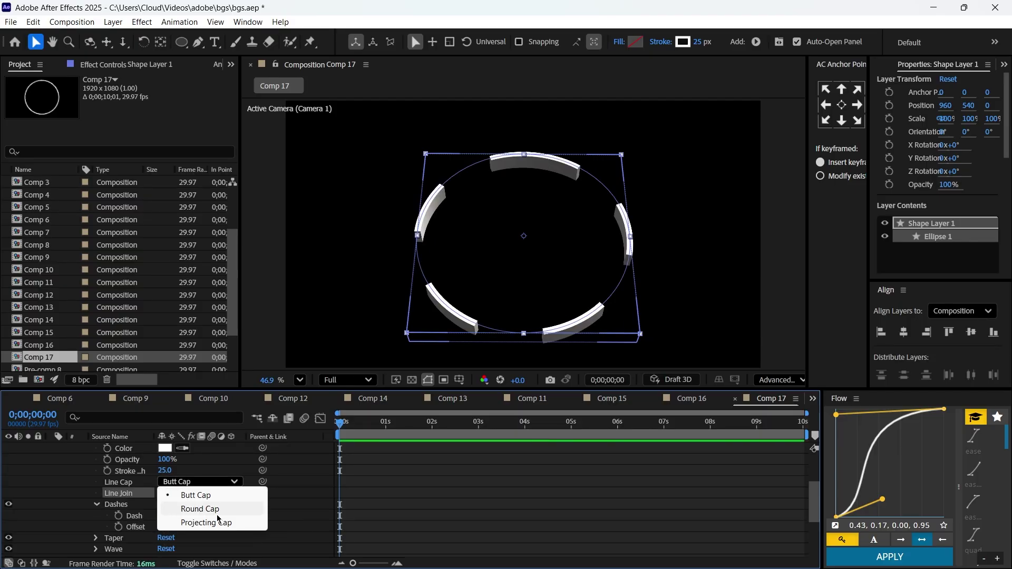
left_click(200, 508)
- Add a gap to the ring stroke's dashes and set Dash to 404 and Gap to 99
left_click(384, 333)
left_click(162, 505)
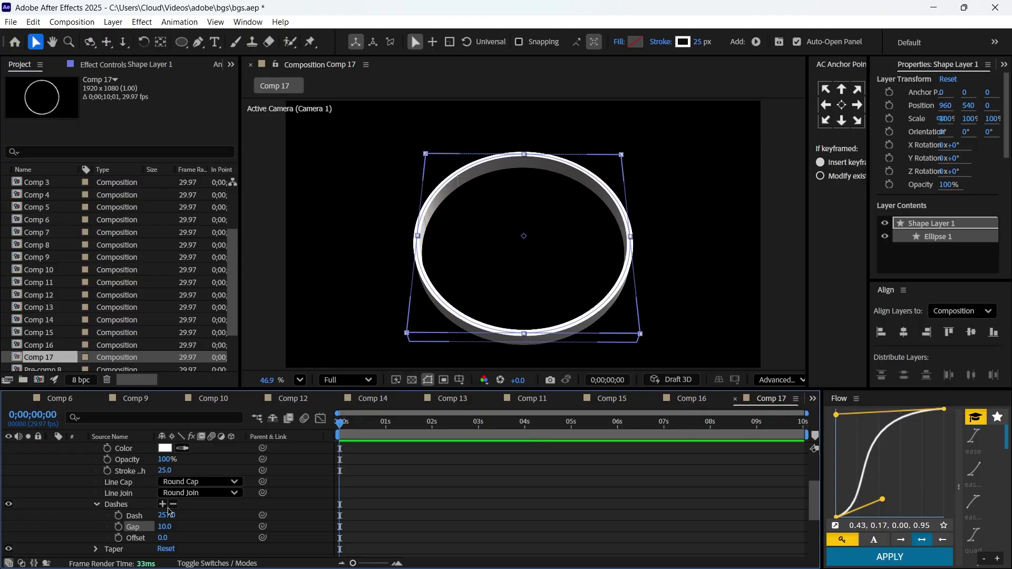
left_click_drag(206, 530, 215, 530)
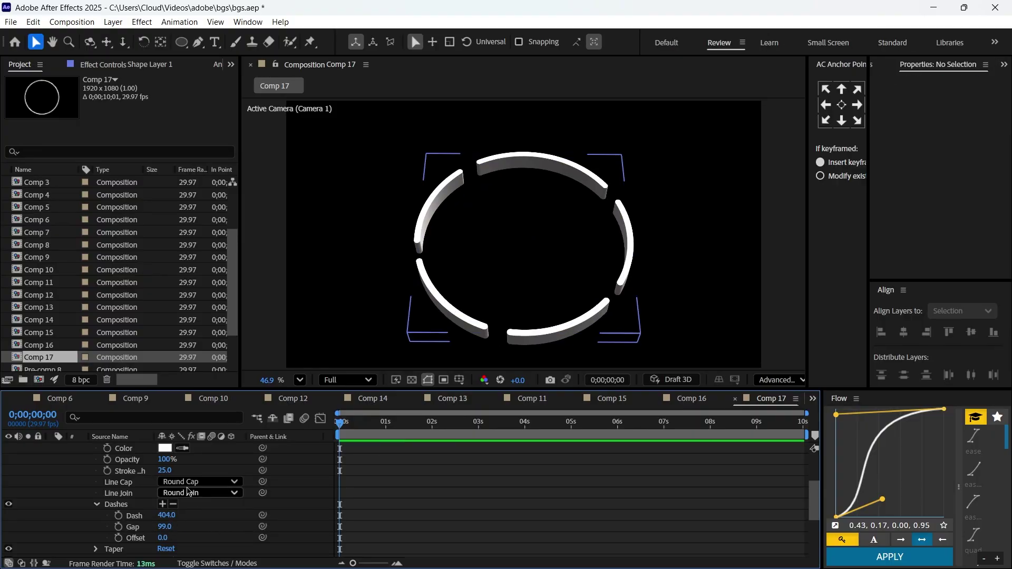
- Add Trim Paths to the contents of the ring's shape layer
scroll(338, 456, "up", 5)
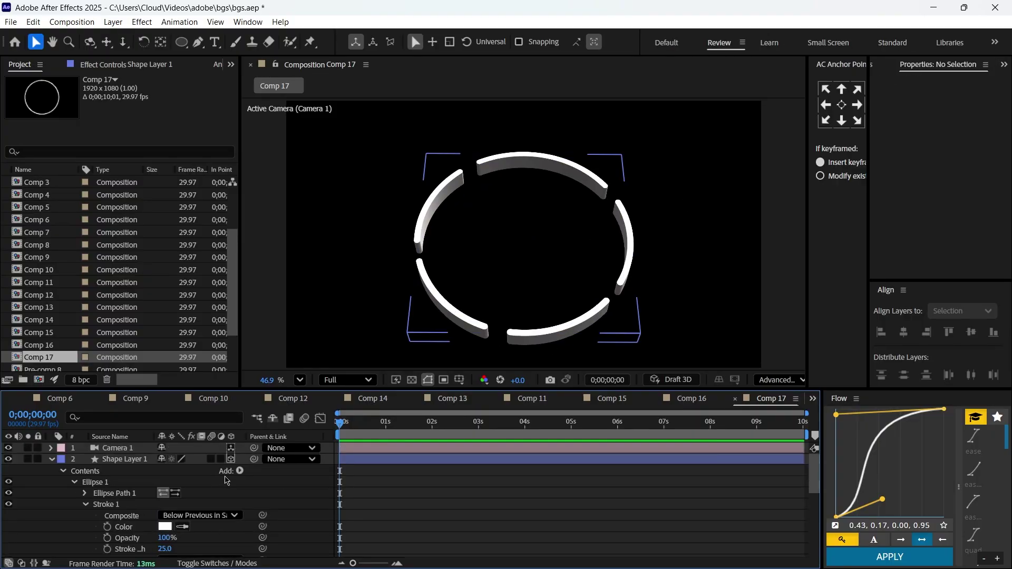
left_click(242, 478)
left_click(248, 393)
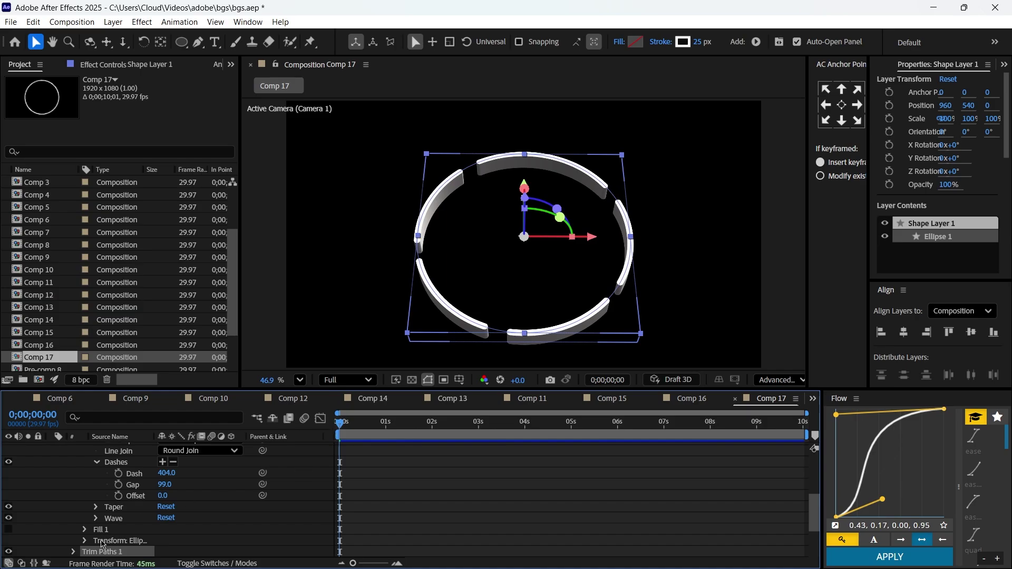
- Keyframe the Trim Paths End on the ring from 0% at the composition start to 100% just before one second, and preview it
left_click(73, 552)
scroll(159, 527, "down", 2)
left_click(96, 530)
left_click_drag(340, 529, 380, 530)
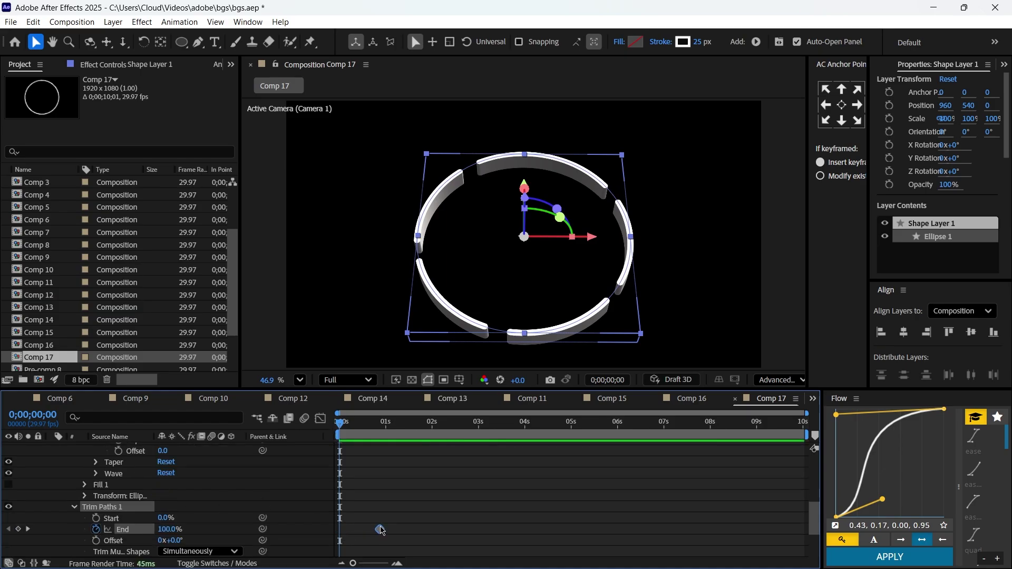
left_click_drag(168, 530, 111, 530)
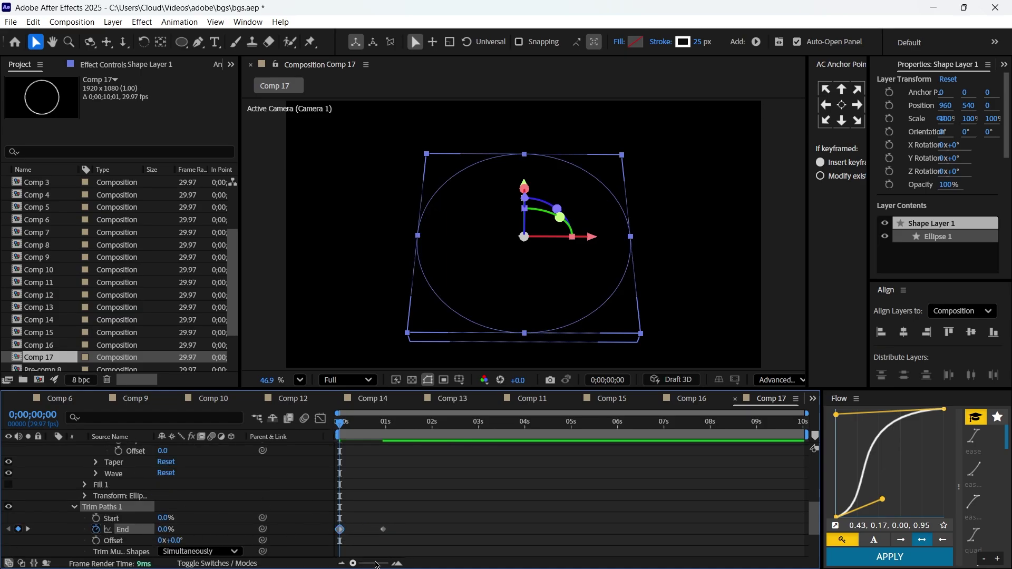
left_click_drag(353, 564, 372, 565)
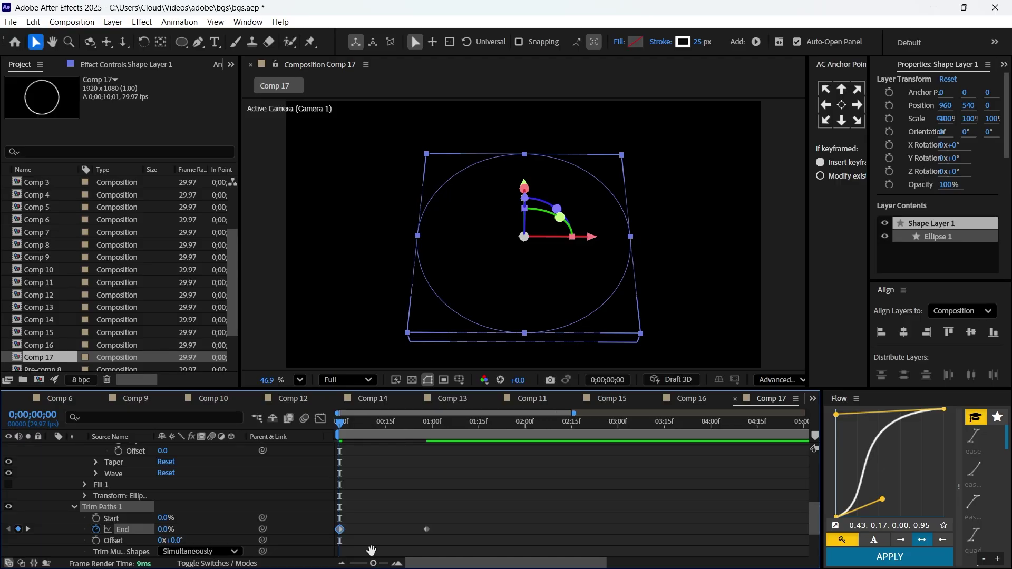
key("space")
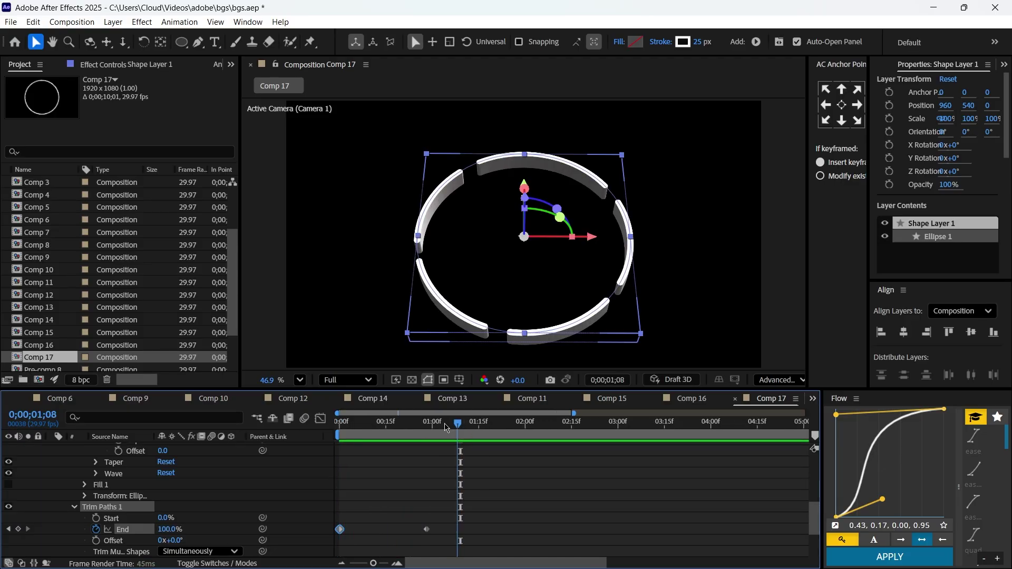
key("space")
- Duplicate the ring's shape layer and set the copy's ellipse path size to 737.9 to make a smaller inner ring
scroll(211, 475, "up", 5)
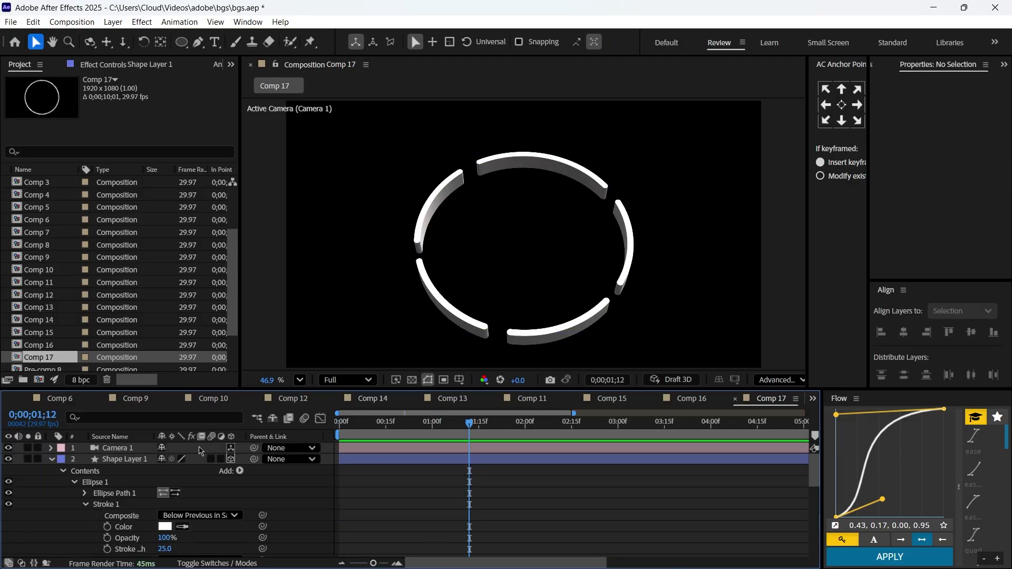
left_click(137, 459)
key("ctrl+d")
left_click(52, 460)
left_click(63, 471)
left_click(74, 482)
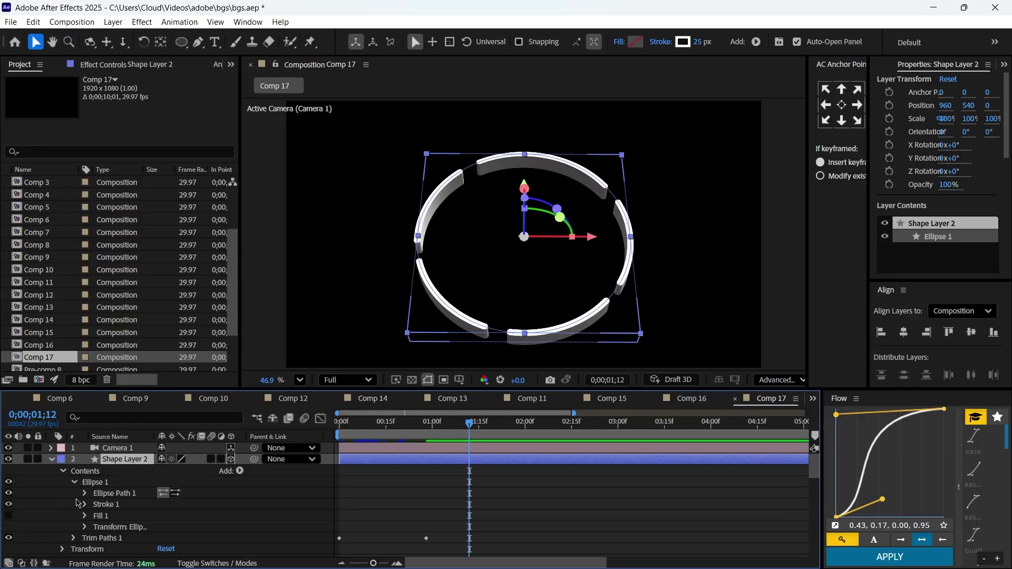
left_click(85, 493)
left_click_drag(179, 504, 107, 510)
- Duplicate the smallest ring twice more, setting the ellipse path sizes to 583.9 and 430.9
key("ctrl+d")
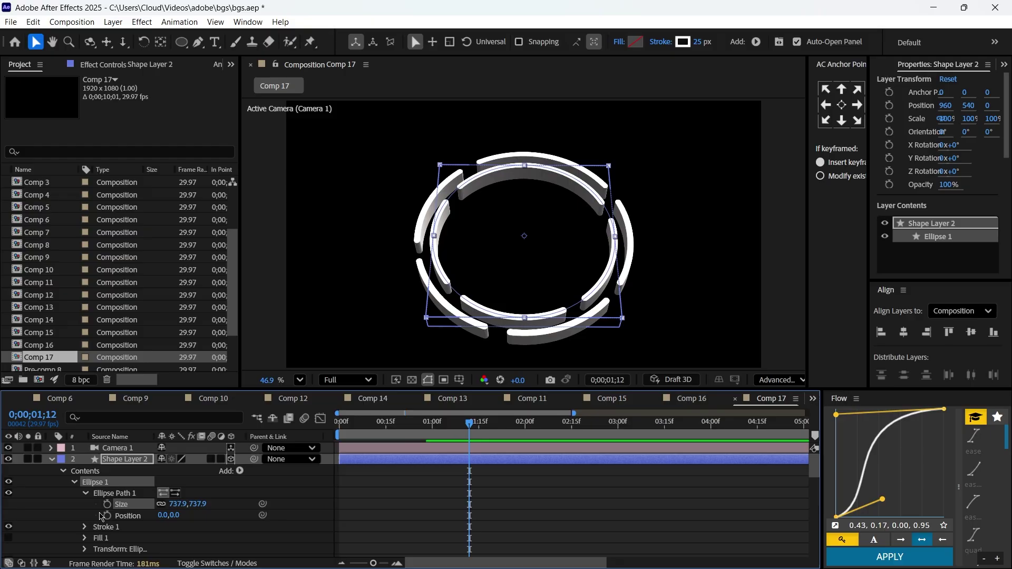
left_click(84, 493)
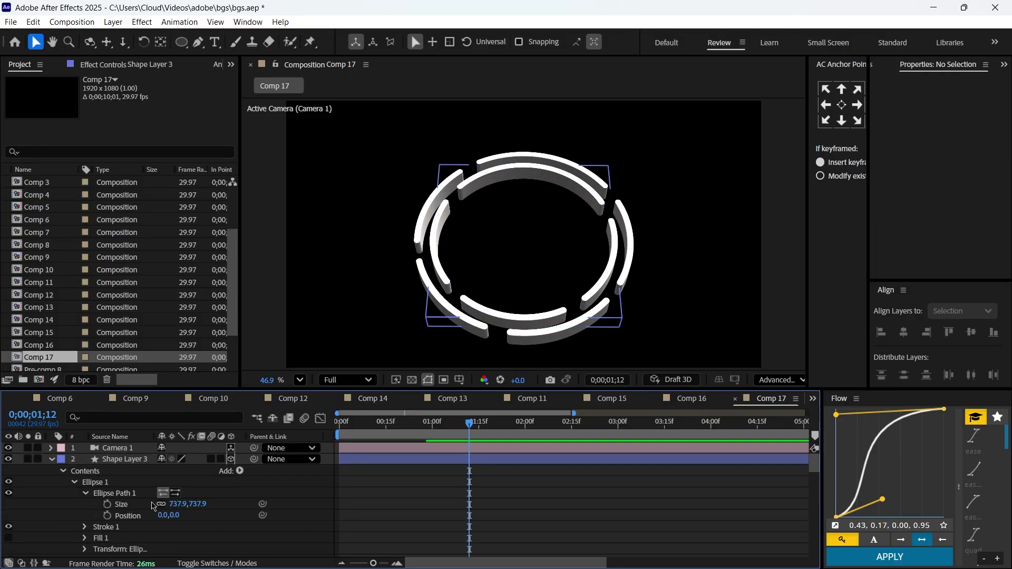
left_click_drag(176, 504, 85, 514)
left_click(125, 459)
key("ctrl+d")
left_click(50, 459)
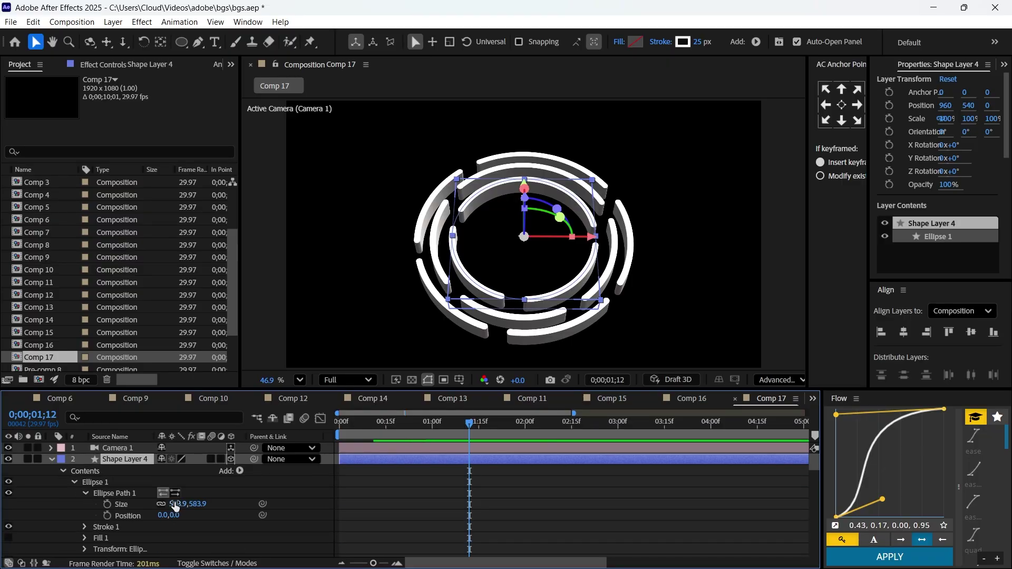
left_click(122, 504)
left_click_drag(89, 506, 80, 507)
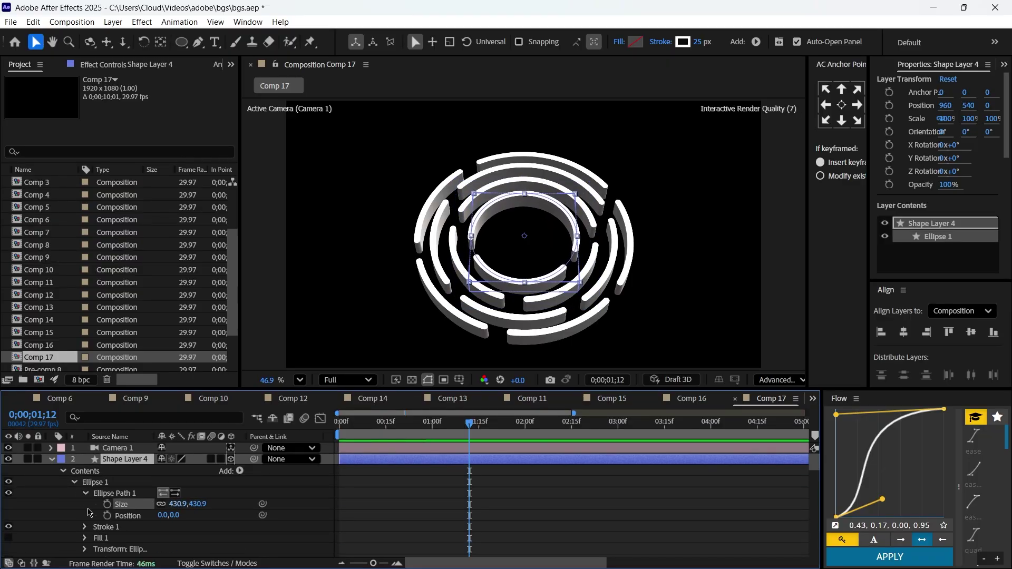
- Preview the concentric rings' draw-on animation from the start of the composition
left_click(640, 295)
left_click(374, 424)
key("Home")
key("space")
key("space")
key("Home")
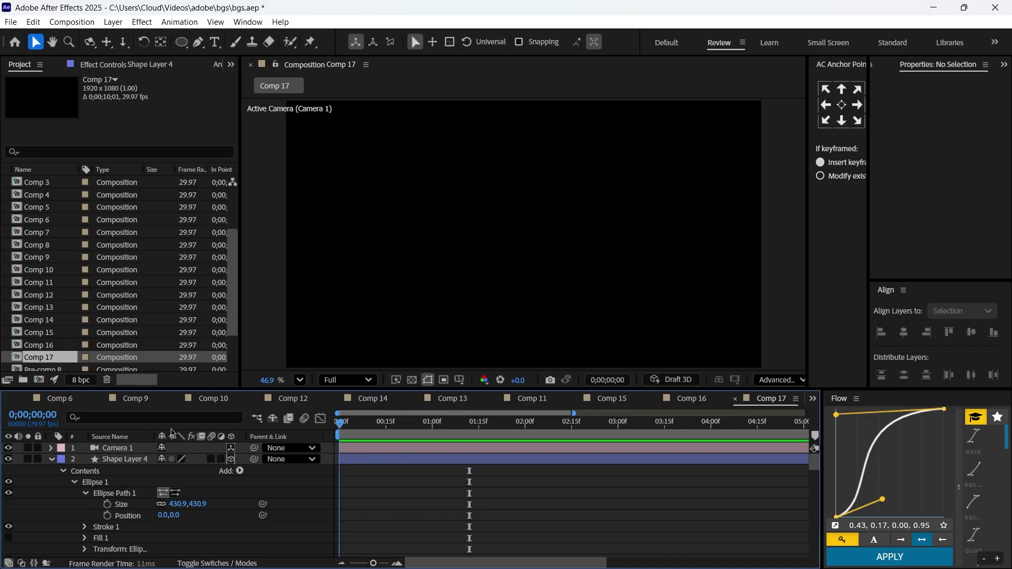
key("space")
key("space")
- Reveal the rotation properties of all four ring layers and give Shape Layer 1's Z Rotation the expression time*20
left_click(51, 460)
left_click_drag(259, 509, 232, 459)
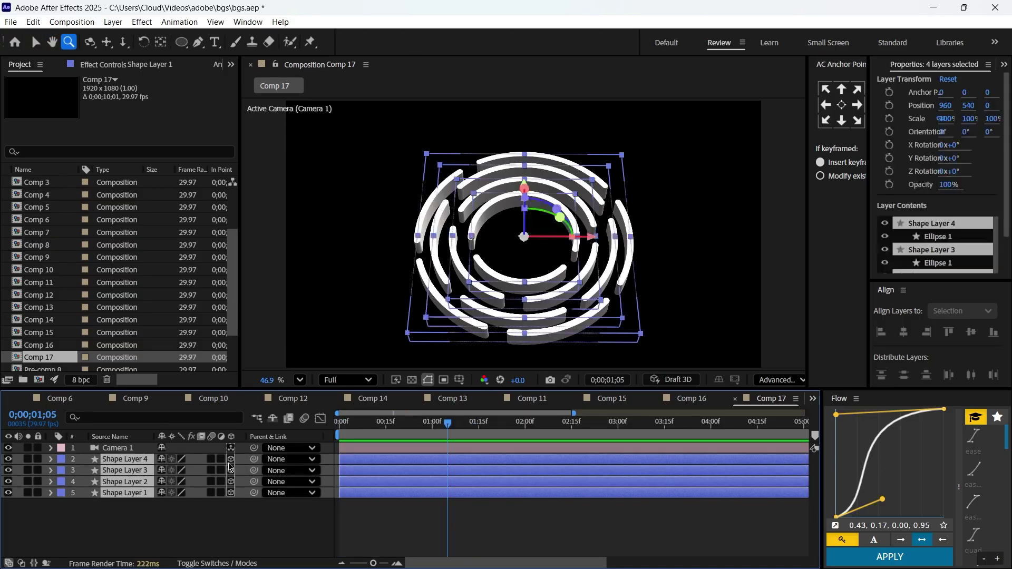
key("r")
scroll(232, 491, "down", 2)
left_click(336, 483)
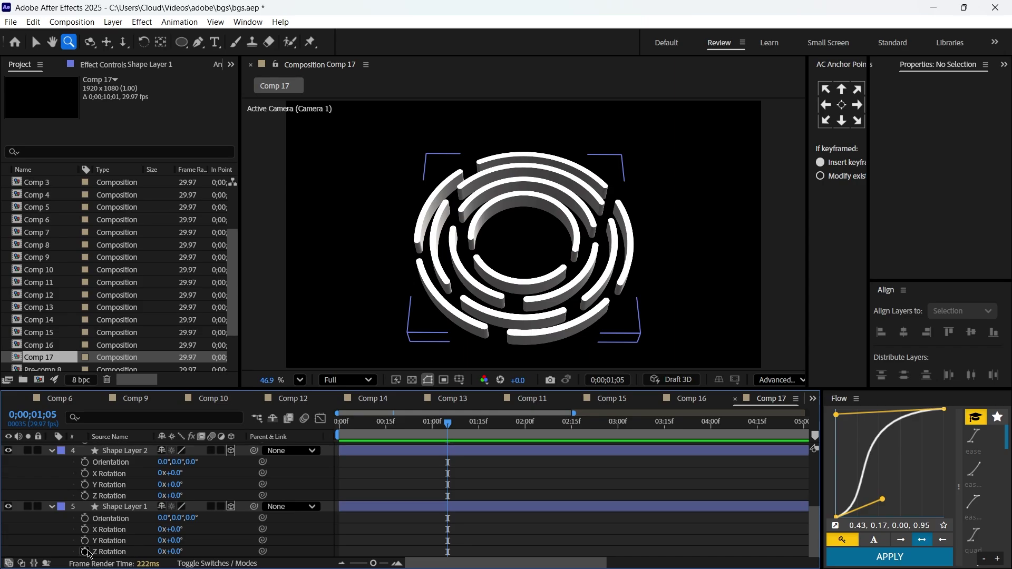
left_click(85, 552, "alt")
type("tim")
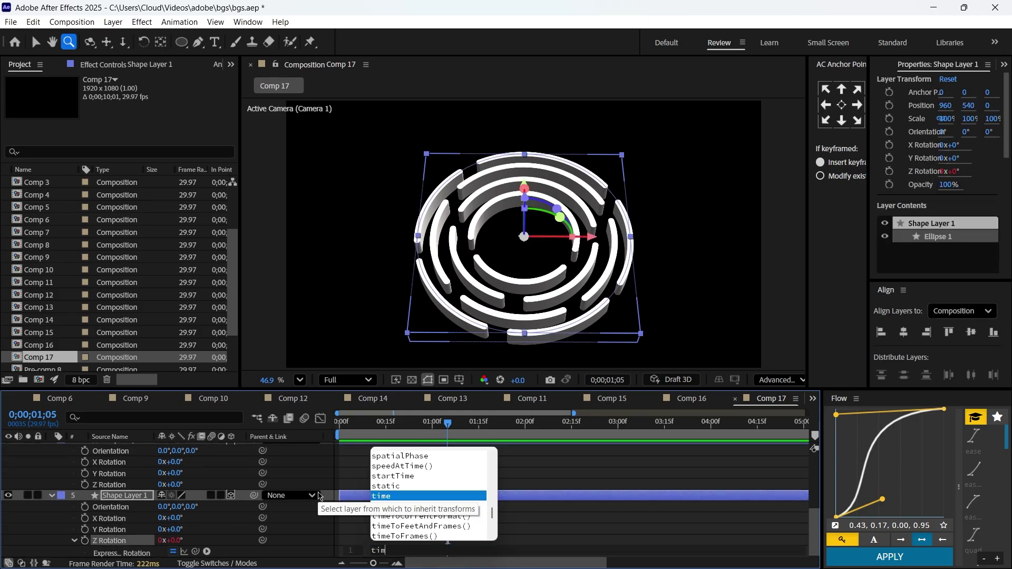
type("e*")
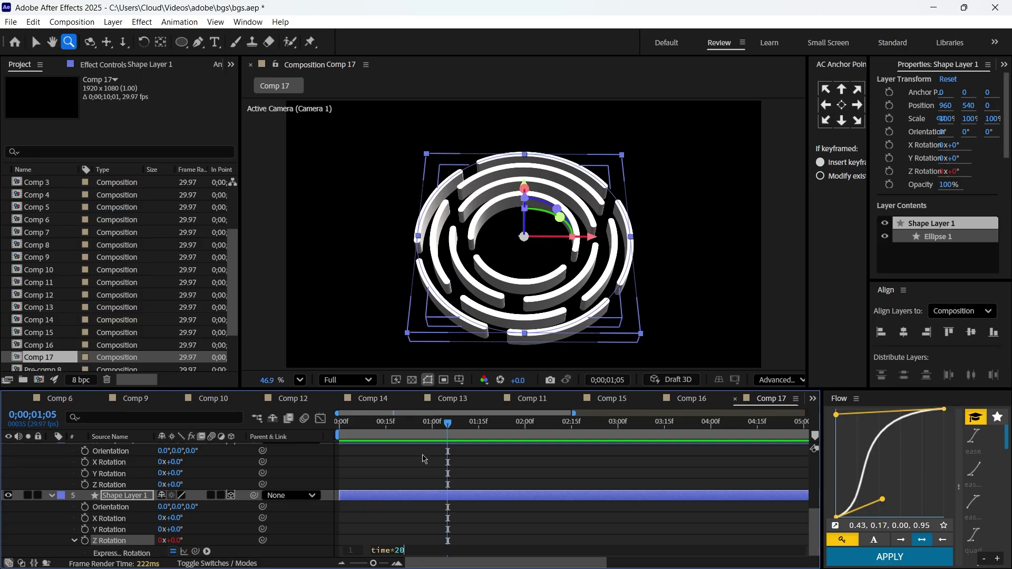
- Copy the Z Rotation expression from Shape Layer 1 to Shape Layers 2, 3 and 4
scroll(117, 496, "up", 5)
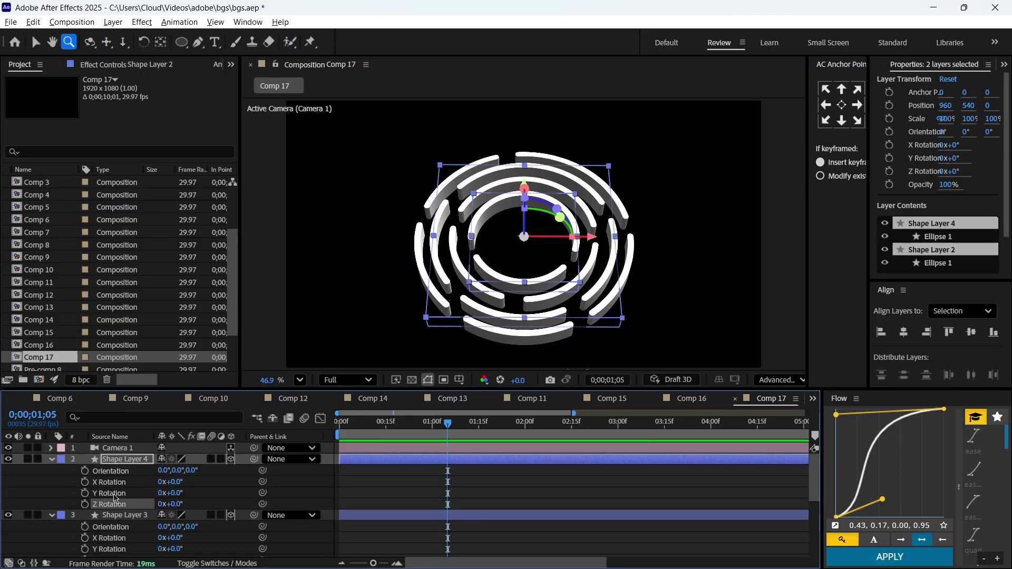
scroll(185, 492, "down", 5)
scroll(200, 485, "up", 5)
scroll(225, 478, "down", 5)
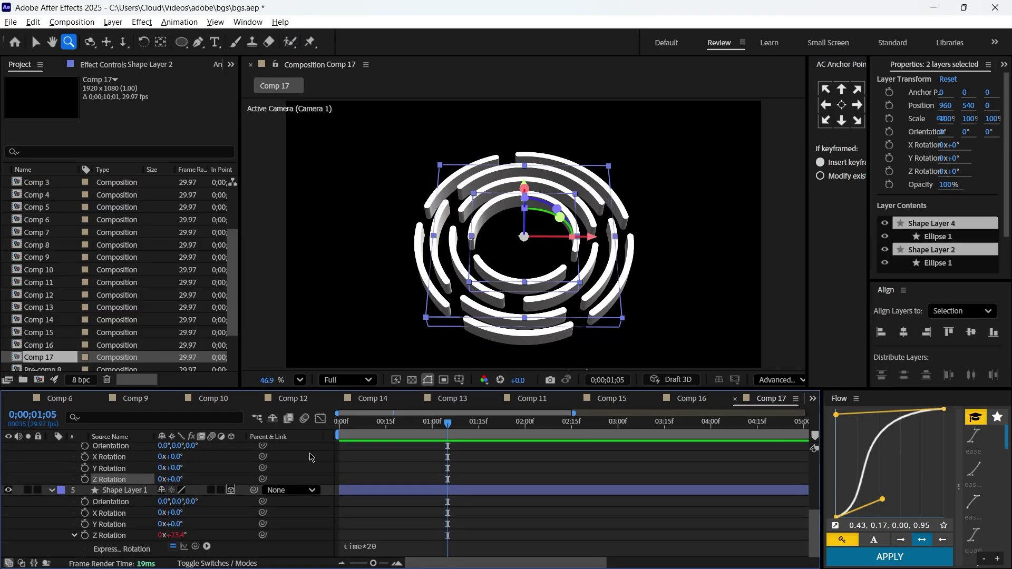
left_click(112, 535)
key("ctrl+c")
left_click(107, 481)
key("ctrl+v")
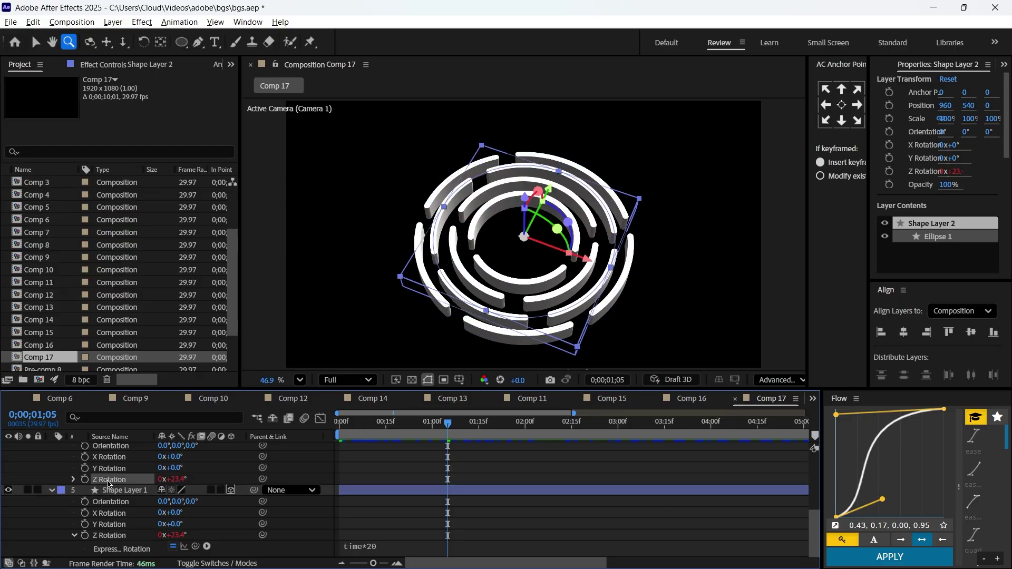
scroll(108, 482, "up", 3)
left_click(125, 536)
key("ctrl+v")
left_click(112, 481)
key("ctrl+v")
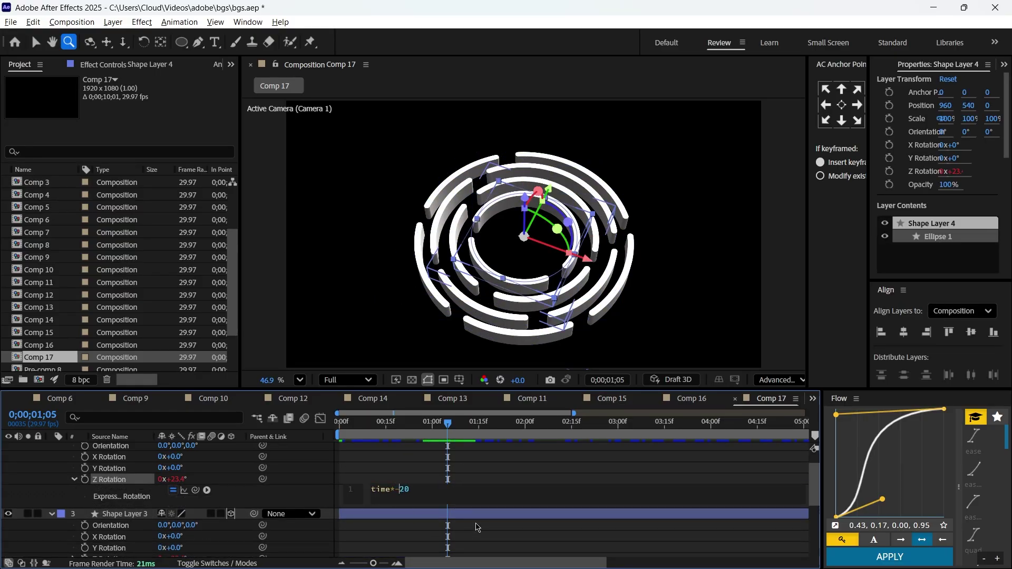
- Change the Z Rotation expressions of Shape Layers 4 and 3 to time*-20
left_click(477, 527)
scroll(422, 517, "down", 2)
left_click(369, 542)
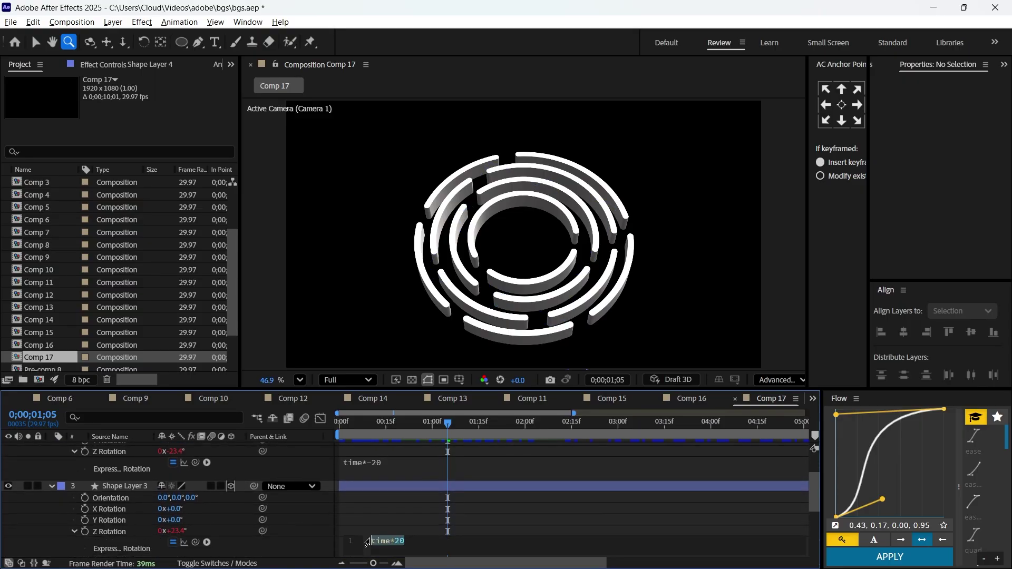
left_click(395, 541)
type("-")
scroll(522, 238, "down", 1)
left_click(398, 498)
- Reverse the spin of Shape Layer 2 by changing its Z Rotation expression to time*-20
scroll(296, 496, "down", 4)
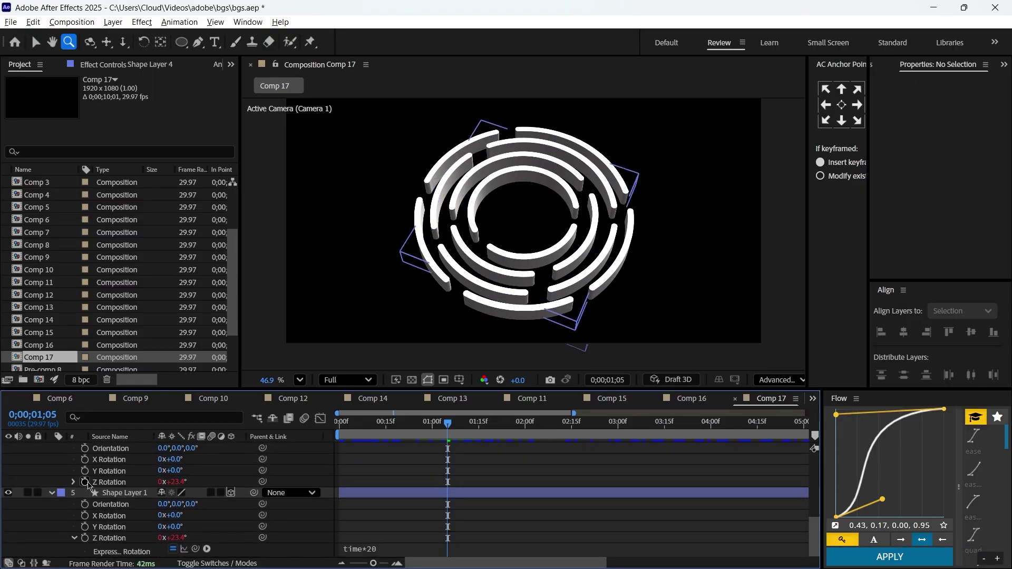
left_click(73, 482)
left_click(396, 497)
left_click(396, 496)
type("-")
left_click(420, 466)
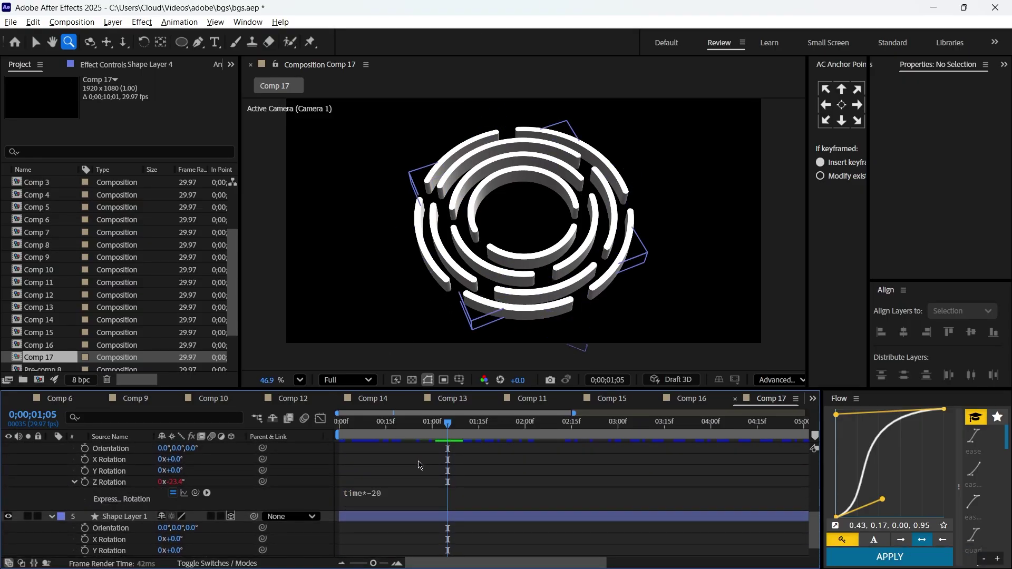
- Offset the End keyframes of Shape Layers 2, 3 and 4 by about 4, 8 and 11 frames, and select all rings' End keyframes
left_click(133, 481)
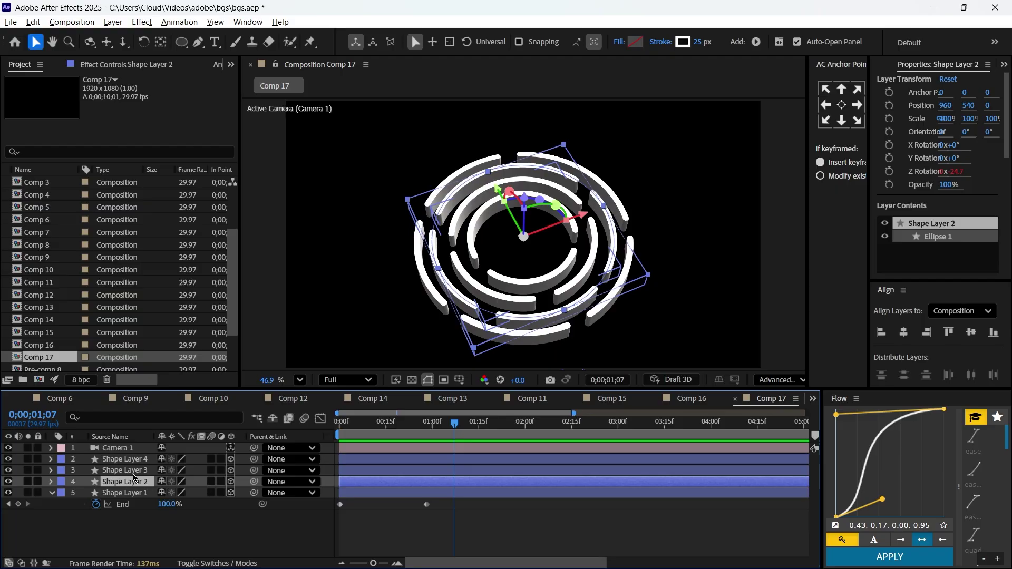
key("u")
left_click_drag(436, 497, 354, 497)
left_click(142, 471)
key("u")
left_click_drag(437, 486, 364, 486)
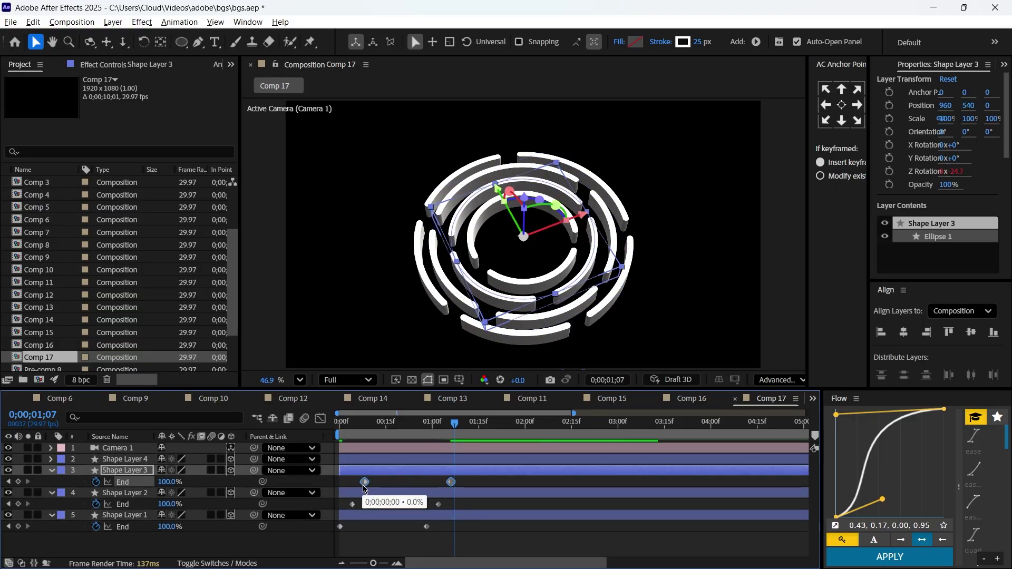
left_click(401, 459)
key("u")
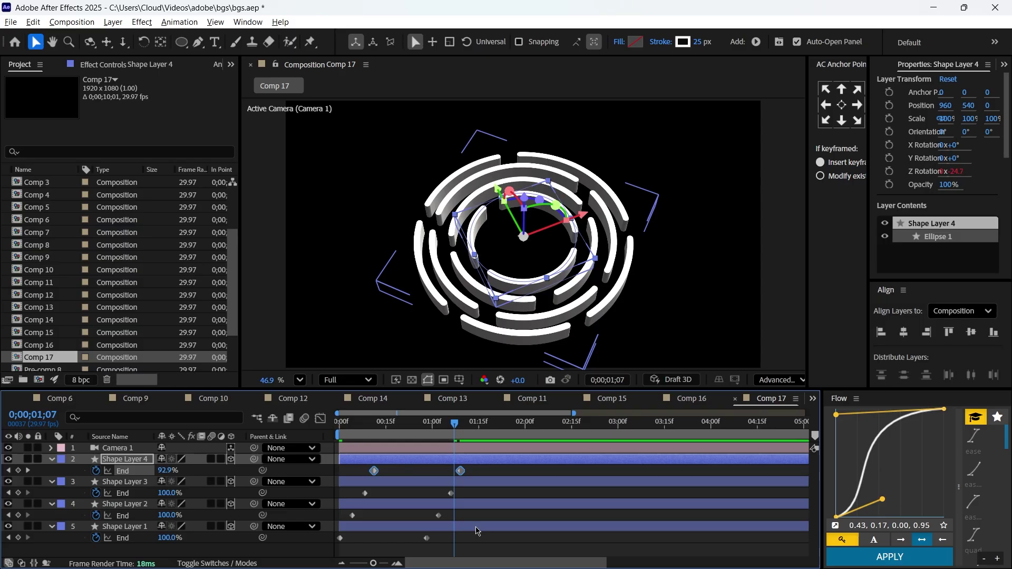
left_click_drag(332, 546, 477, 467)
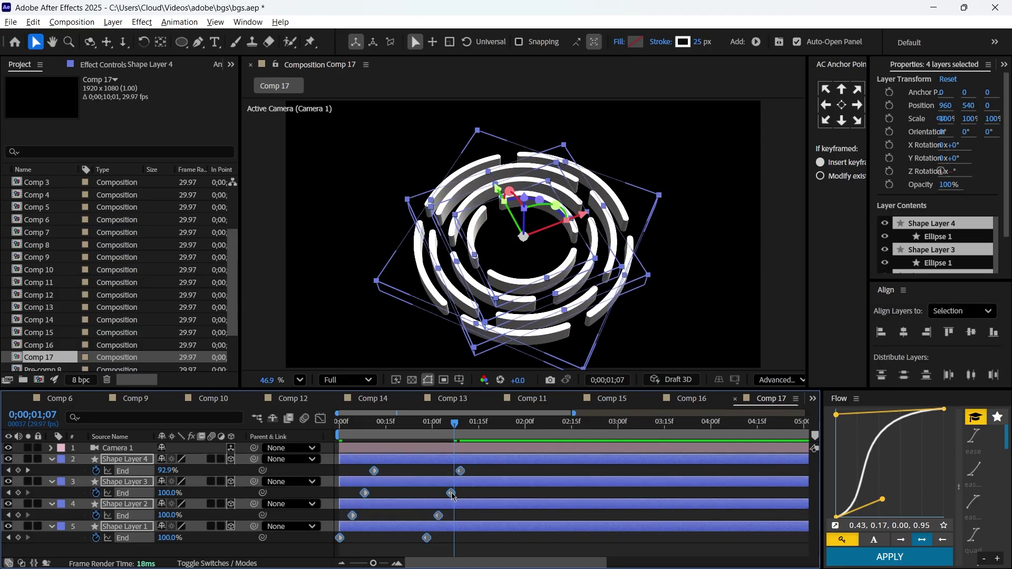
right_click(451, 491)
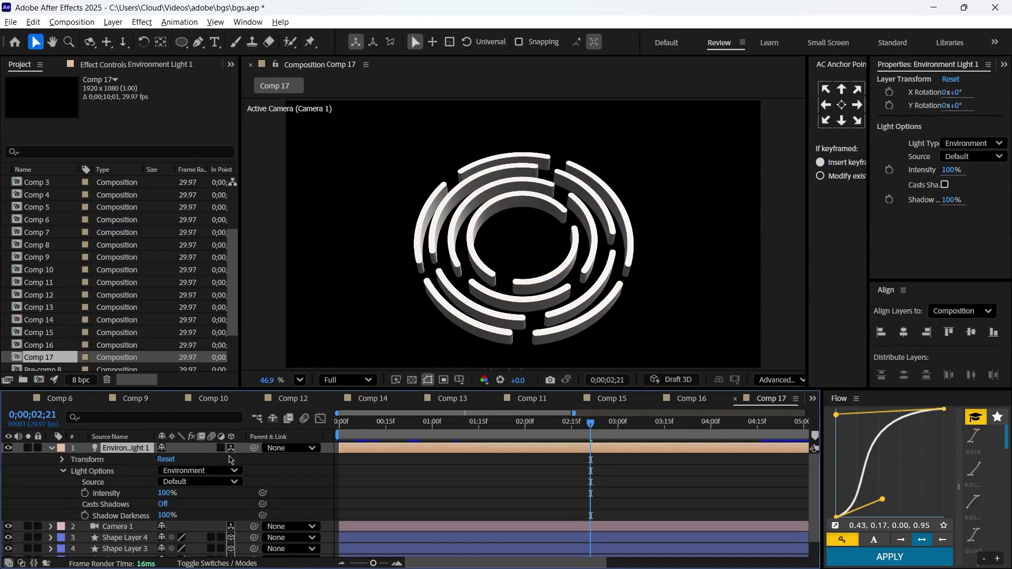
- Replace the existing environment light with a new Environment light at 100% intensity that casts shadows
key("Delete")
right_click(290, 356)
mouse_move(401, 364)
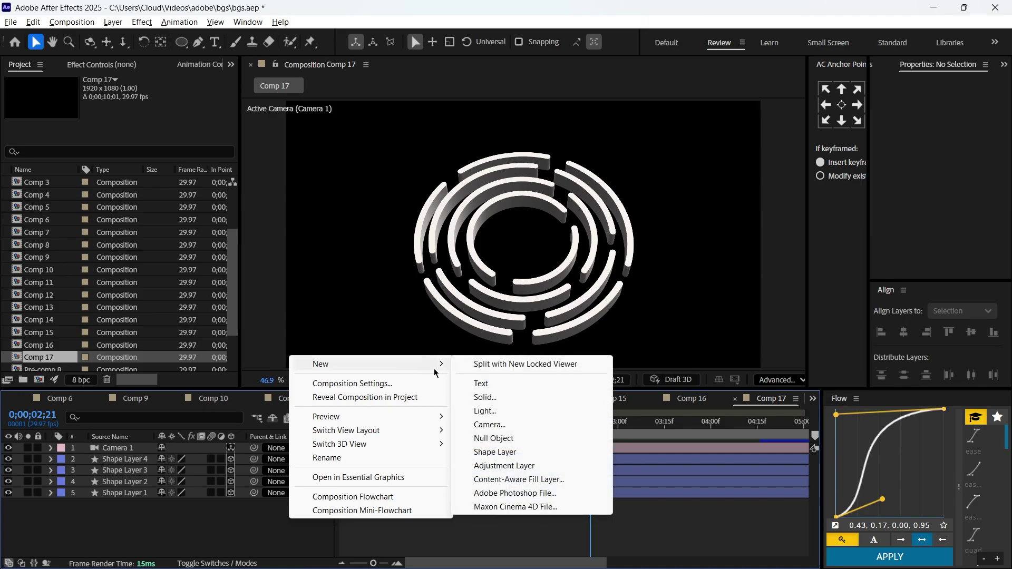
left_click(484, 410)
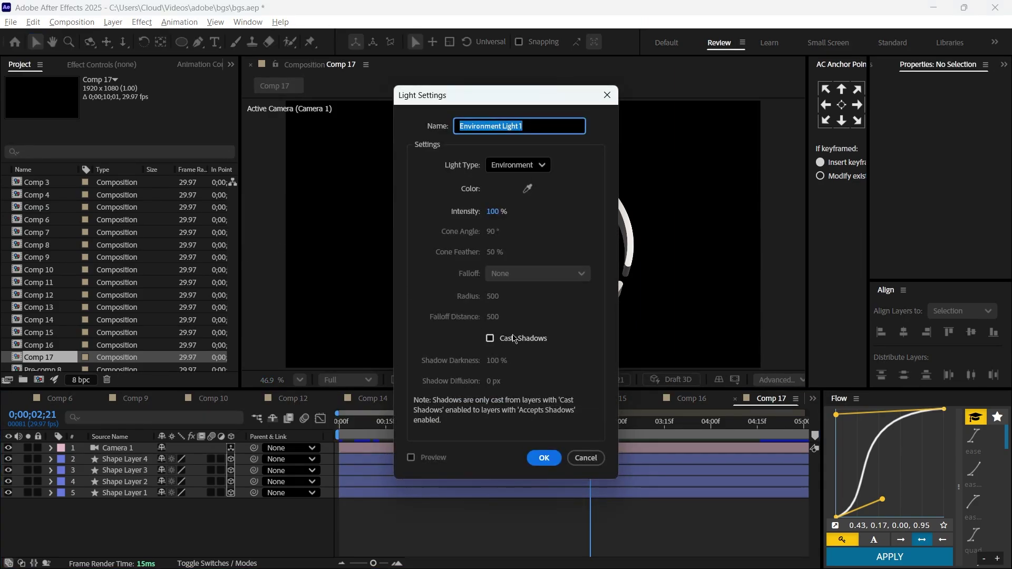
left_click(491, 338)
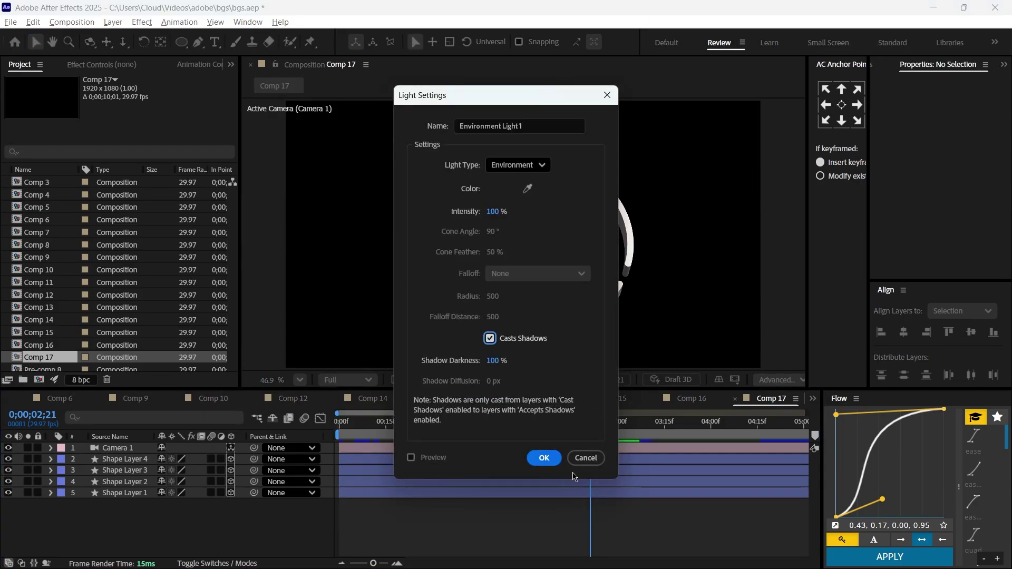
left_click(544, 459)
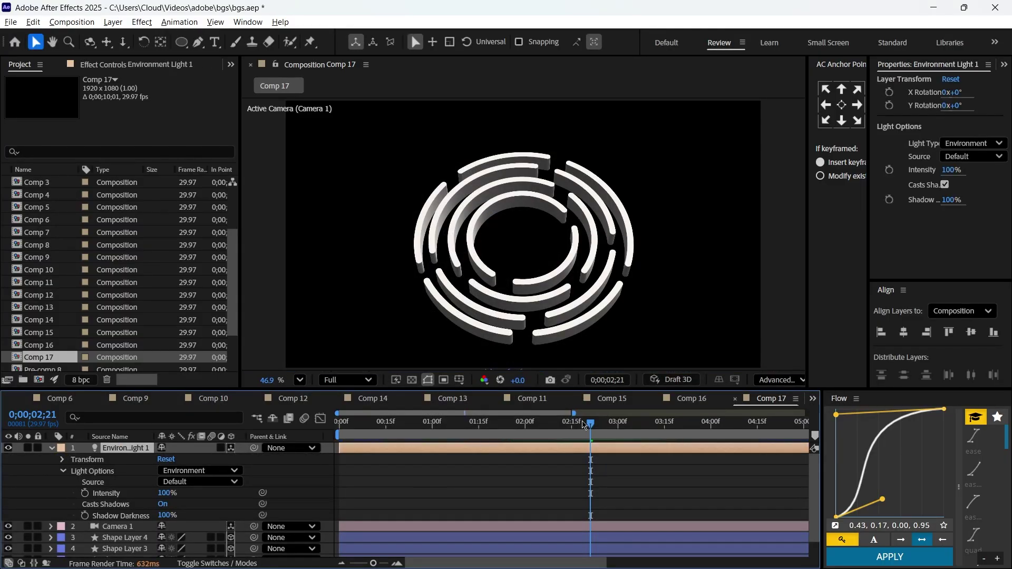
- Try rotating the environment light around its Y and X axes
key("r")
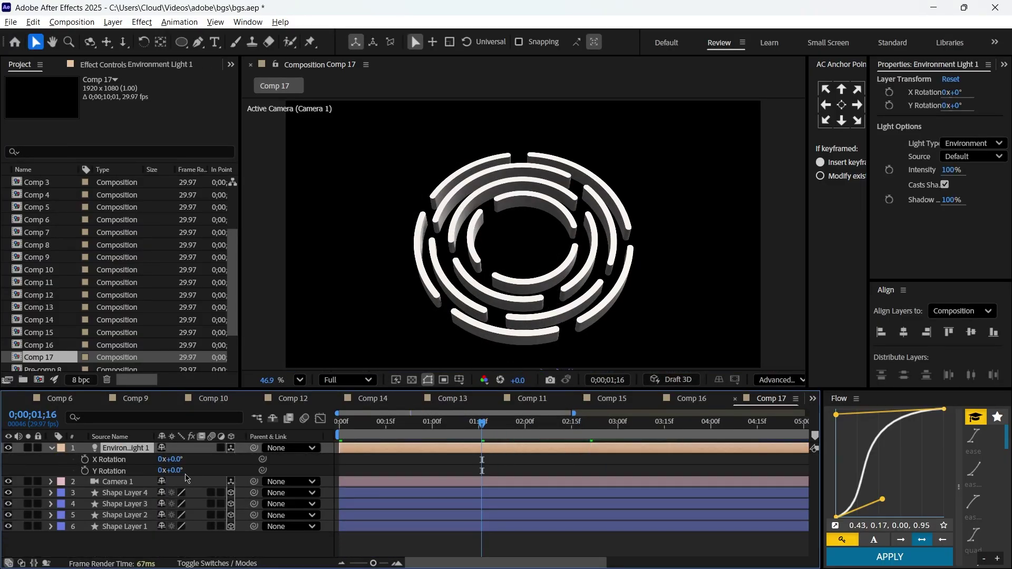
left_click_drag(170, 470, 227, 480)
key("ctrl+z")
left_click_drag(170, 459, 265, 471)
key("ctrl+z")
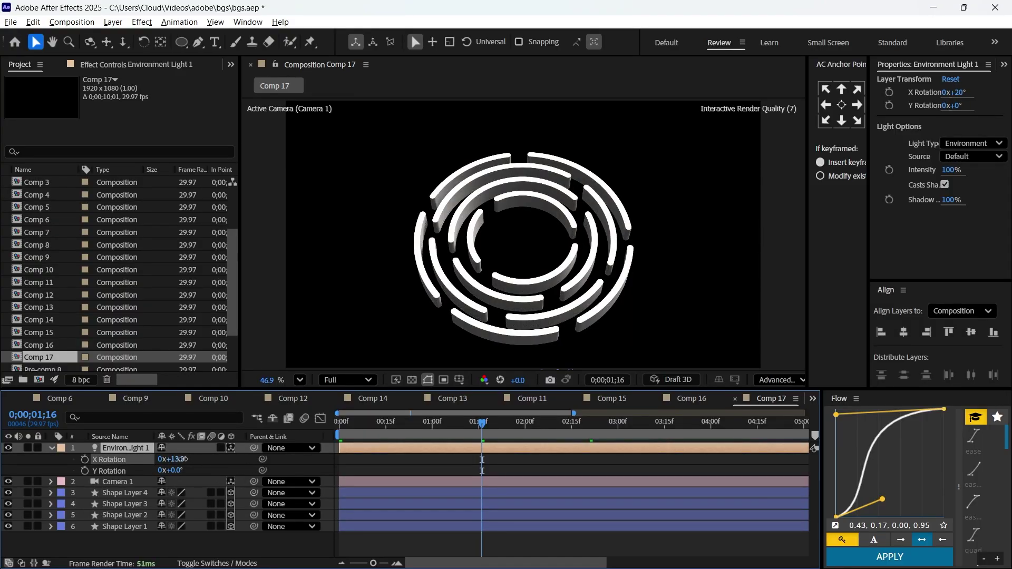
- Change the stroke color of Shape Layer 3's ellipse to dark grey 141414
left_click_drag(485, 425, 448, 424)
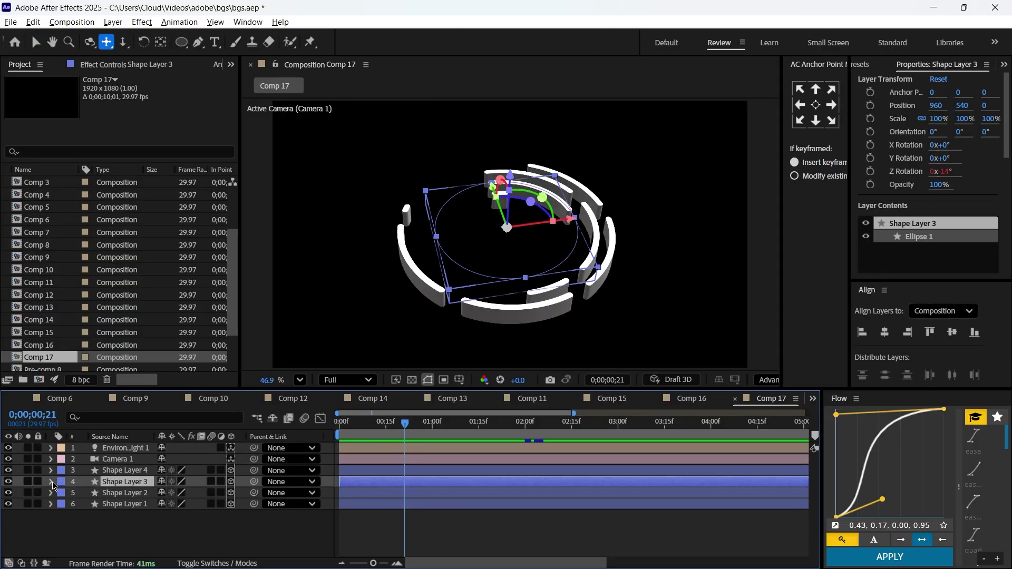
left_click(51, 482)
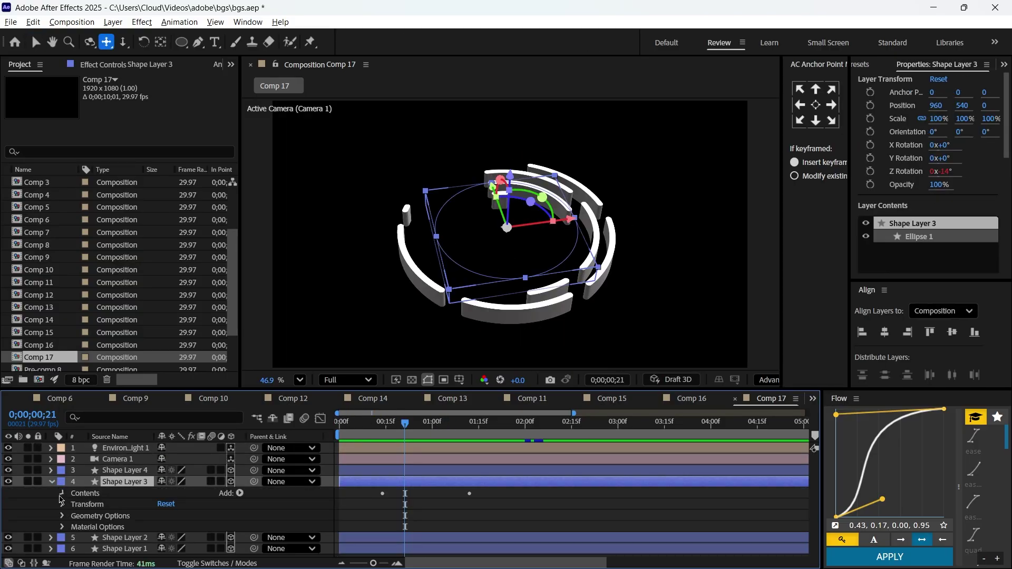
left_click(62, 494)
left_click(74, 504)
left_click(86, 527)
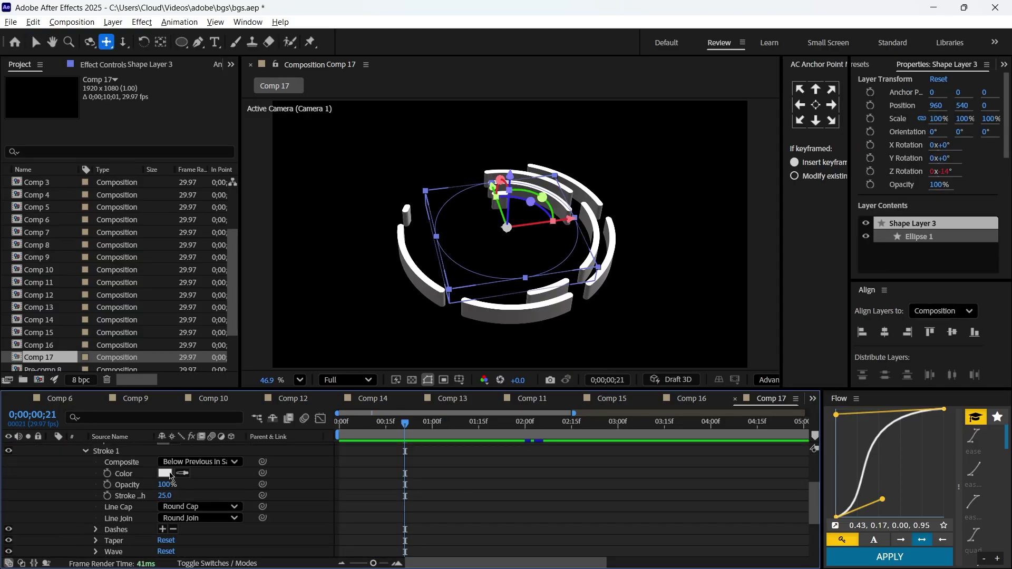
left_click_drag(357, 369, 333, 362)
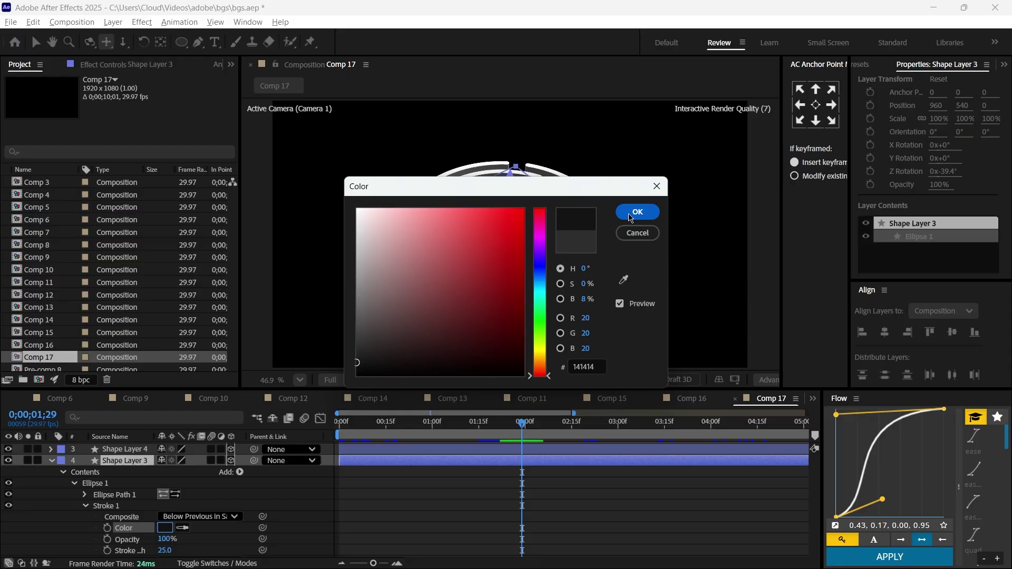
left_click(637, 212)
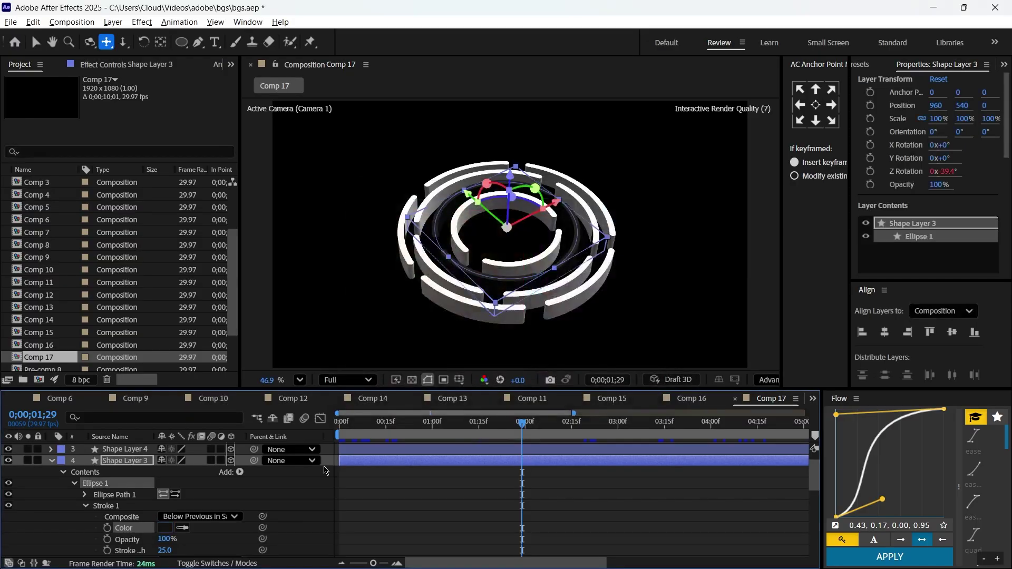
- Set Shape Layer 3's material to 100% Specular Shininess, 1% Metal and 75% Specular Intensity
scroll(188, 498, "down", 10)
left_click_drag(167, 518, 403, 501)
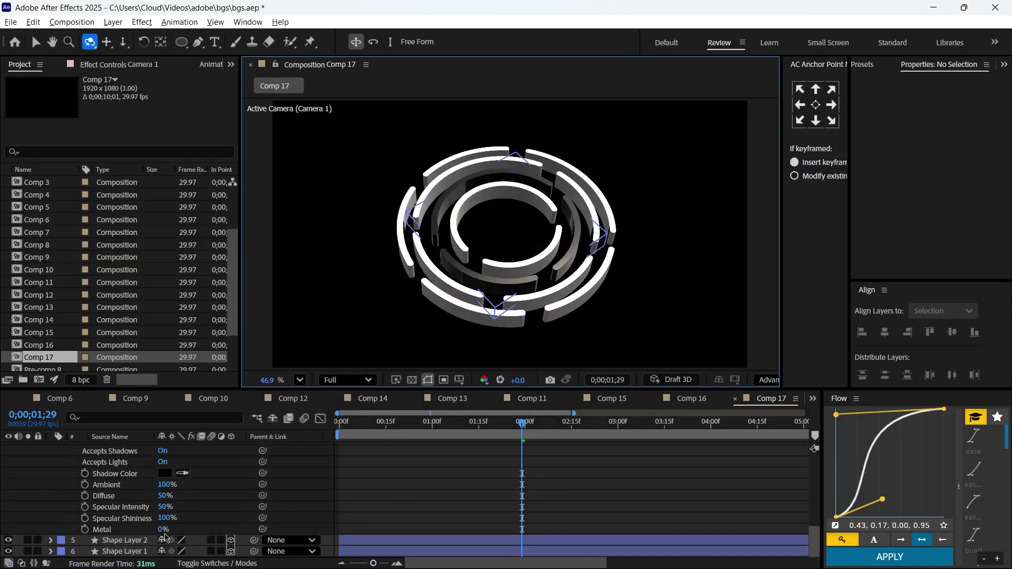
left_click_drag(164, 530, 92, 519)
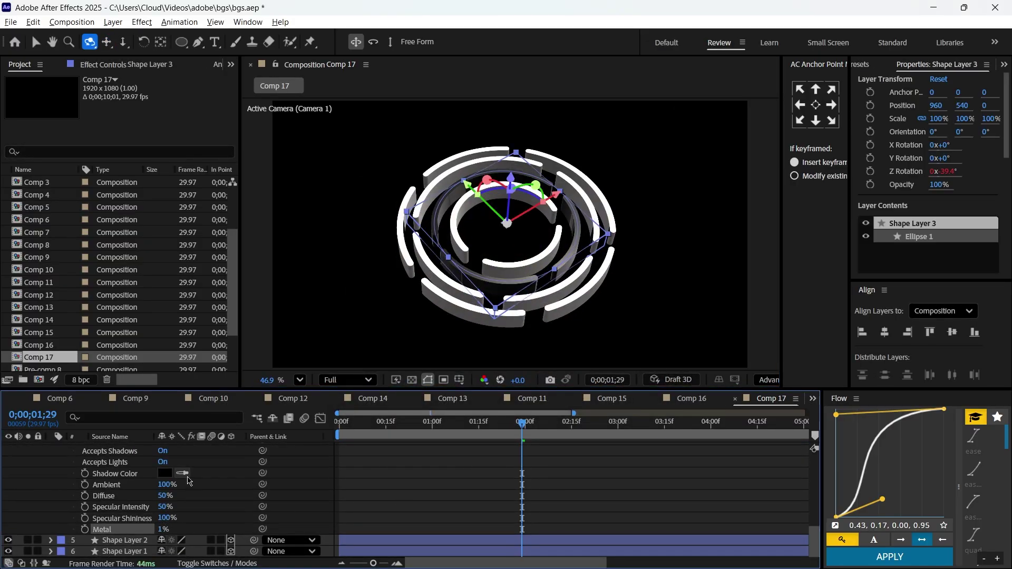
left_click_drag(386, 505, 385, 506)
key("ctrl+z")
left_click(215, 507)
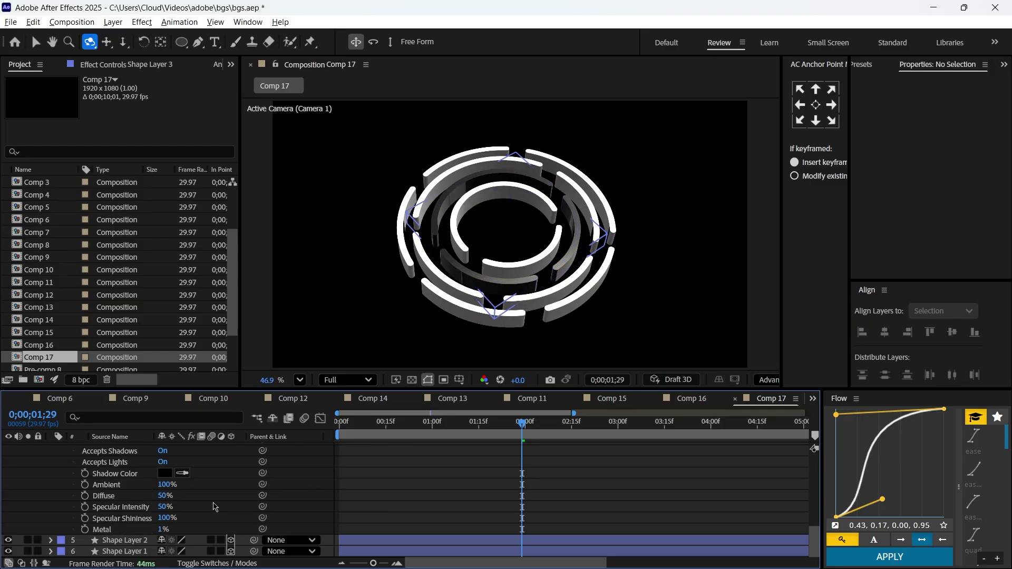
left_click_drag(164, 507, 370, 509)
left_click_drag(165, 506, 145, 507)
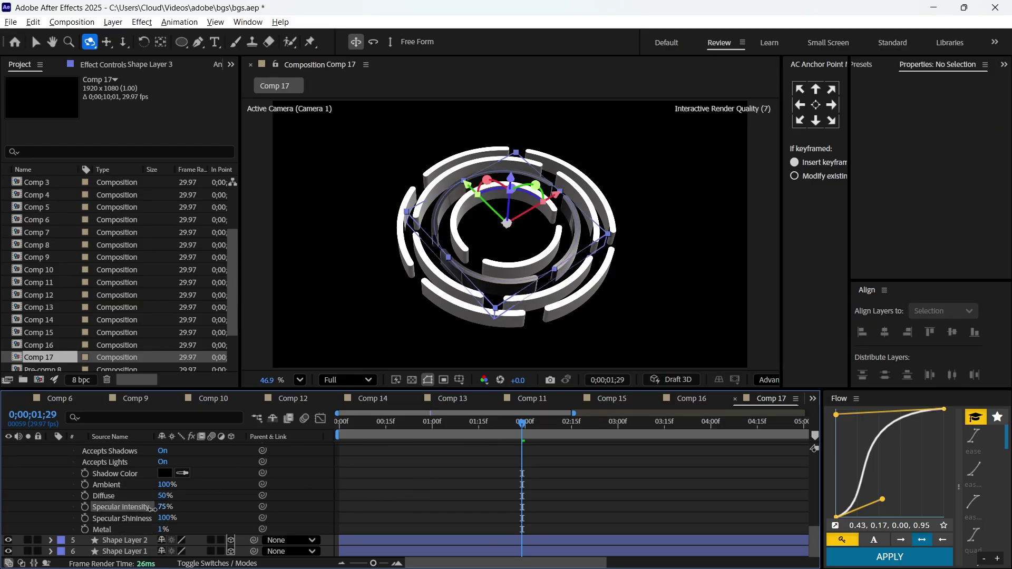
- Add the expression time*80 to the environment light's Y Rotation and preview the moving light from the start
left_click(128, 449)
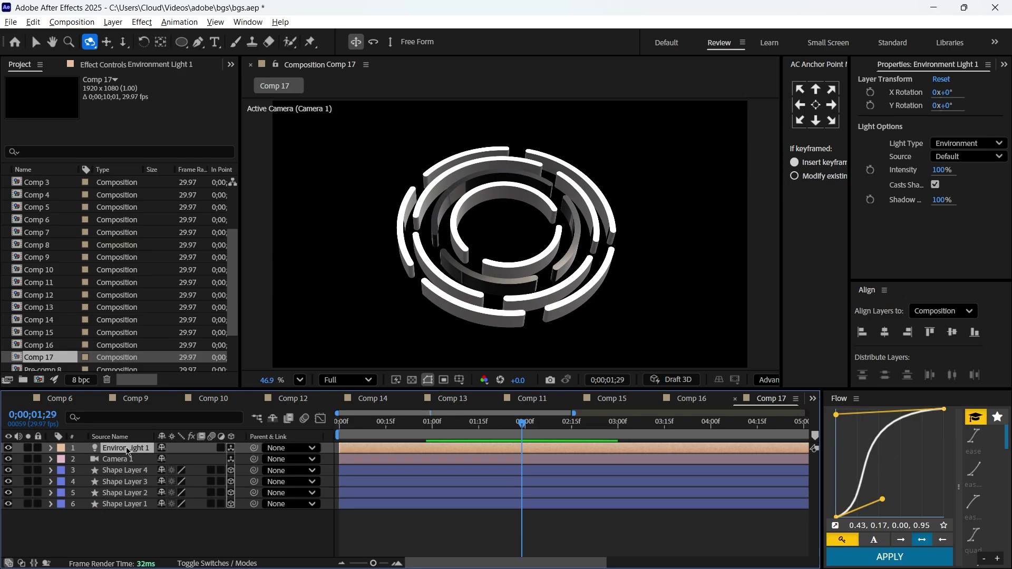
key("r")
left_click(85, 471, "alt")
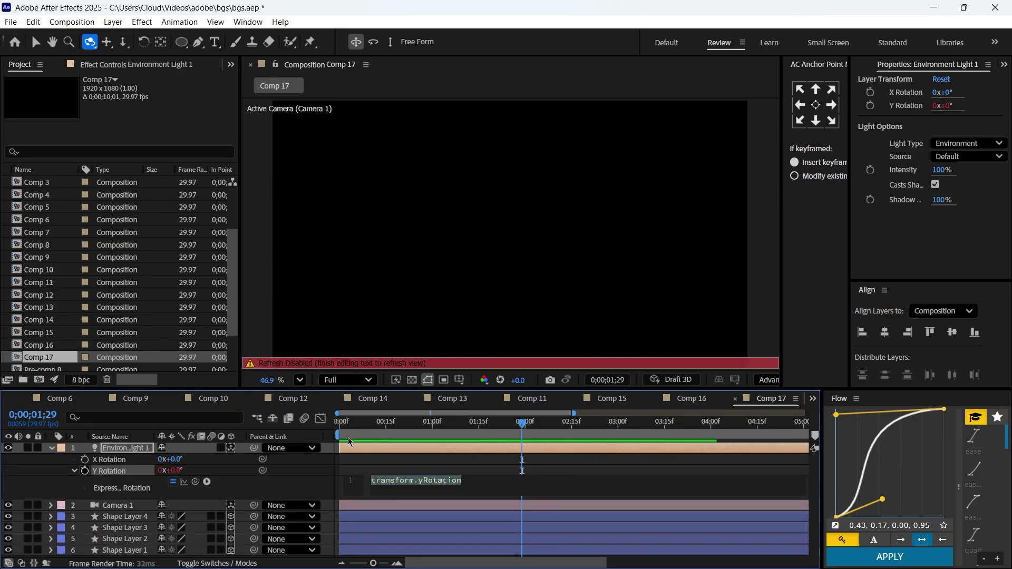
type("time")
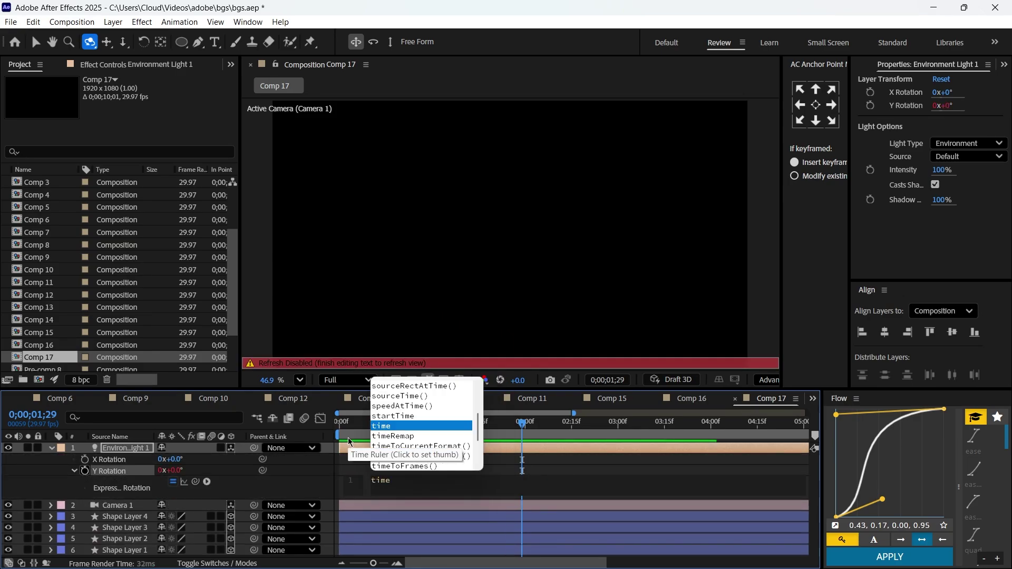
type("*")
left_click(348, 442)
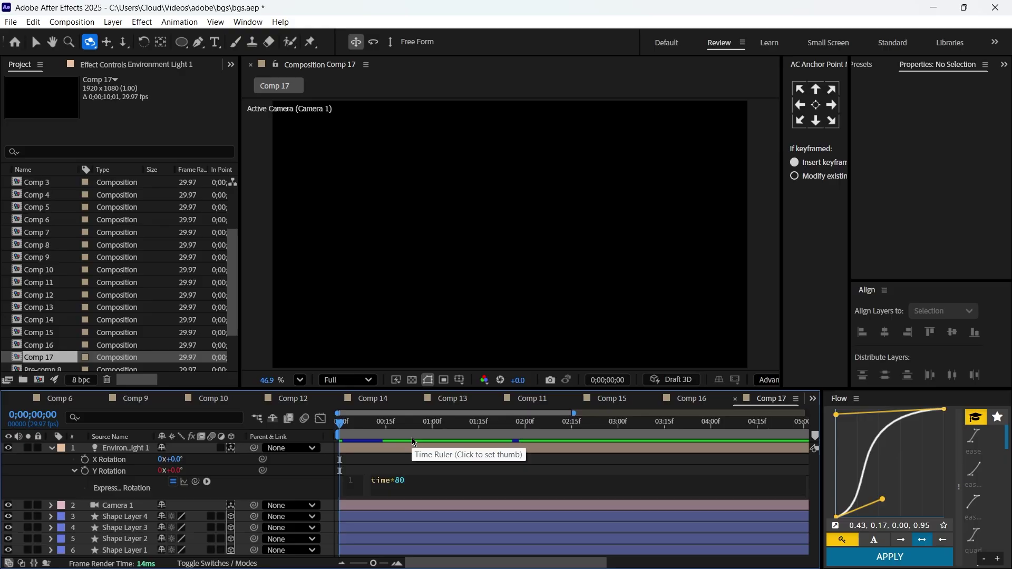
left_click(387, 464)
key("space")
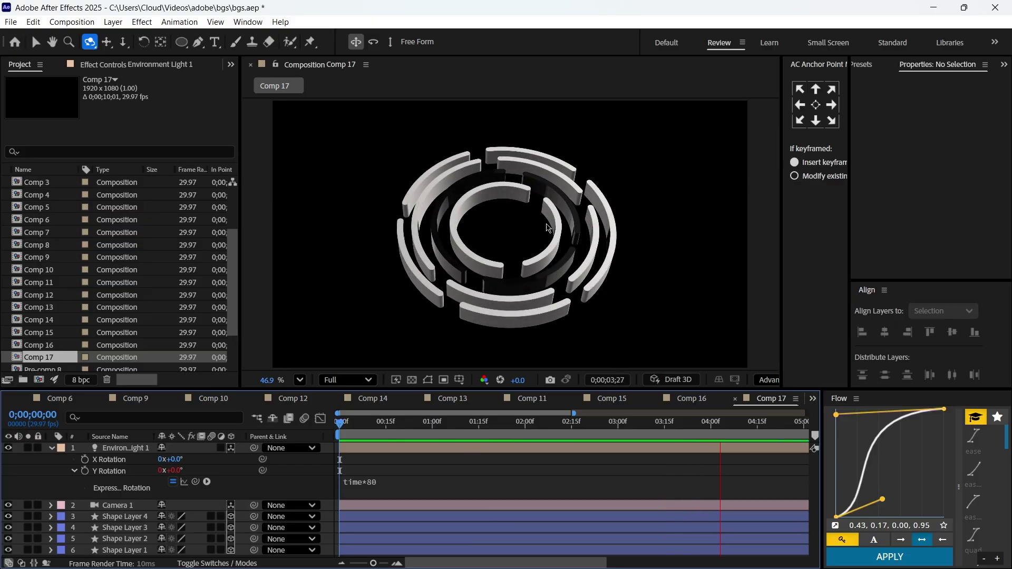
- Draw a circle centred on the rings with a solid white FFFFFF fill and a 0 px stroke
key("q")
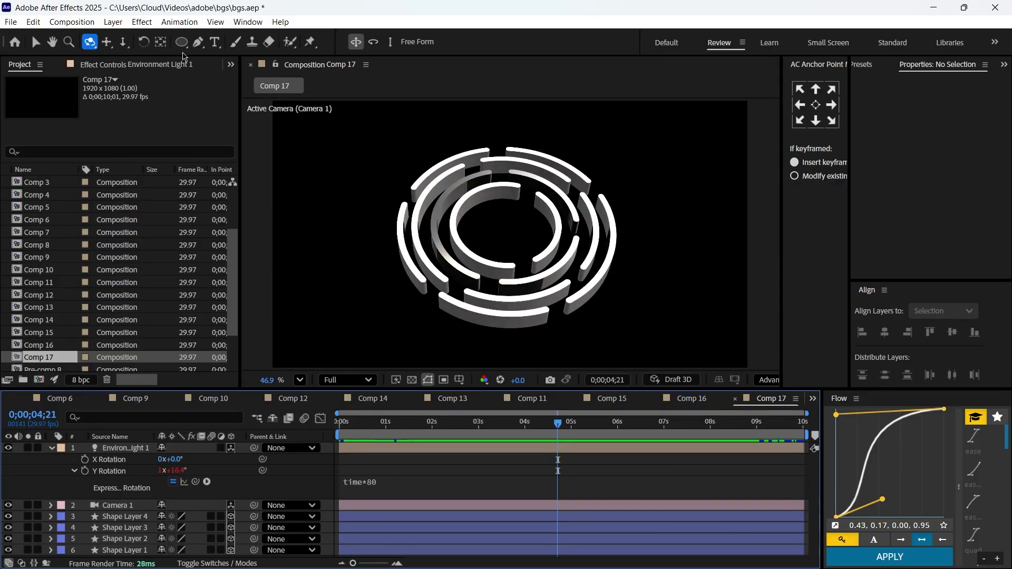
left_click_drag(504, 223, 566, 284)
left_click(462, 42)
left_click(662, 190)
left_click(414, 42)
left_click(460, 257)
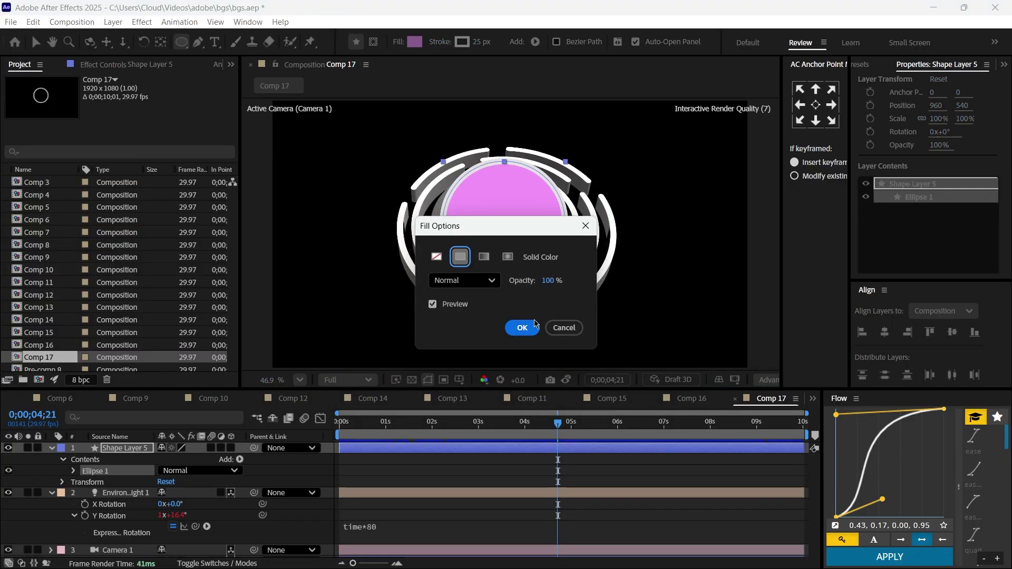
left_click(523, 328)
left_click(415, 42)
left_click(358, 210)
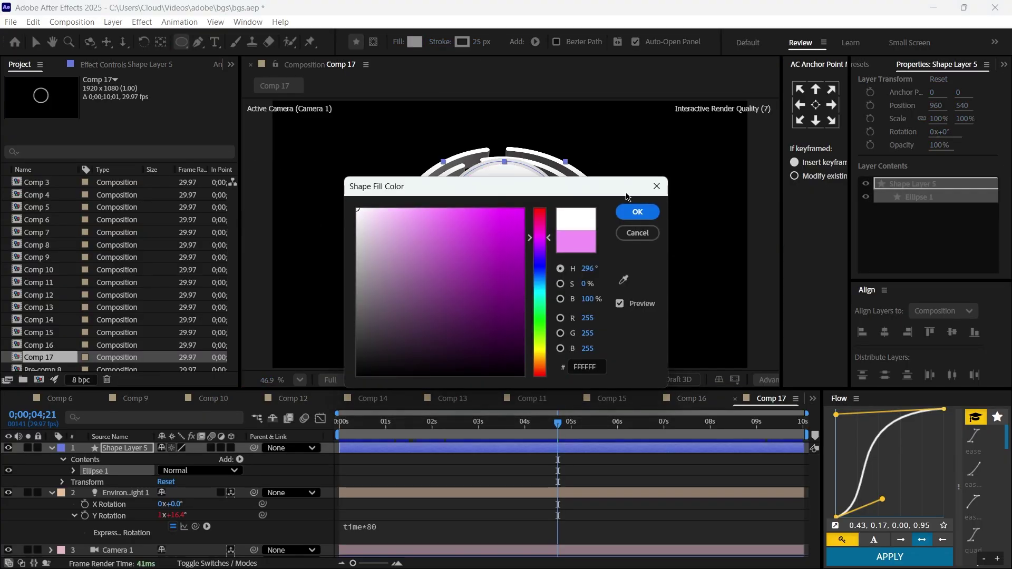
left_click(636, 212)
left_click(36, 42)
- Turn the circle into a 3D sphere by setting its ellipse size to 2, 2 and adding a Convex bevel 100 deep
left_click(73, 471)
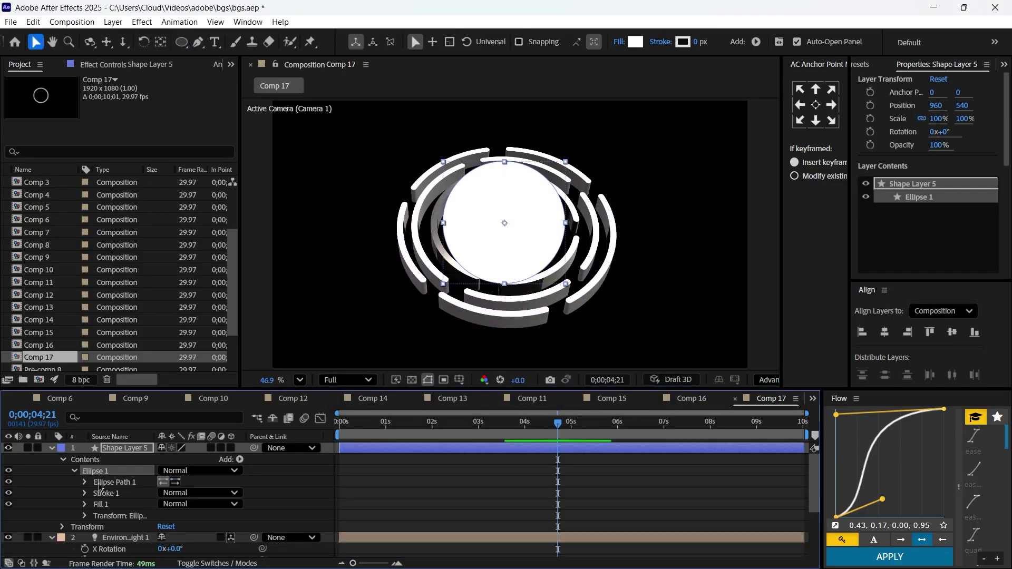
left_click(84, 483)
key("ctrl+shift+a")
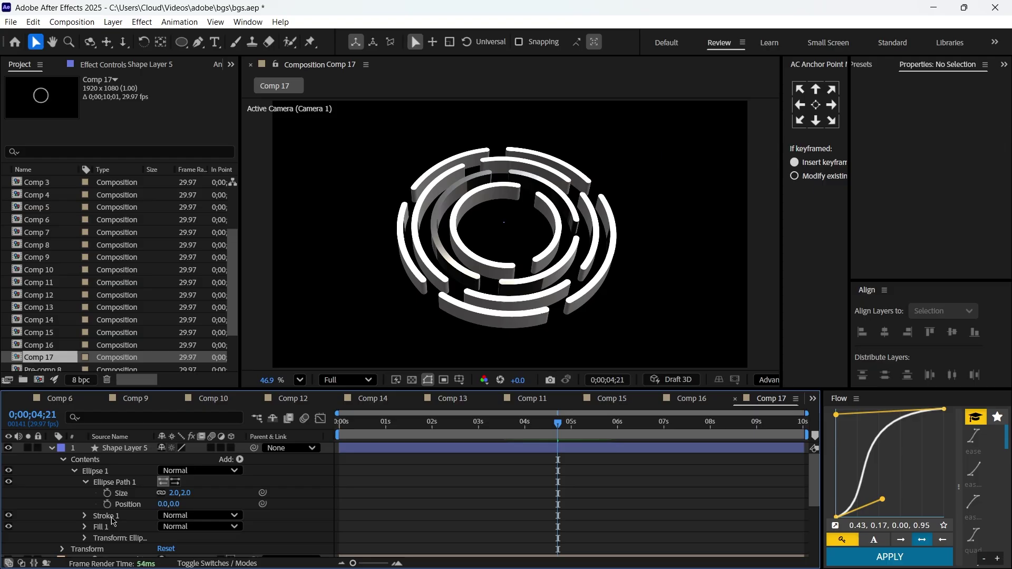
scroll(112, 522, "down", 3)
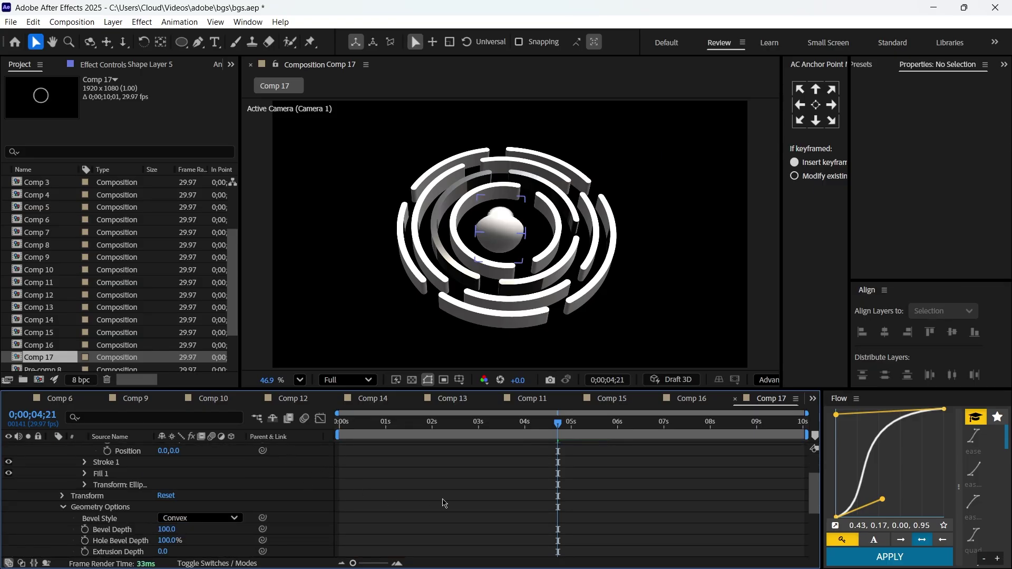
- Scale the sphere to about 186.7% and move it to about 1014.9, 523, -45.2 in the centre of the rings
scroll(181, 549, "up", 3)
left_click(125, 448)
key("s")
left_click_drag(178, 460, 238, 448)
left_click_drag(533, 222, 547, 223)
left_click_drag(219, 460, 238, 380)
left_click_drag(523, 168, 521, 219)
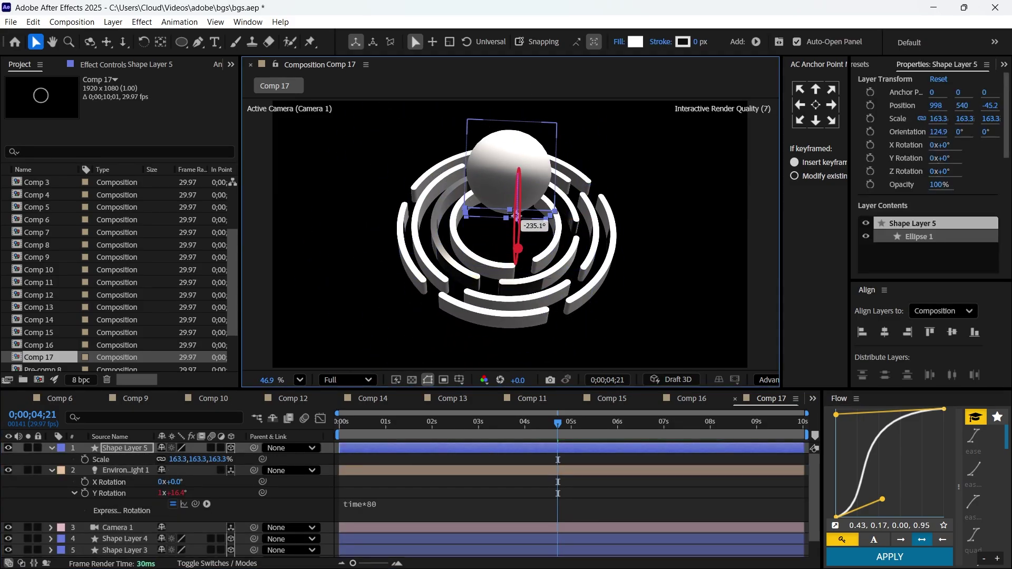
key("ctrl+z")
left_click_drag(381, 422, 575, 412)
left_click_drag(521, 198, 521, 195)
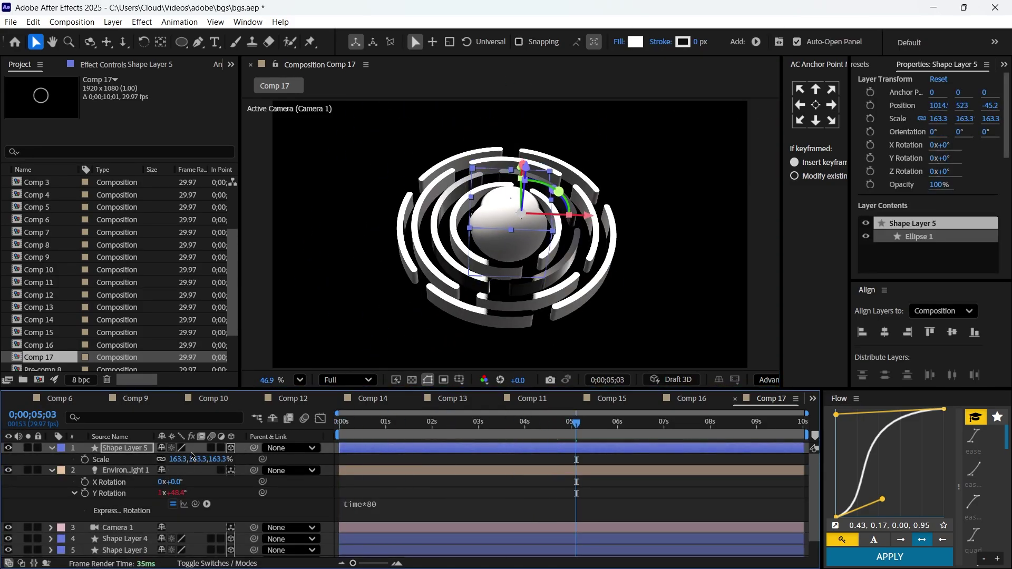
left_click_drag(192, 459, 205, 460)
- Keyframe the sphere's position so it drops from above the rings into their centre over about one second, and preview it
left_click_drag(579, 421, 392, 424)
key("p")
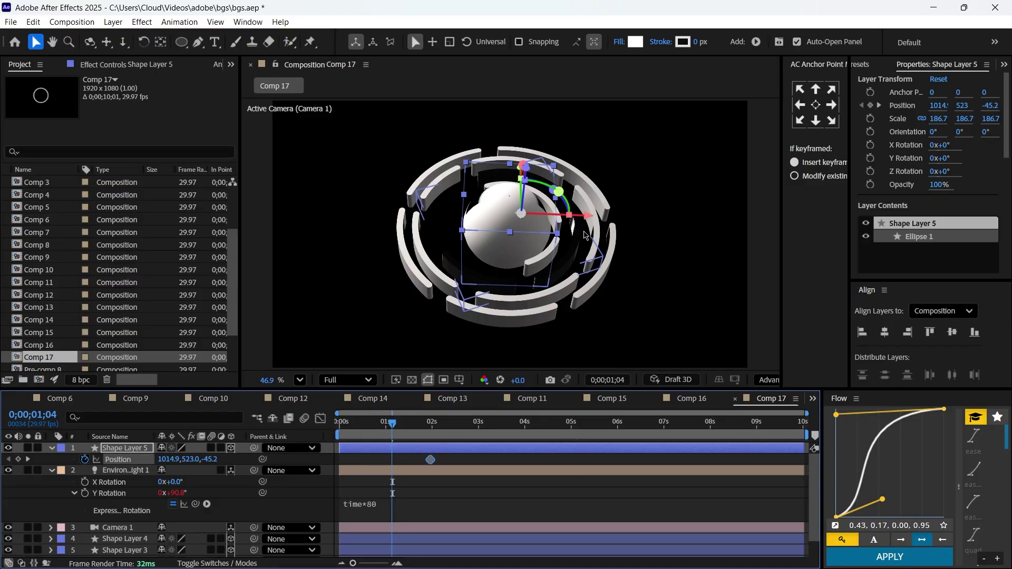
left_click_drag(526, 174, 537, 127)
left_click_drag(454, 454, 393, 461)
key("space")
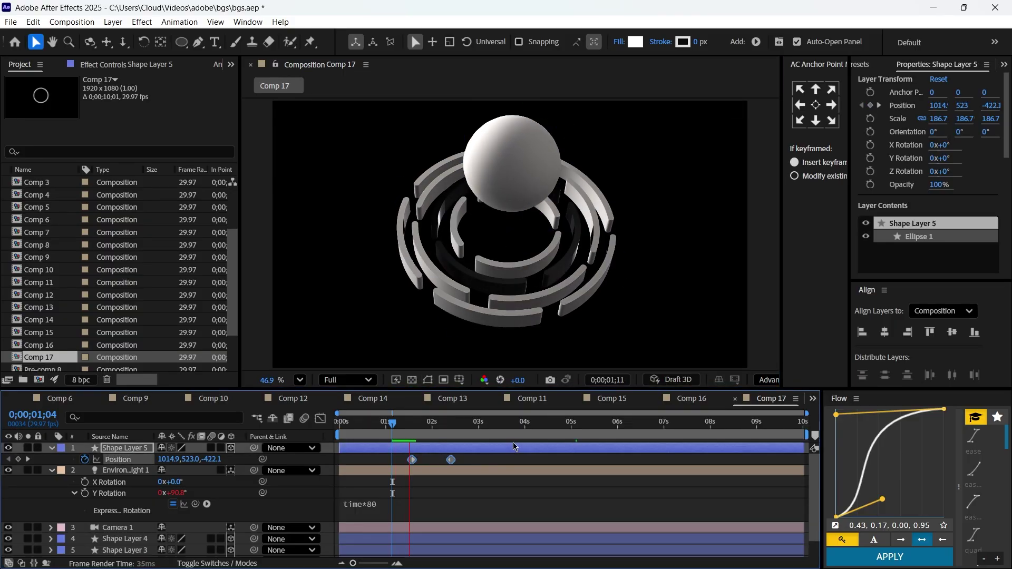
key("space")
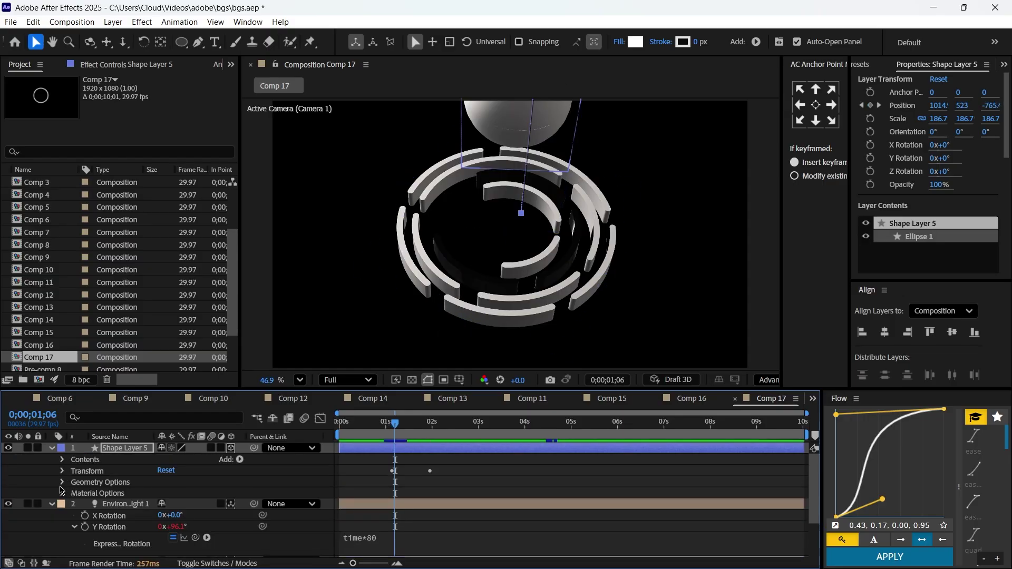
- Raise the sphere's Specular Intensity and Specular Shininess to 100% and check the reflections at different times
left_click(62, 482)
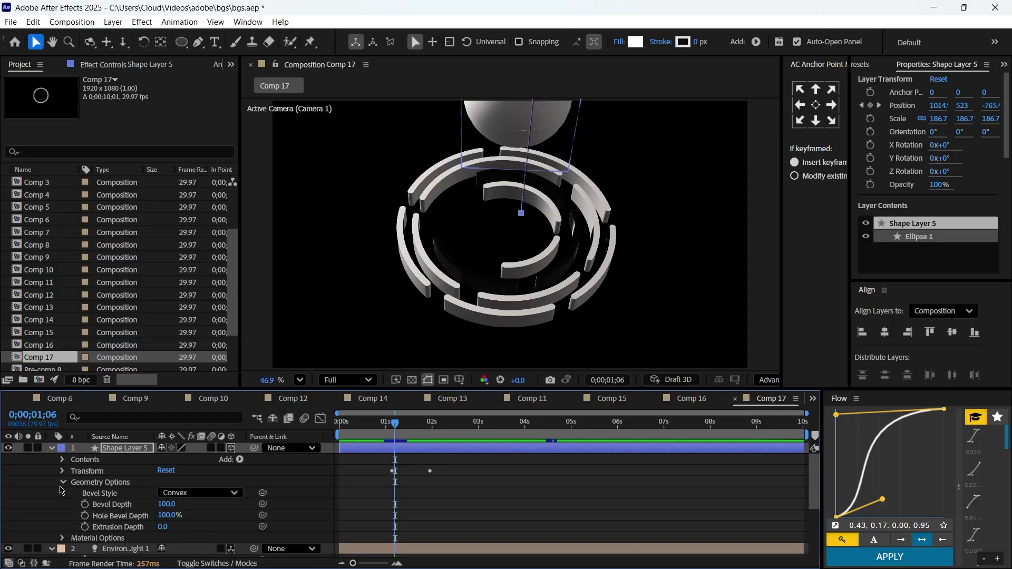
left_click(62, 482)
left_click(62, 494)
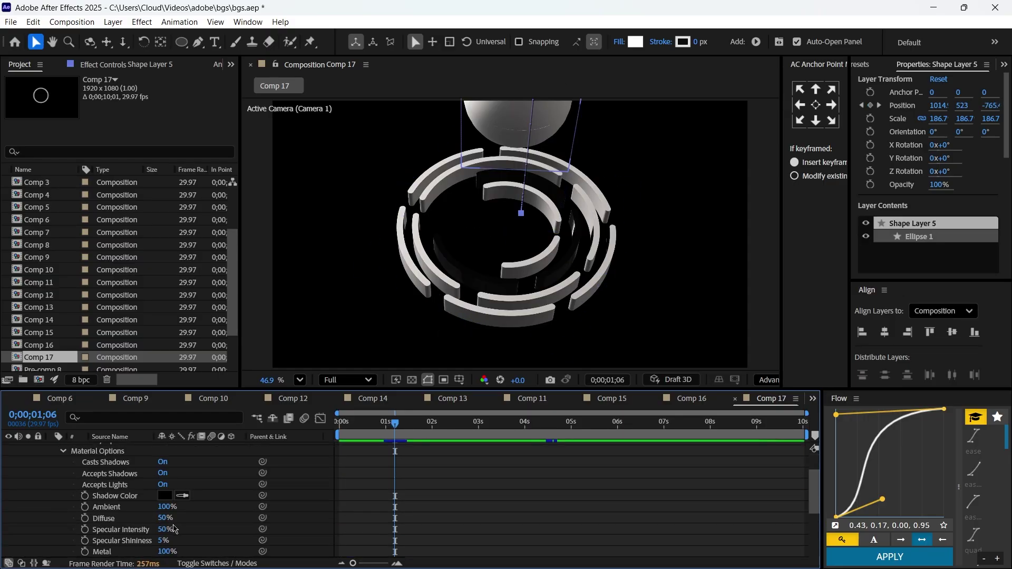
scroll(174, 529, "down", 3)
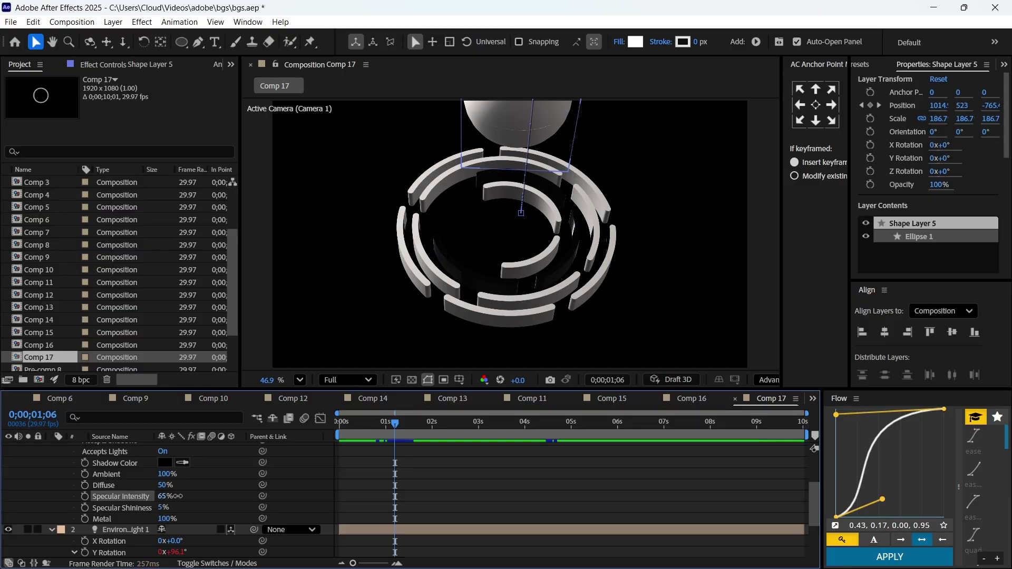
left_click_drag(403, 429, 465, 429)
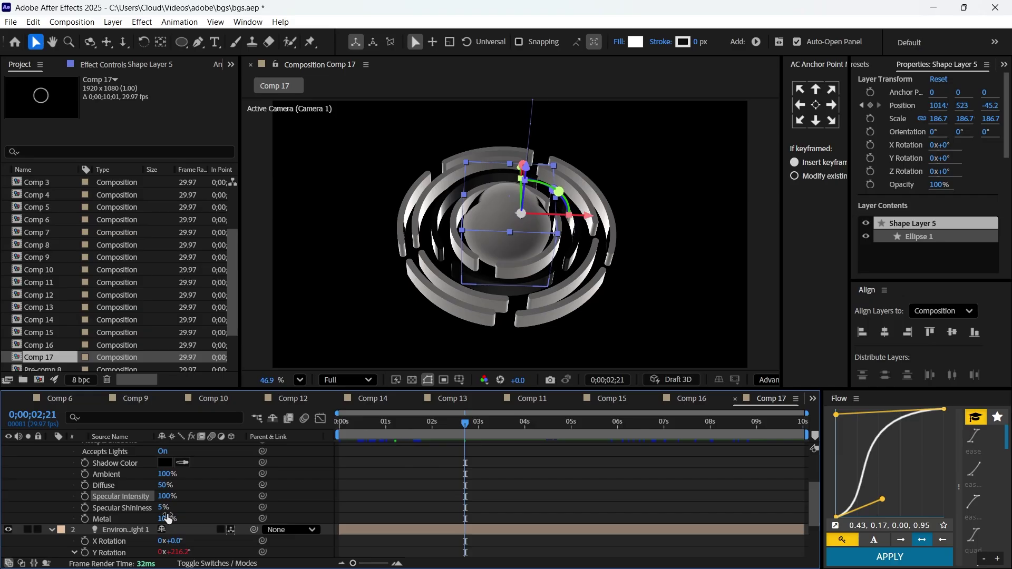
left_click_drag(160, 508, 356, 489)
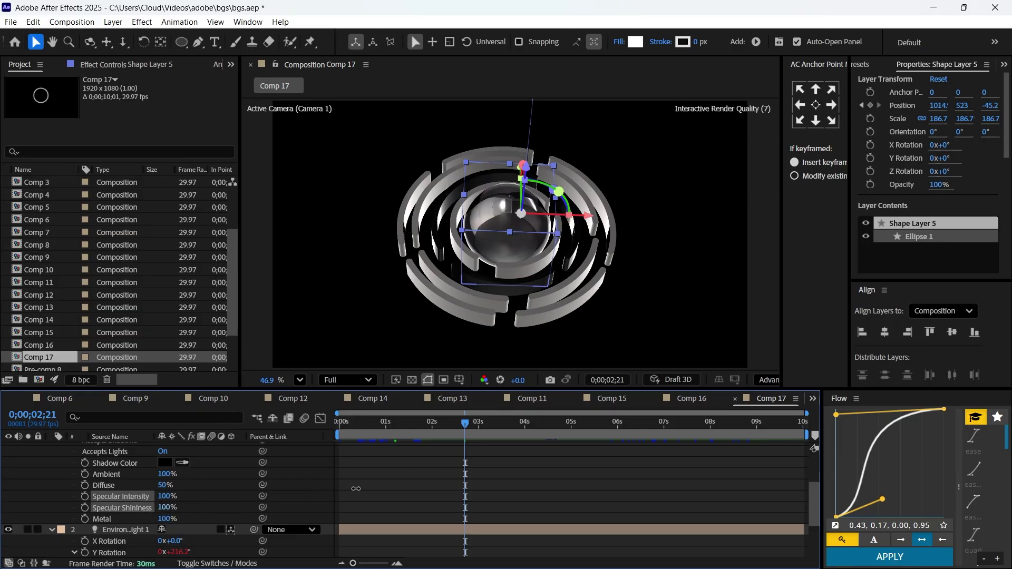
left_click_drag(465, 434, 564, 429)
left_click(575, 362)
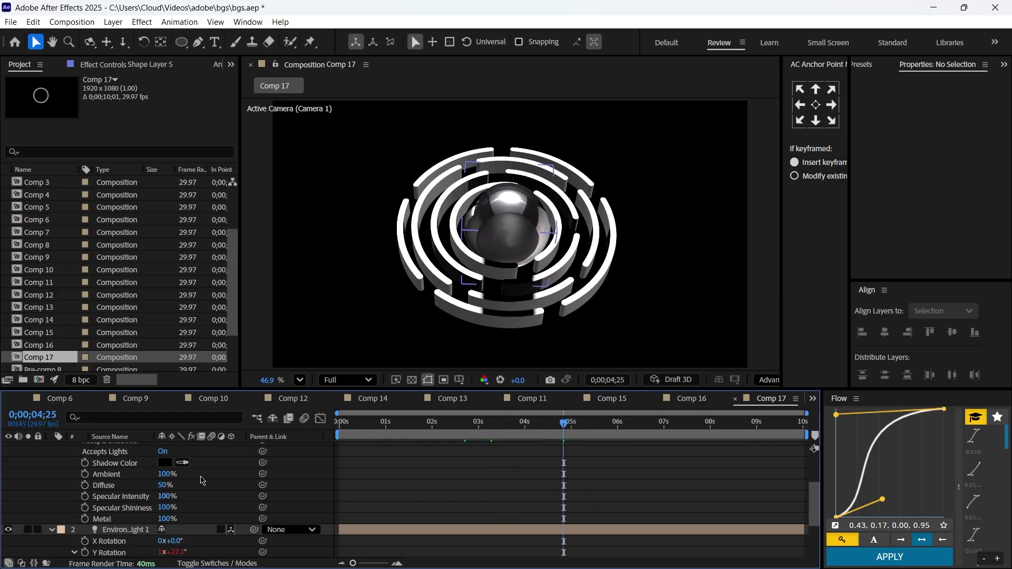
- Reduce the sphere's Specular Shininess to 75% and its Specular Intensity to 50%
mouse_move(164, 500)
left_mouse_down()
mouse_move(136, 501)
mouse_move(150, 510)
left_mouse_up()
left_click(170, 496)
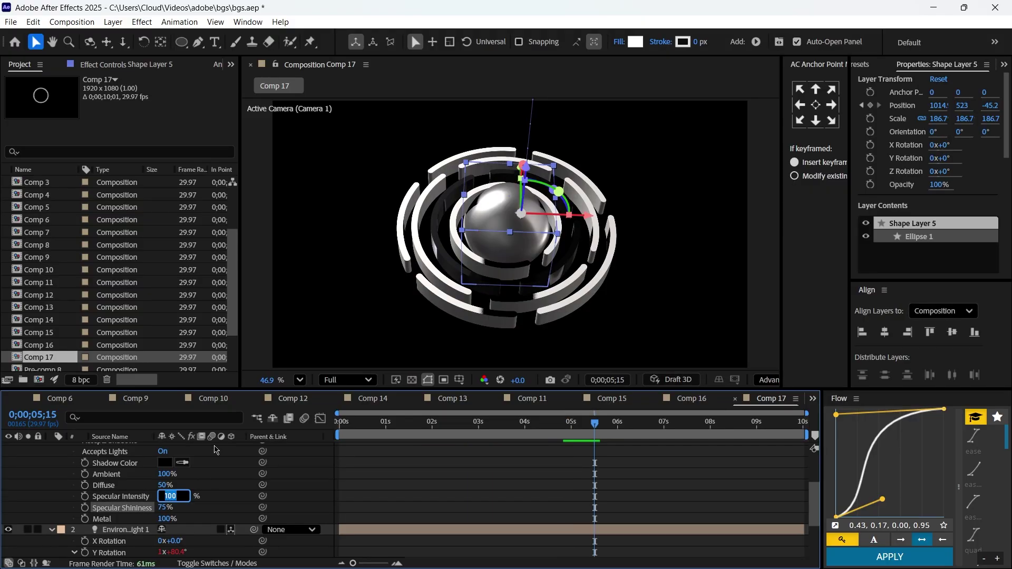
left_click(402, 502)
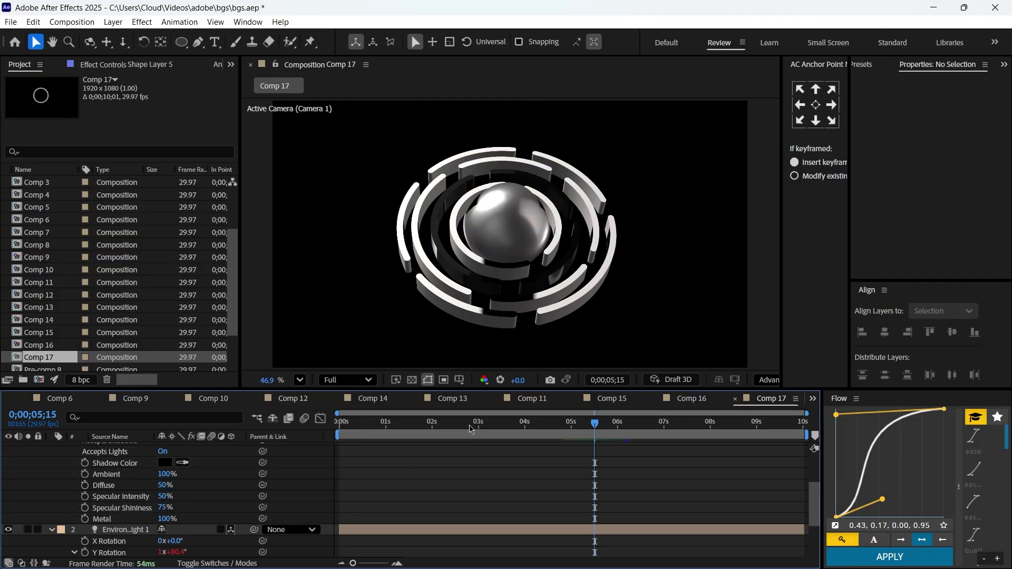
- Add an adjustment layer above the 3D scene and apply a Noise effect with the amount set to 12%
right_click(220, 532)
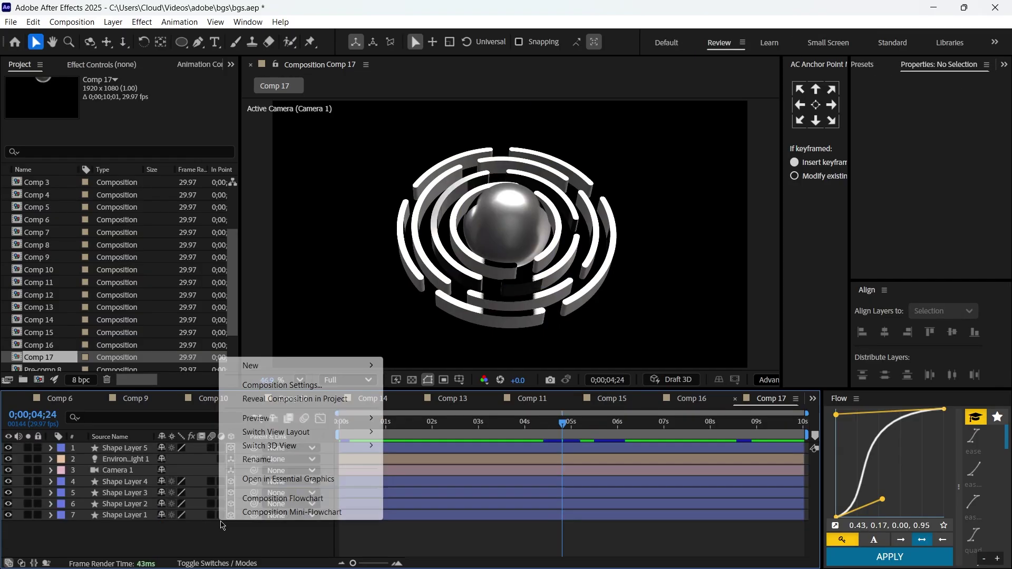
mouse_move(253, 364)
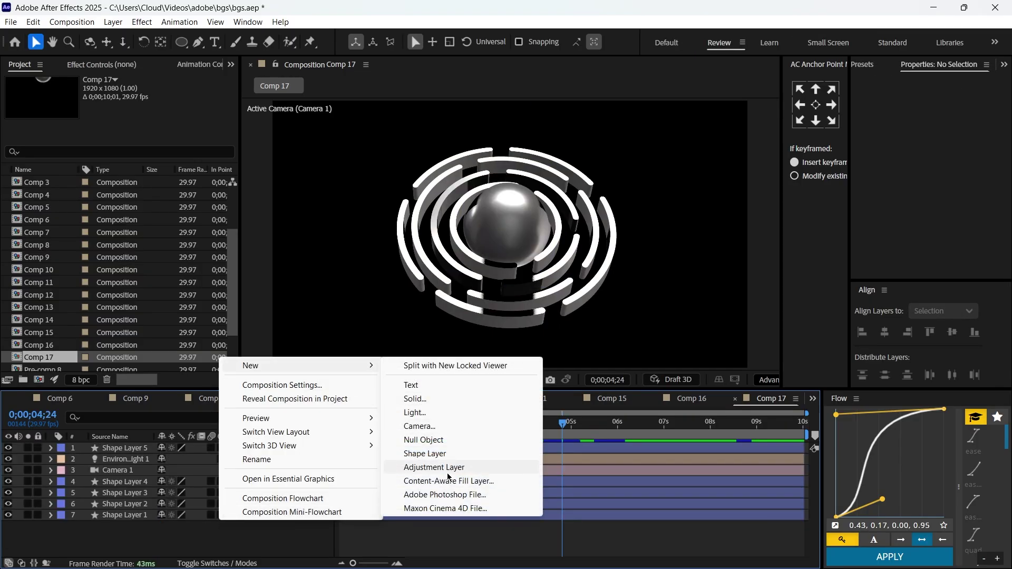
left_click(464, 468)
key("ctrl+space")
type("noise")
key("Return")
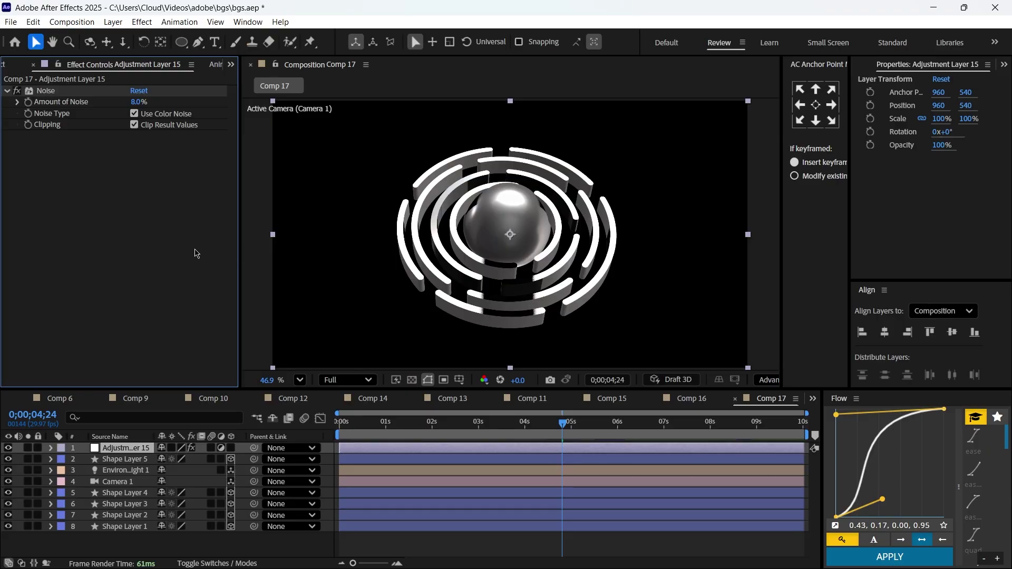
left_click(144, 103)
type("12")
- Apply Deep Glow 2 to the adjustment layer, lower its Exposure to 0.03, and preview the glowing rings
left_click(170, 201)
key("ctrl+space")
left_click_drag(137, 203, 76, 203)
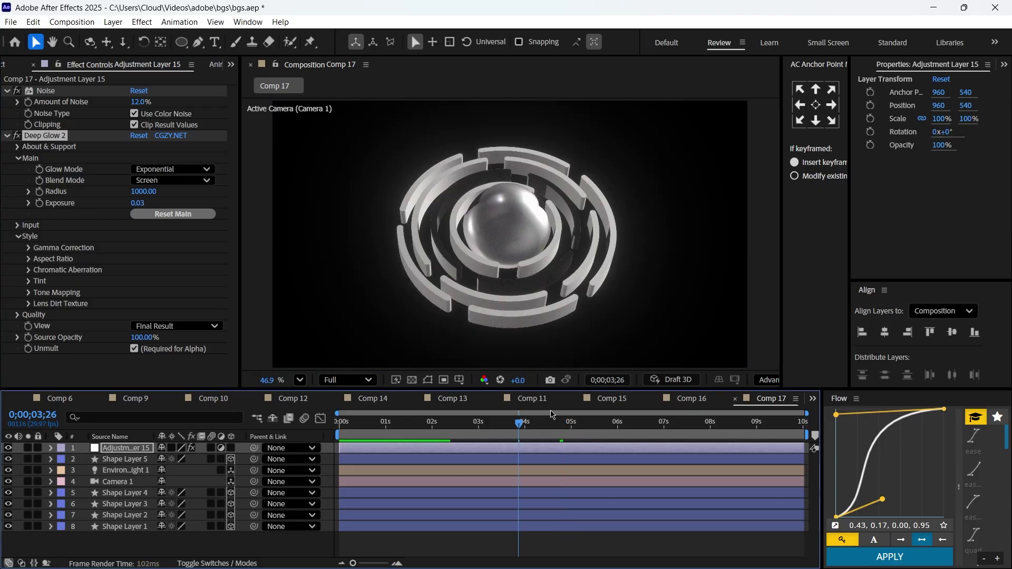
key("space")
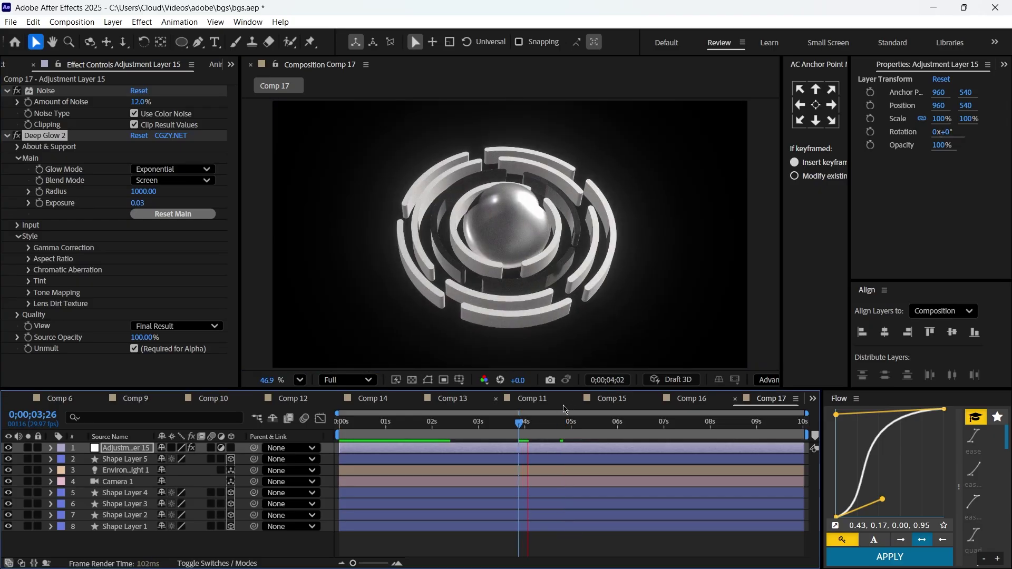
key("space")
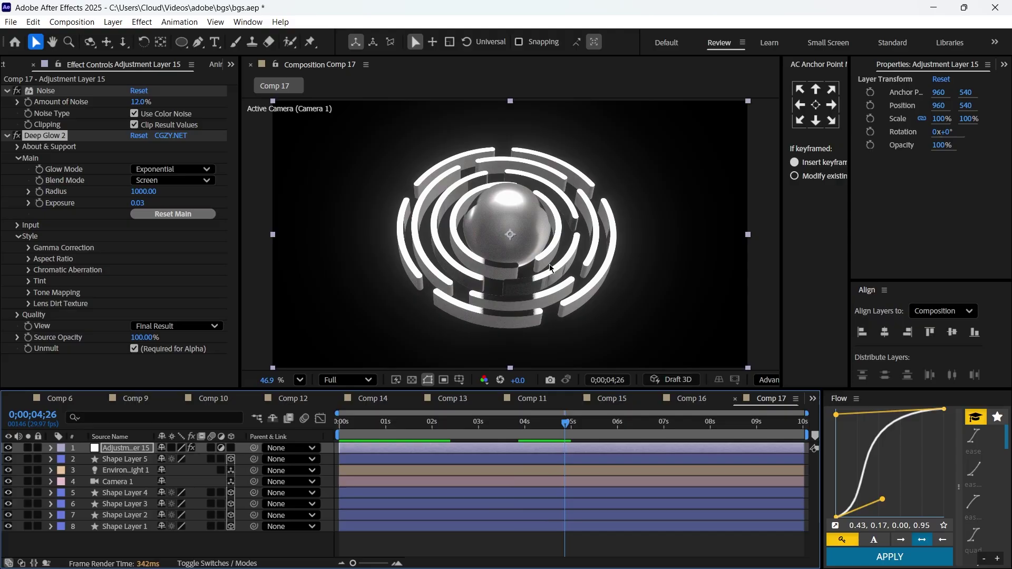
key("space")
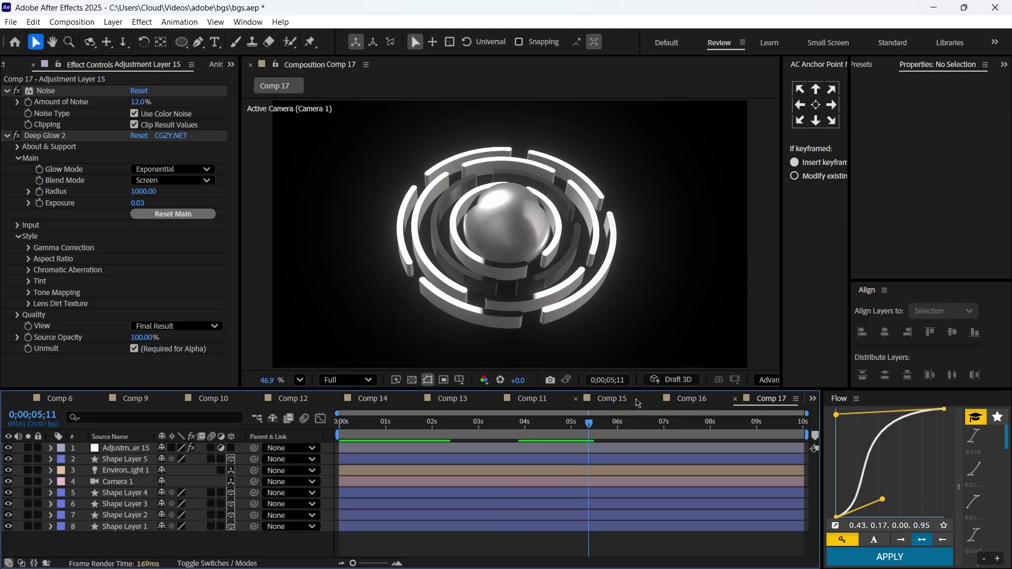
- Copy the CC Ball Action particle solid from Comp 15 into Comp 17 and increase its Scatter
left_click(630, 399)
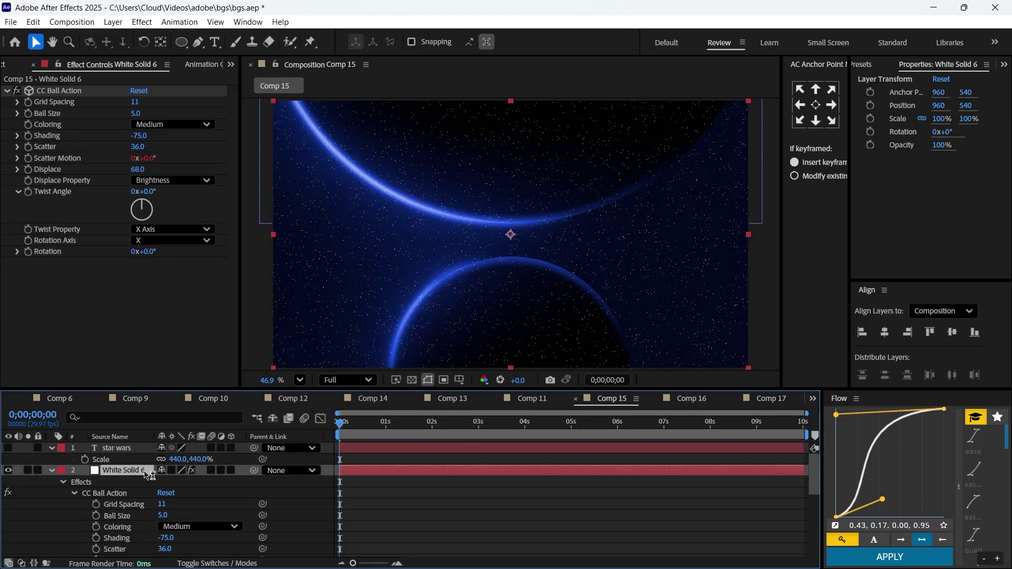
left_click(762, 399)
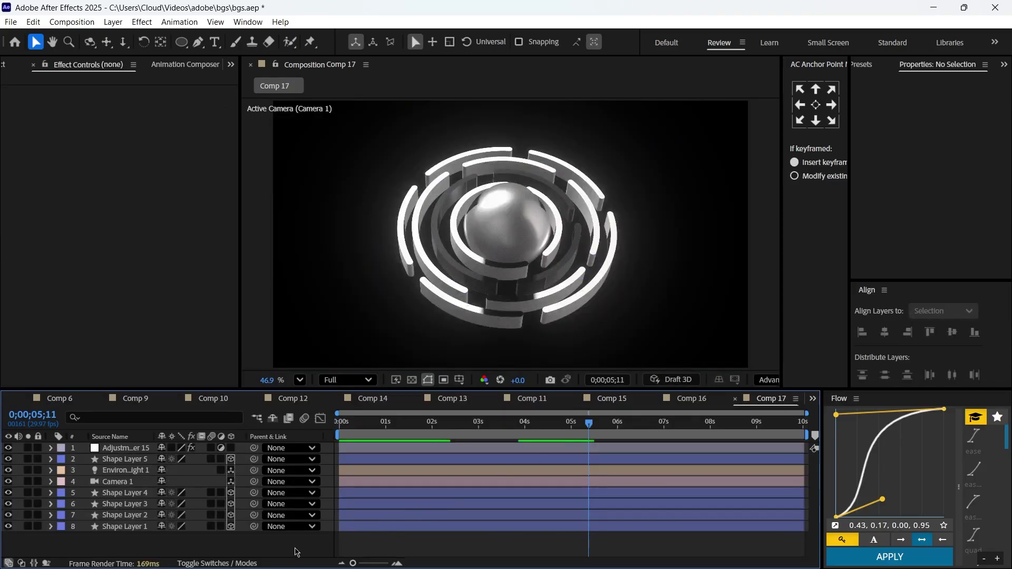
key("ctrl+v")
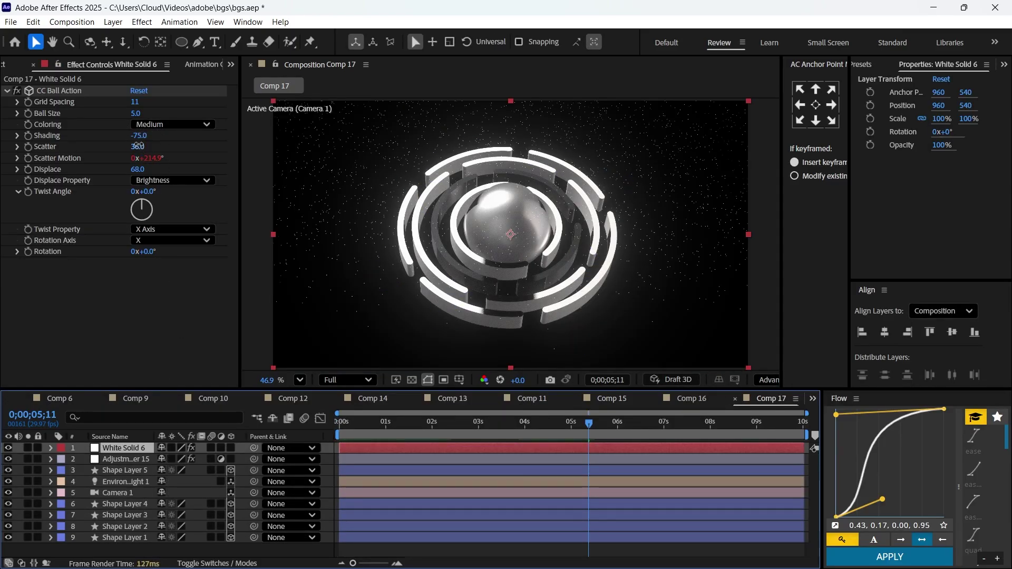
left_click_drag(137, 146, 217, 163)
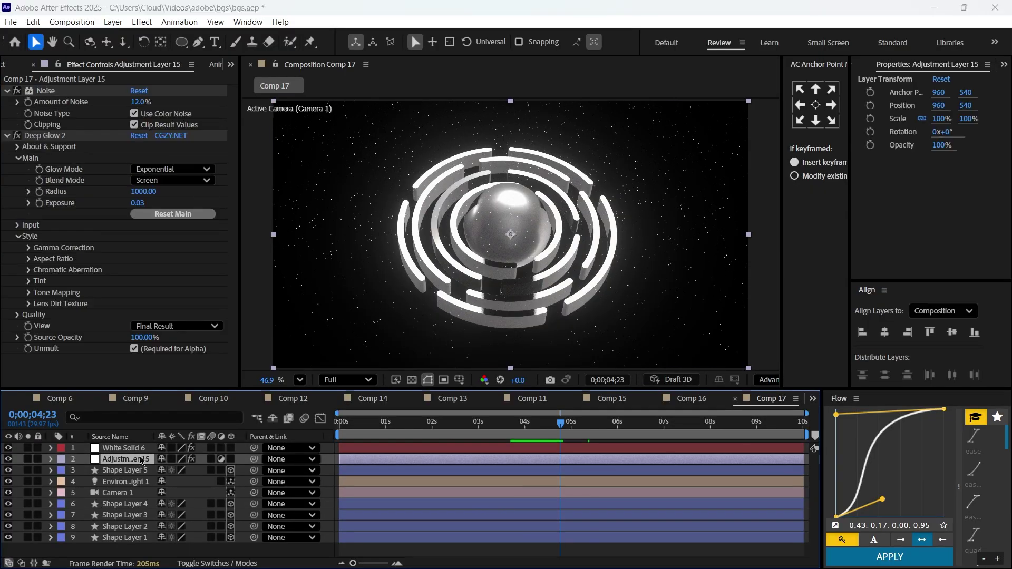
- Apply a Posterize effect to the adjustment layer and set its Level to 30
key("ctrl+space")
type("post")
key("Return")
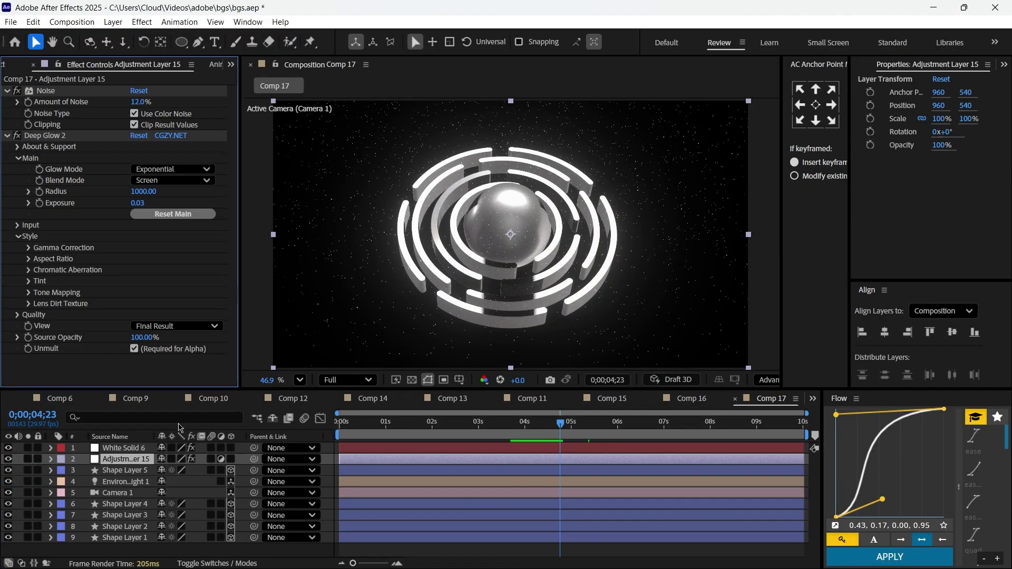
left_click(132, 371)
type("3")
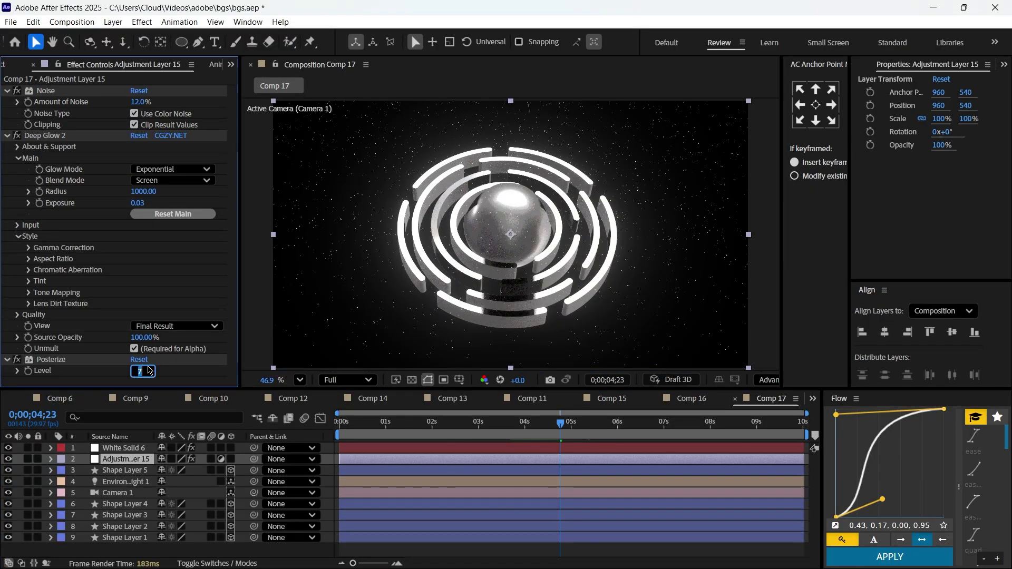
type("0")
key("Return")
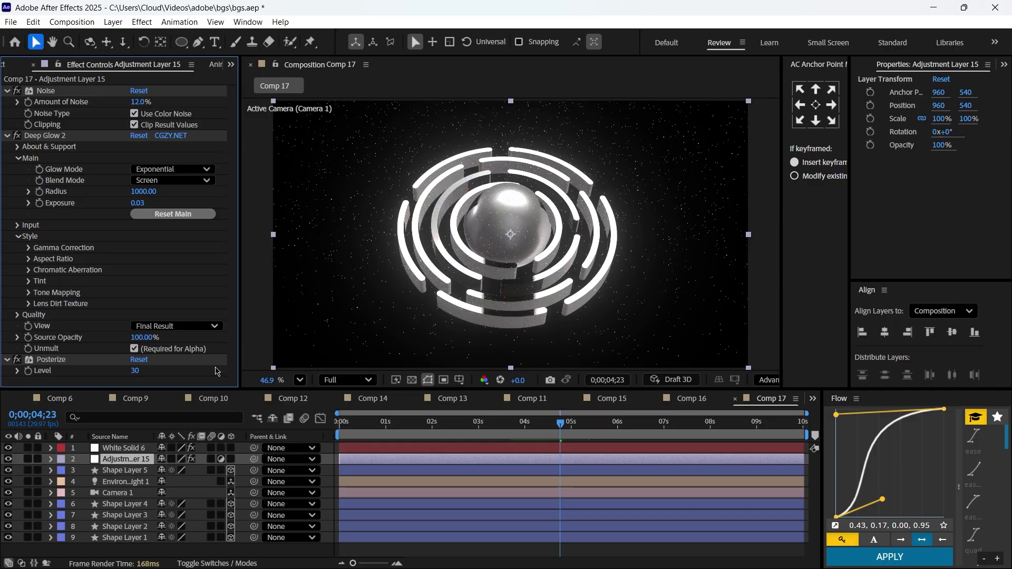